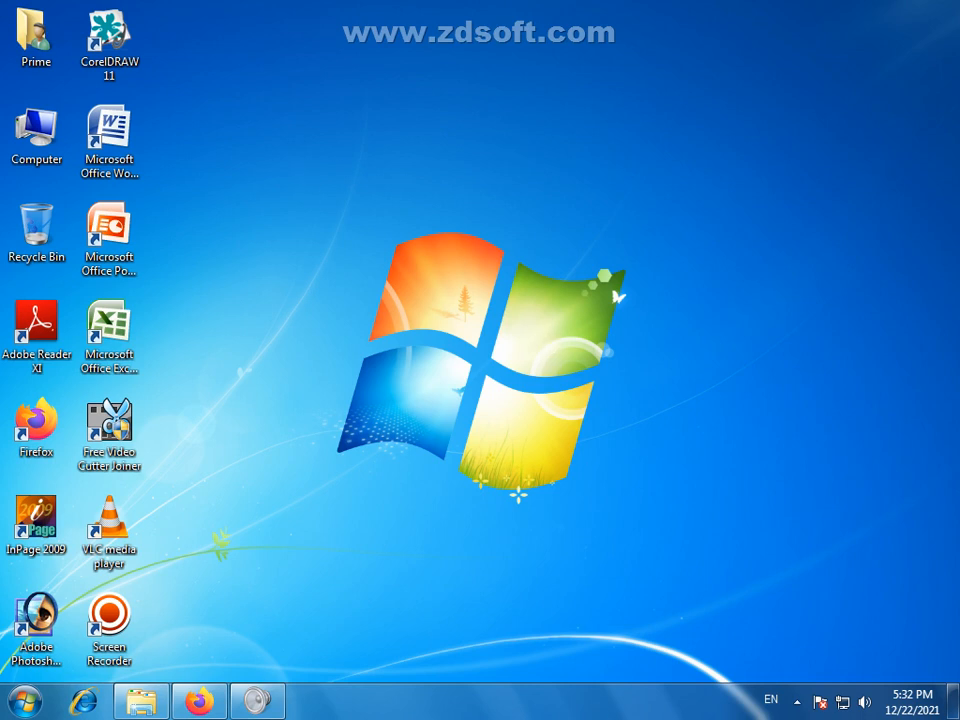
left_click(797, 702)
left_click(714, 433)
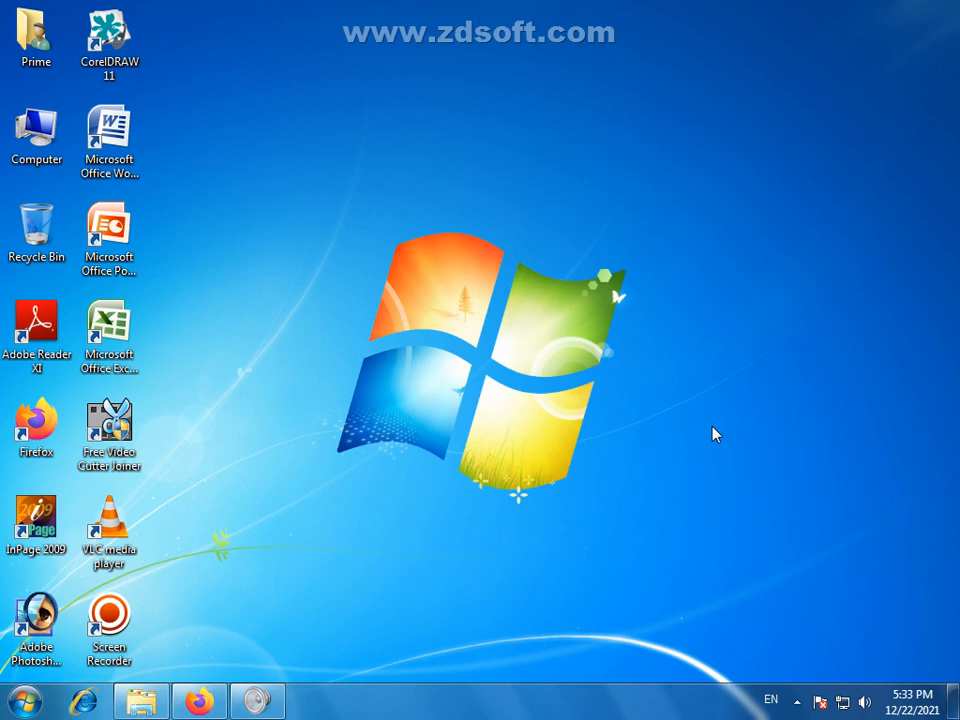
Open Microsoft Excel and magnify the blank worksheet to 160%.
double_click(110, 330)
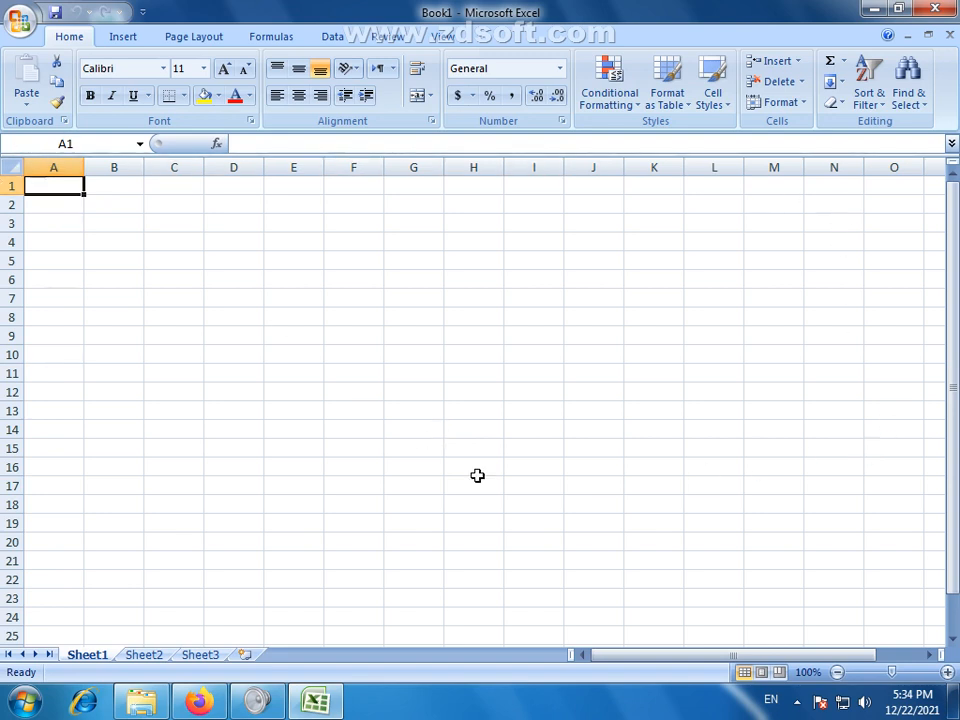
left_click(152, 257)
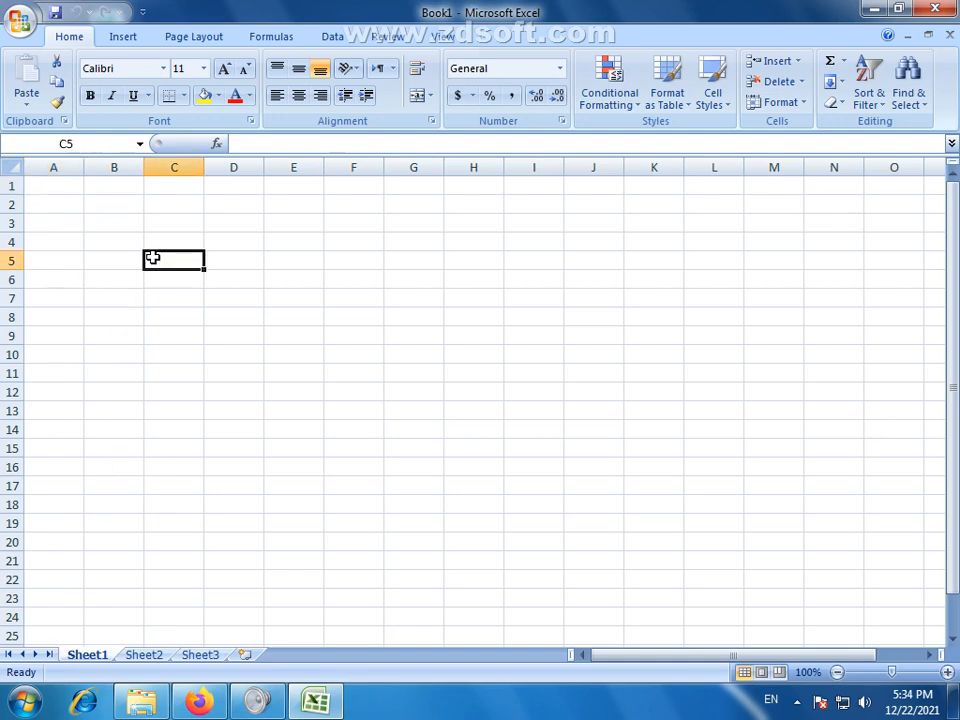
left_click(948, 676)
left_click(948, 676)
left_click(948, 676)
left_click(948, 676)
left_click(948, 676)
left_click(948, 676)
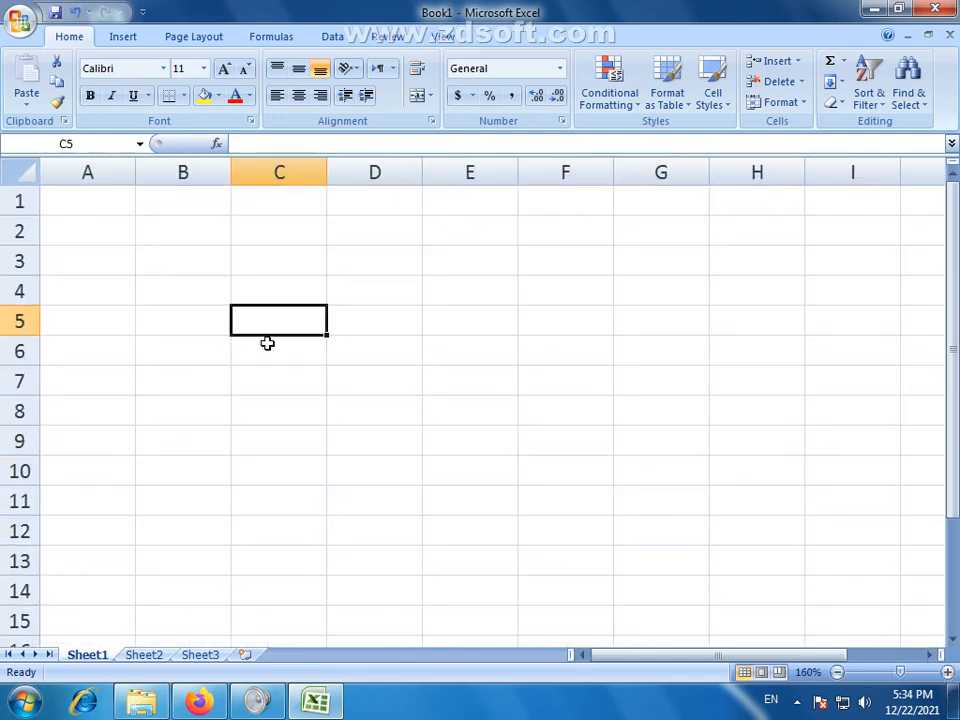
Enter jkhk in cell B3 and fill it down column B to B11.
left_click(191, 259)
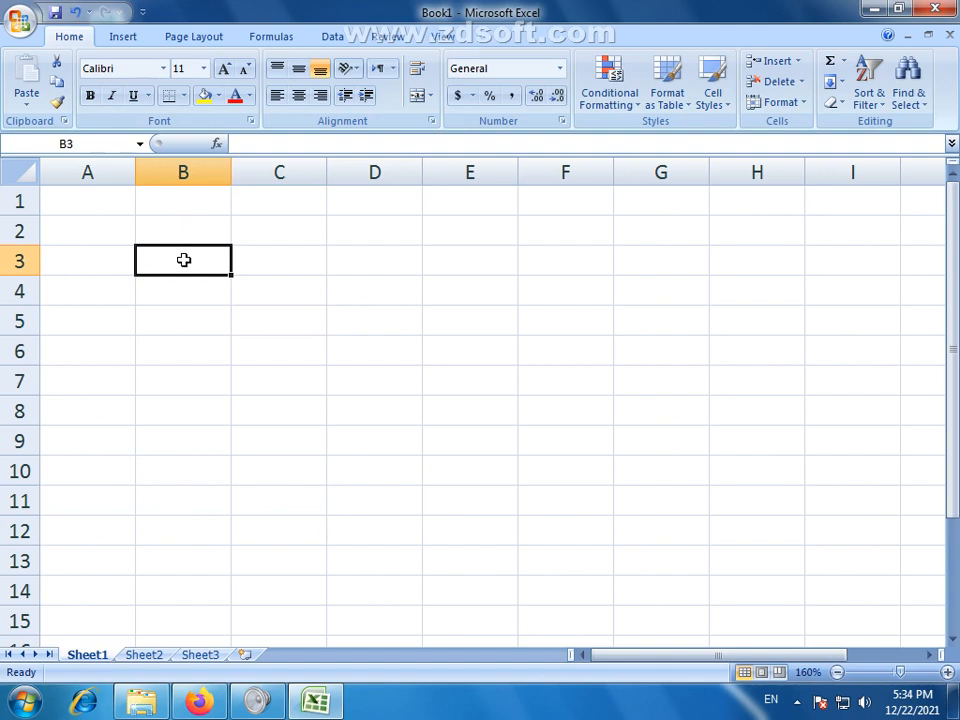
type("jkhk")
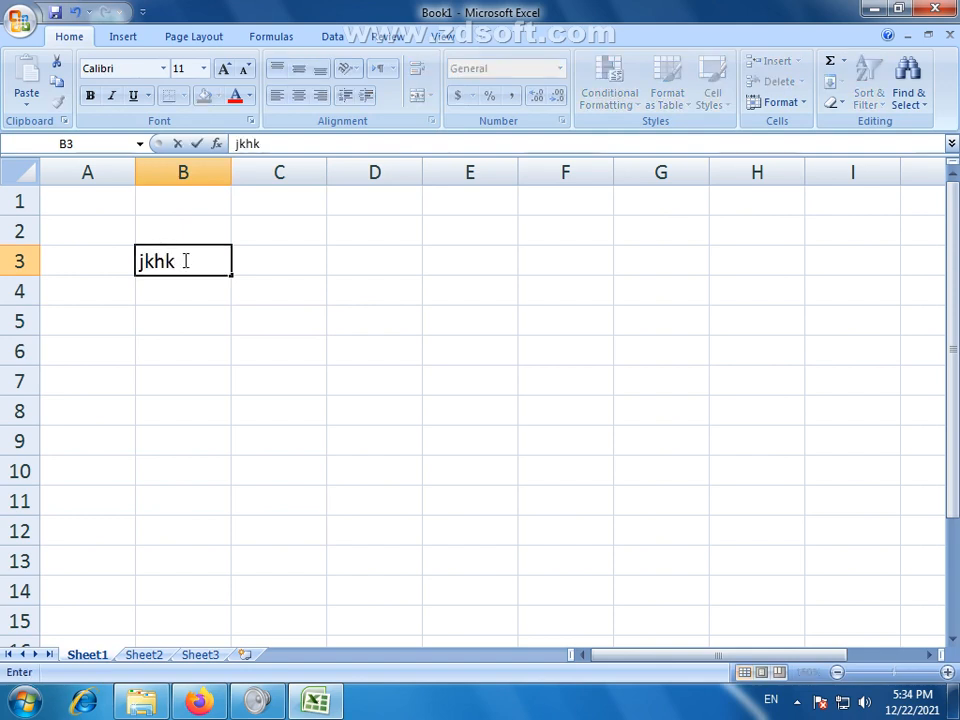
key("ctrl+Return")
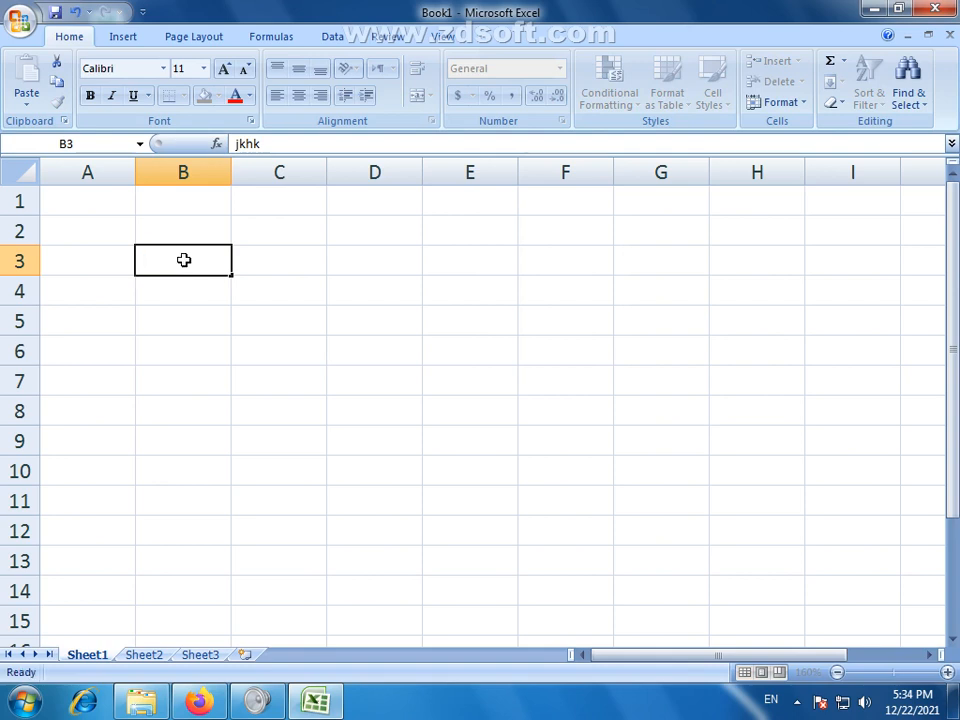
left_click_drag(197, 246, 485, 599)
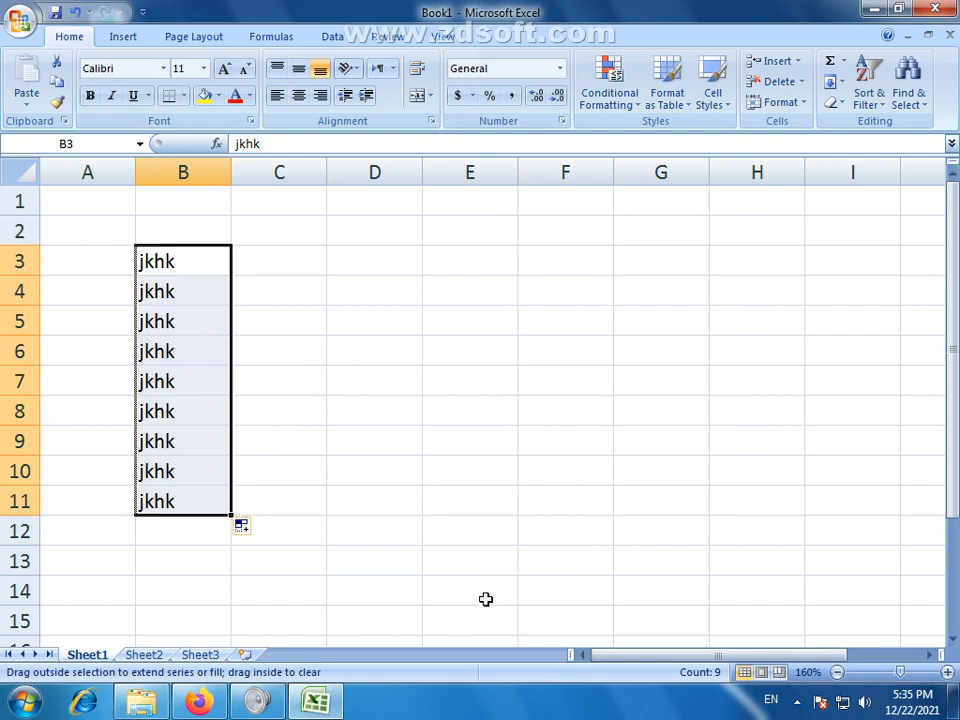
Undo the jkhk fill and clear the remaining jkhk entry from the worksheet.
key("ctrl+z")
key("ctrl+z")
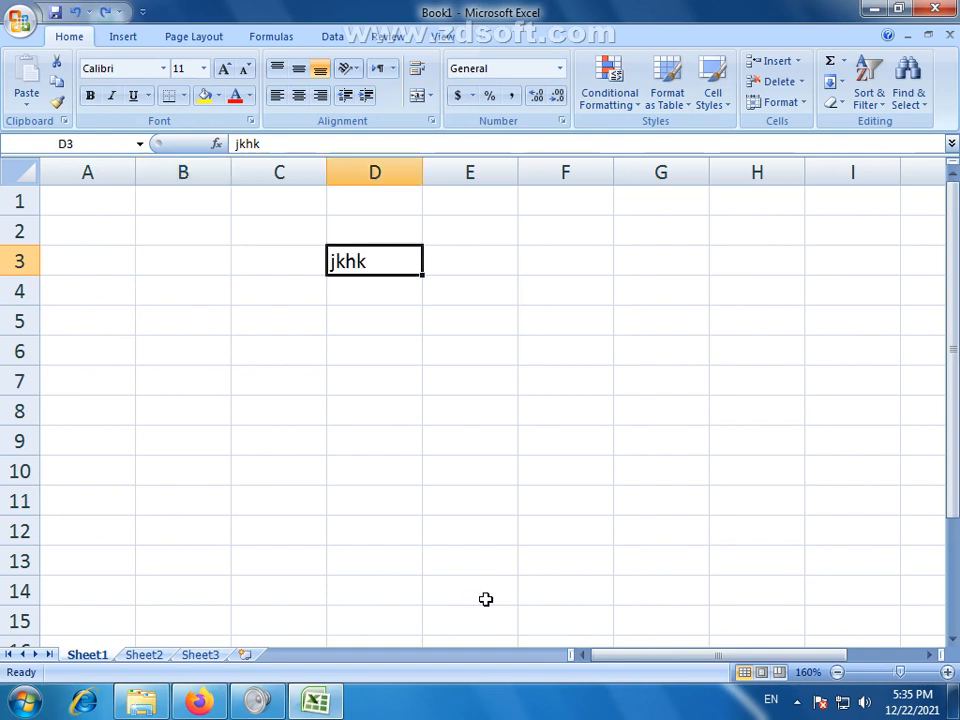
key("ctrl+y")
key("Delete")
left_click(392, 360)
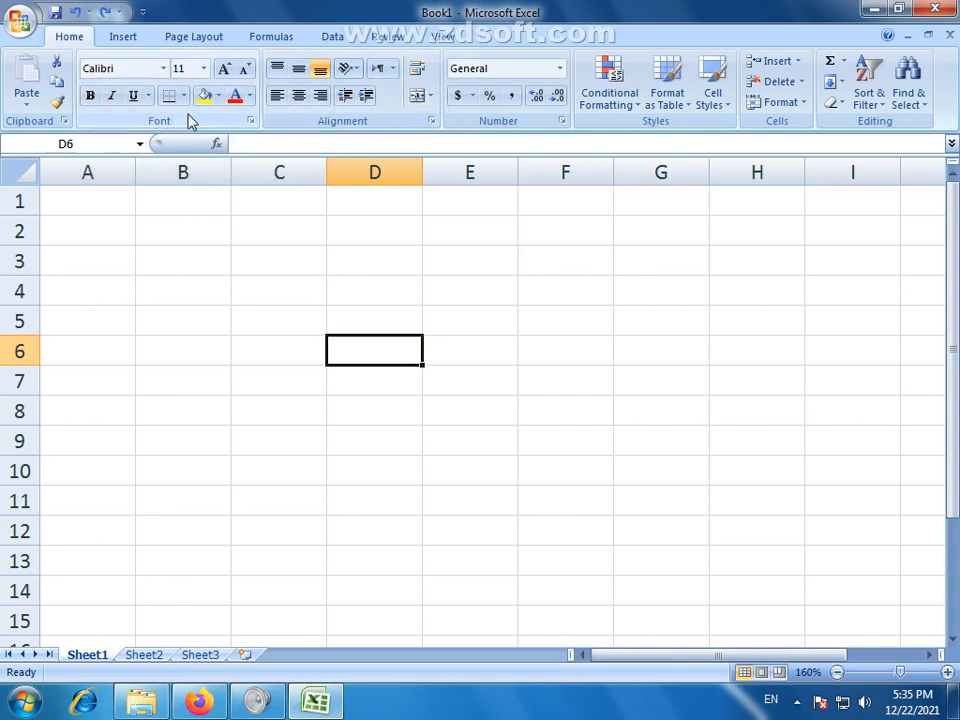
left_click(797, 704)
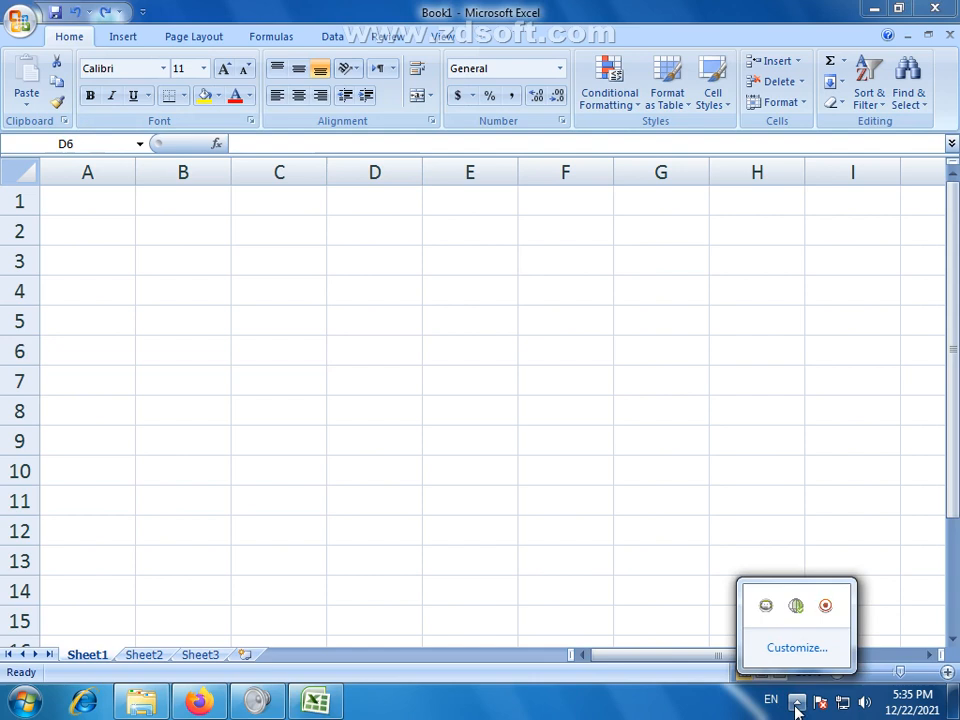
left_click(797, 704)
left_click(258, 700)
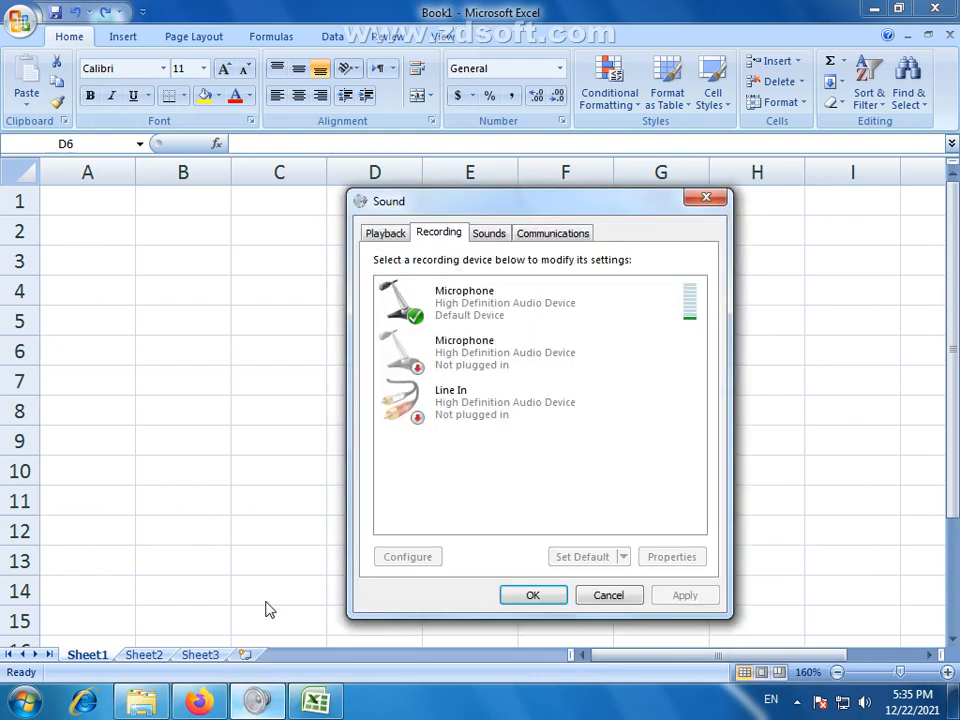
key("Escape")
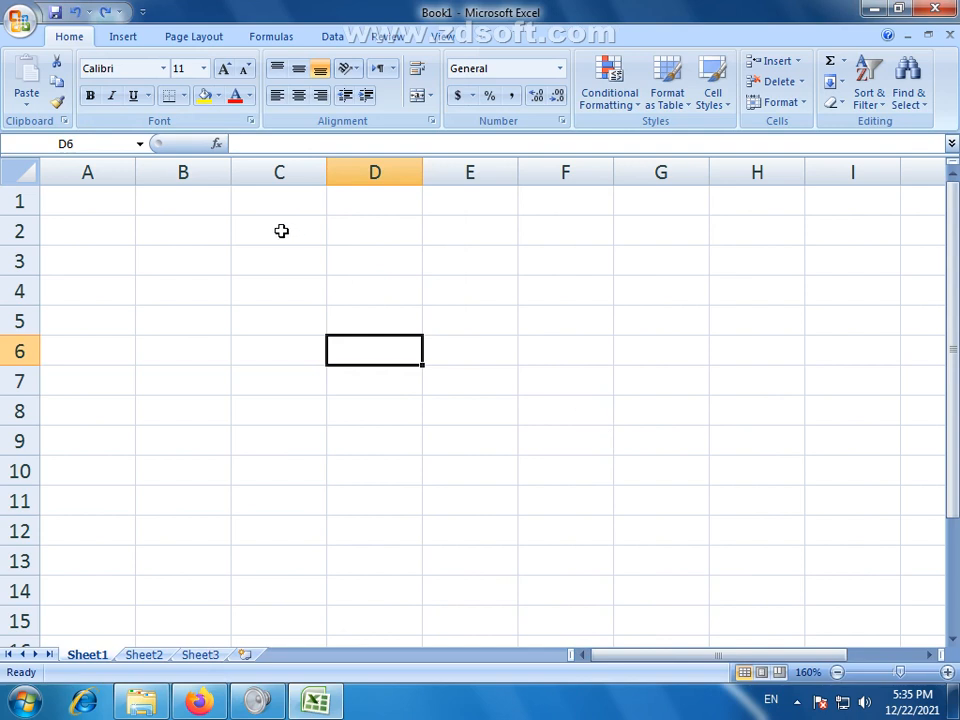
Enter the text Pakistan in cell B3.
left_click(202, 228)
left_click(191, 261)
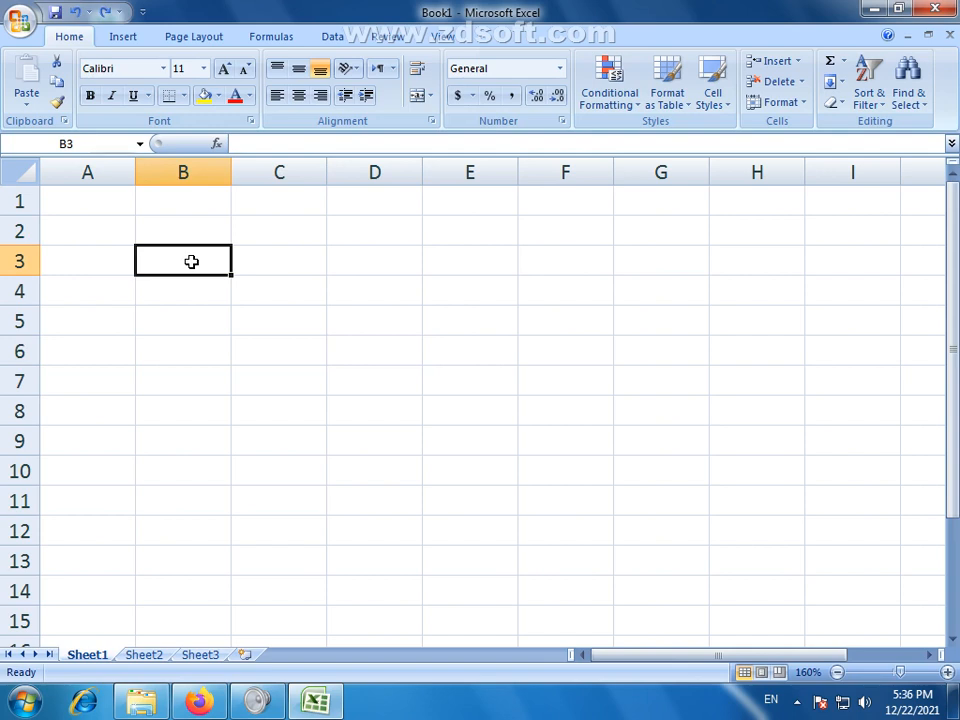
left_click(947, 672)
left_click(947, 672)
left_click(947, 672)
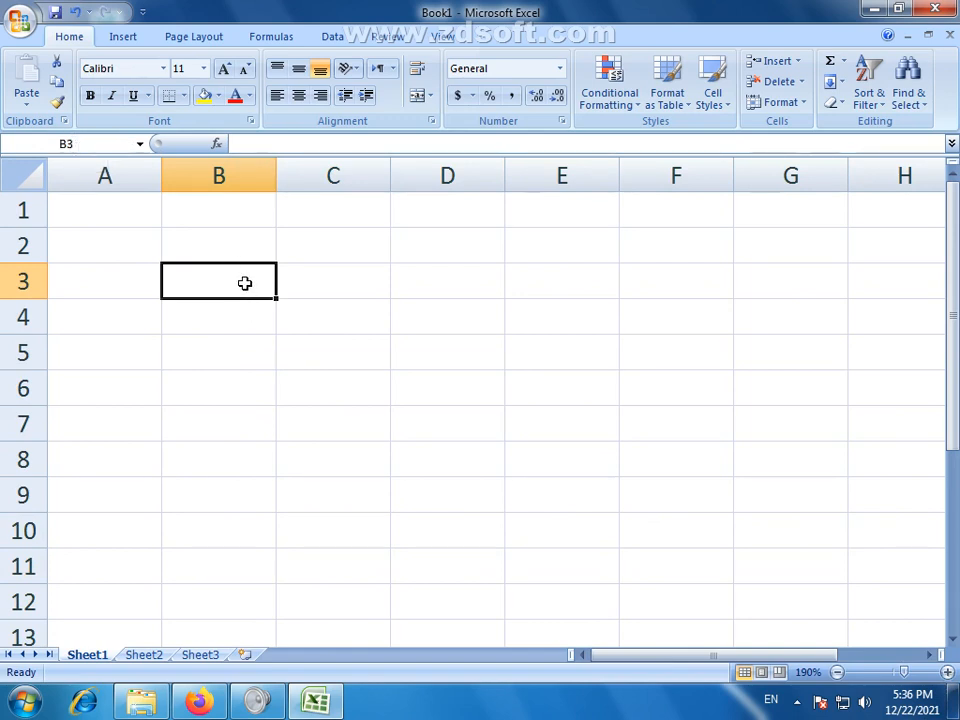
type("p")
key("BackSpace")
type("P")
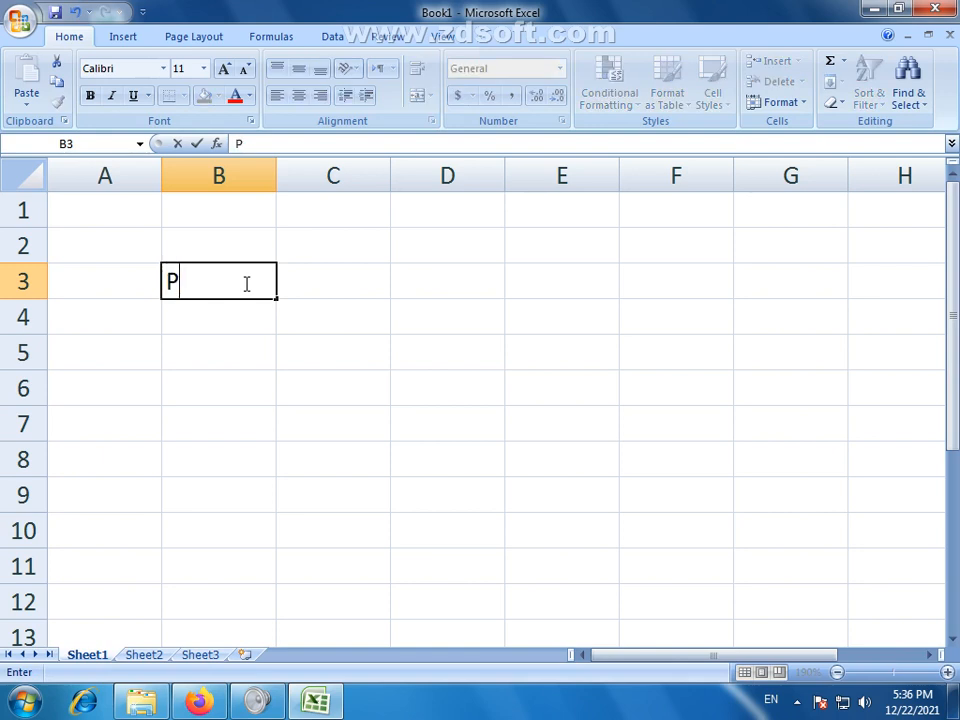
type("ai")
type("kistan")
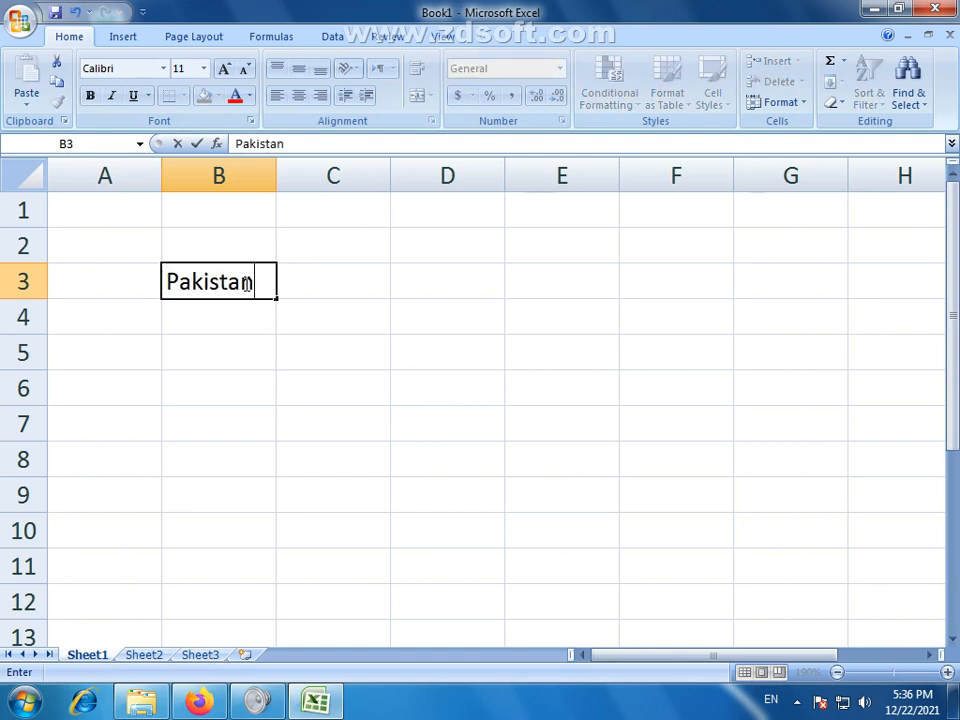
left_click(338, 294)
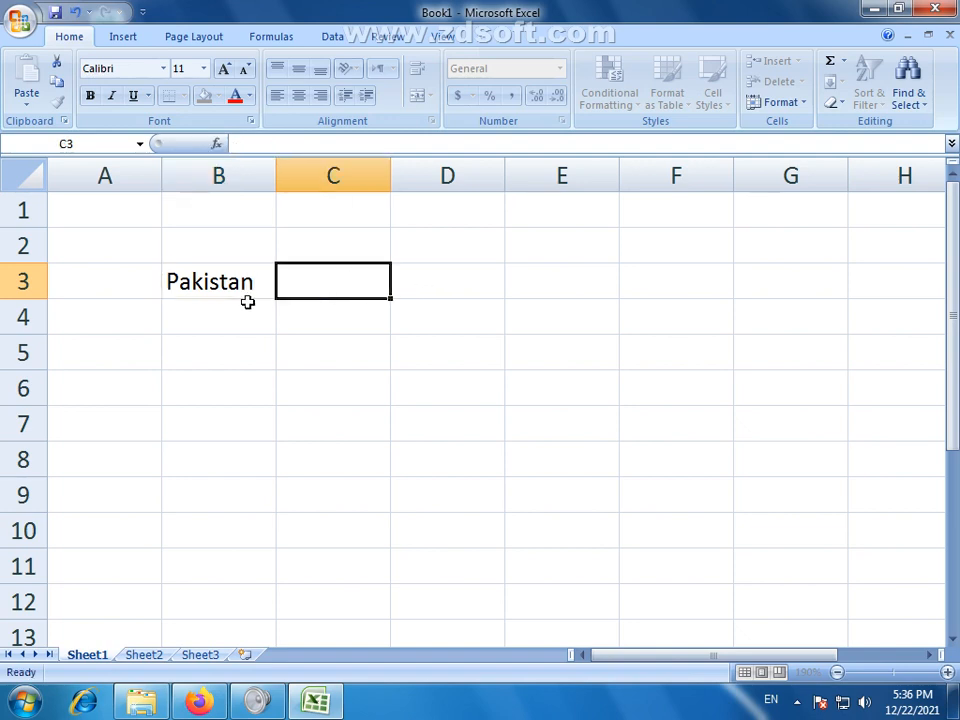
Move the active cell from B3 down column B to B10.
left_click(243, 287)
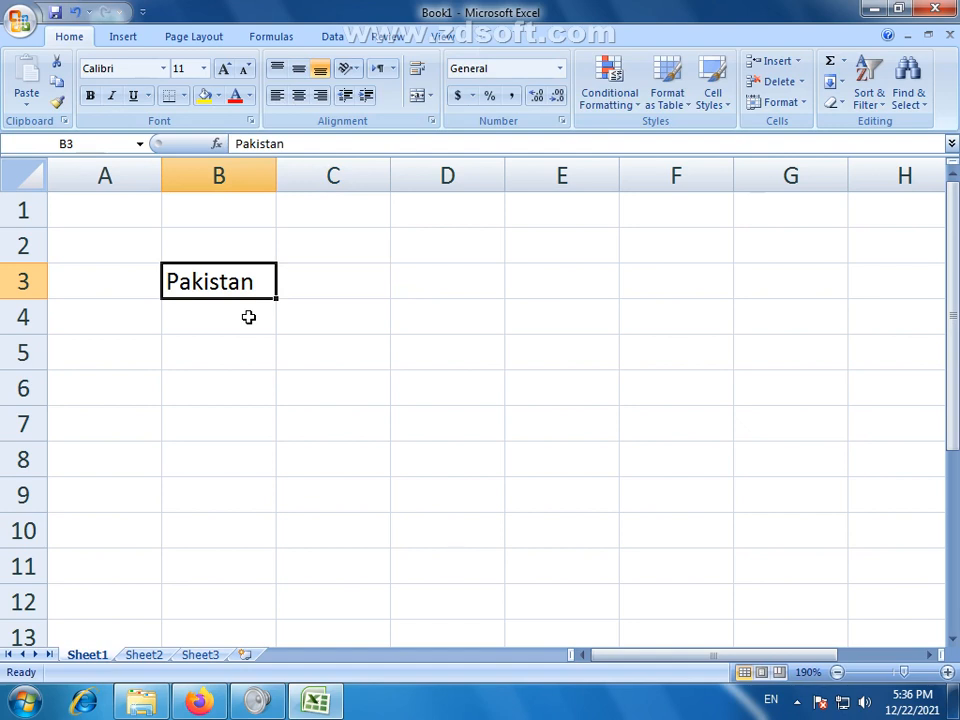
key("Return")
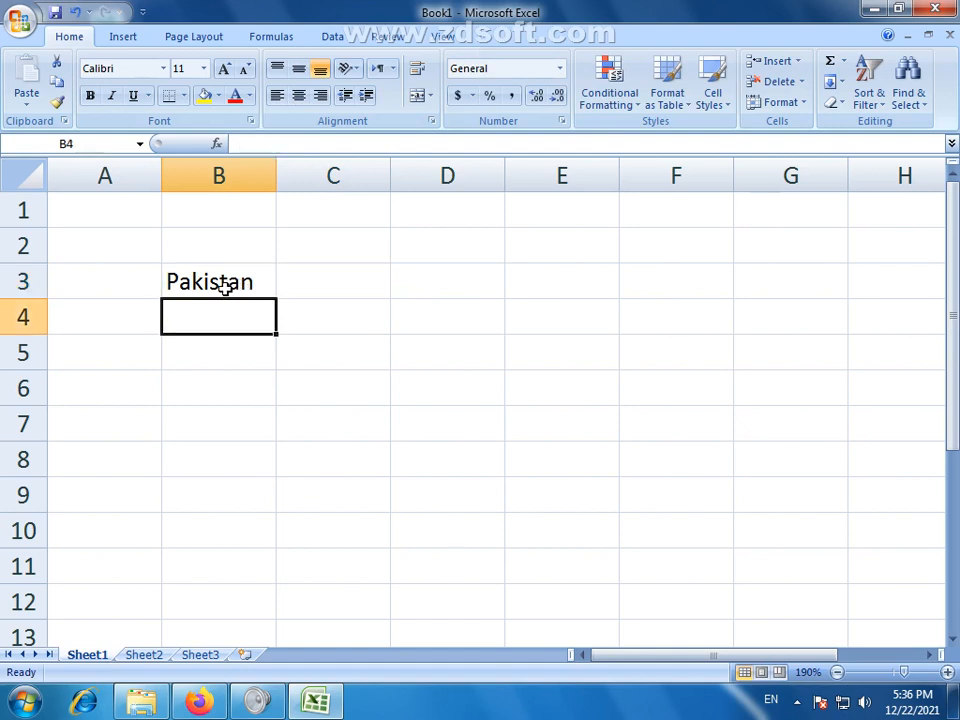
key("Down")
key("Down")
key("Down")
key("Down")
key("Down")
key("Down")
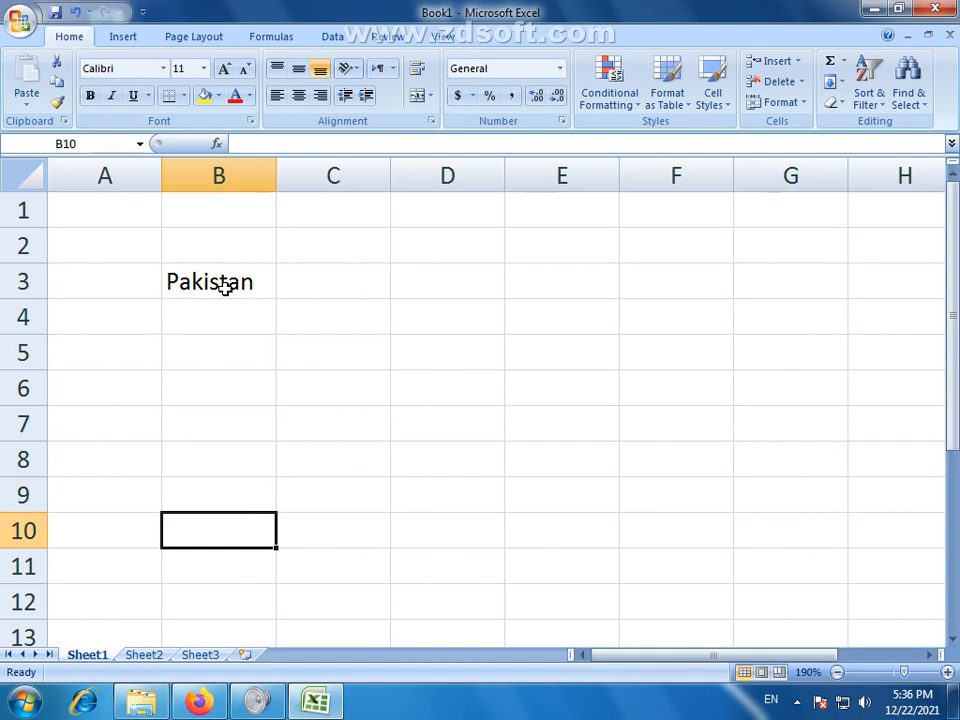
Move the active cell across to column E, up to E4, and back to B3.
key("Right")
key("Right")
key("Right")
key("Up")
key("Up")
key("Up")
key("Up")
key("Up")
key("Up")
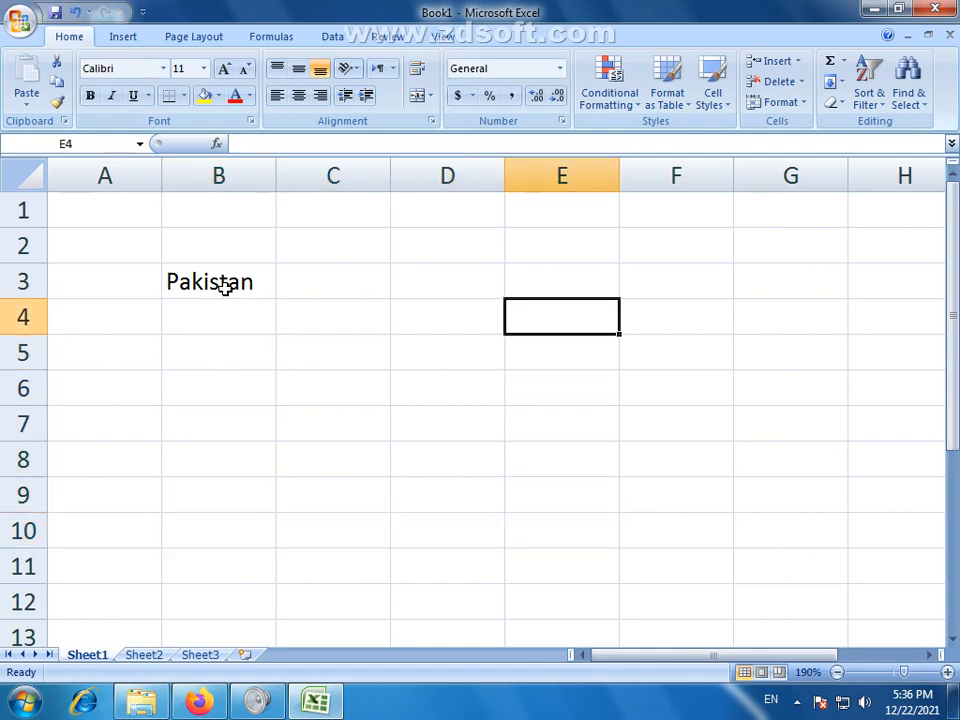
key("Left")
key("Left")
key("Left")
key("Left")
key("Right")
key("Up")
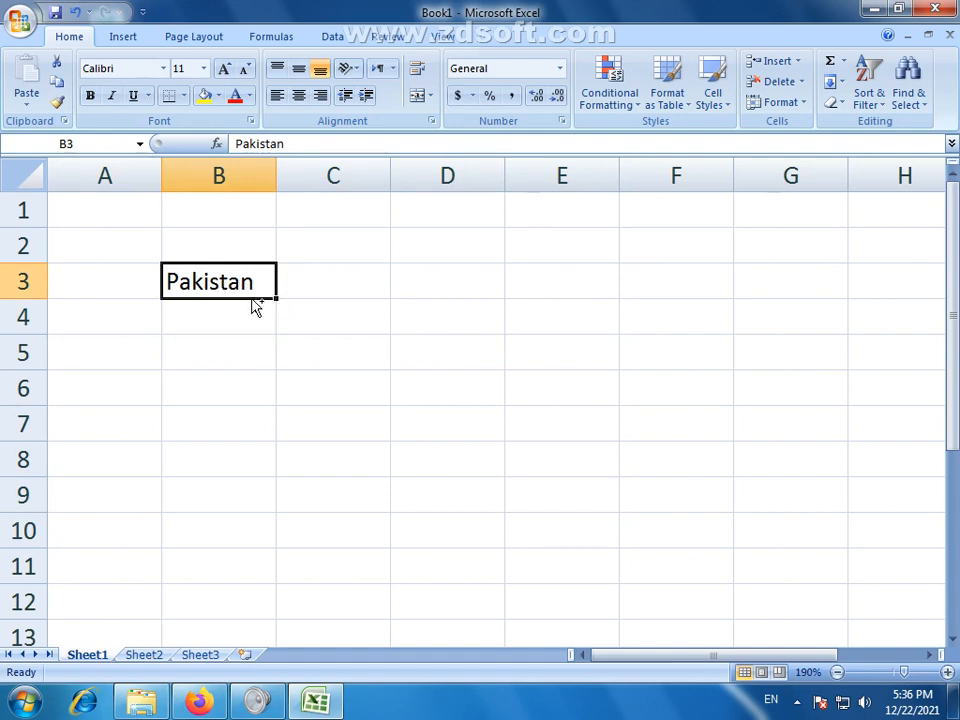
Fill the text Pakistan from cell B3 into the adjacent cells C3 and B4.
left_click_drag(254, 300, 354, 283)
left_click(354, 283)
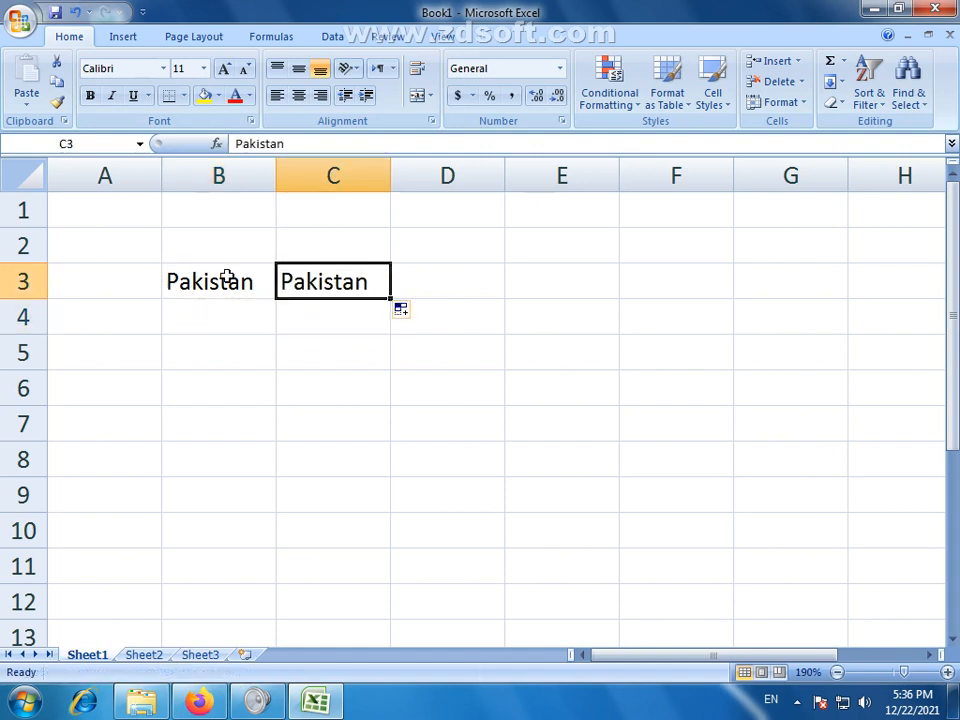
left_click(227, 278)
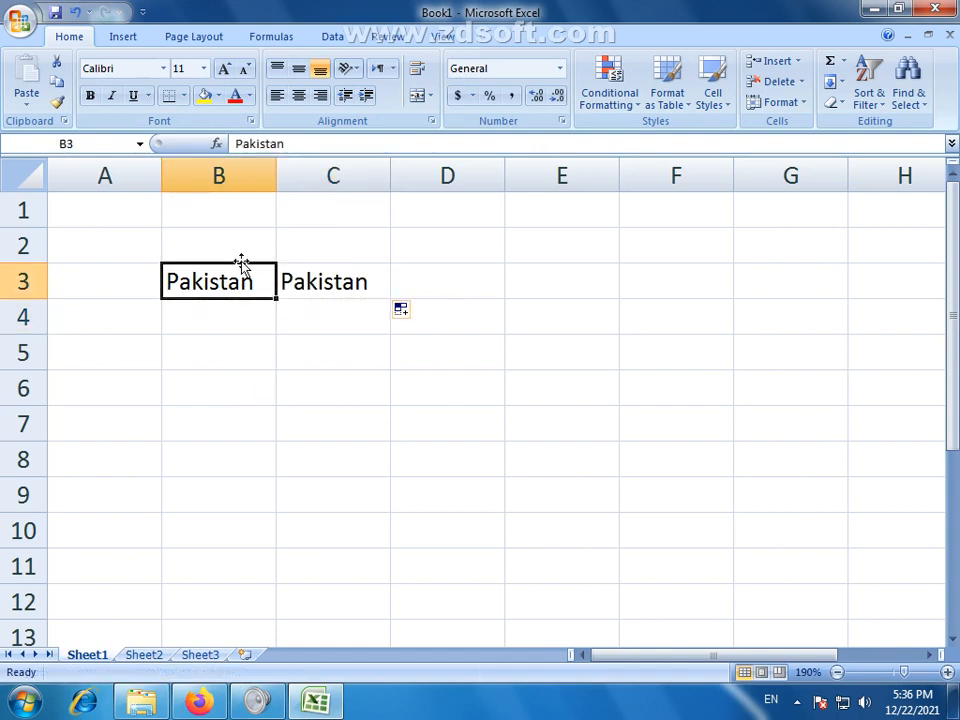
left_click_drag(277, 299, 276, 325)
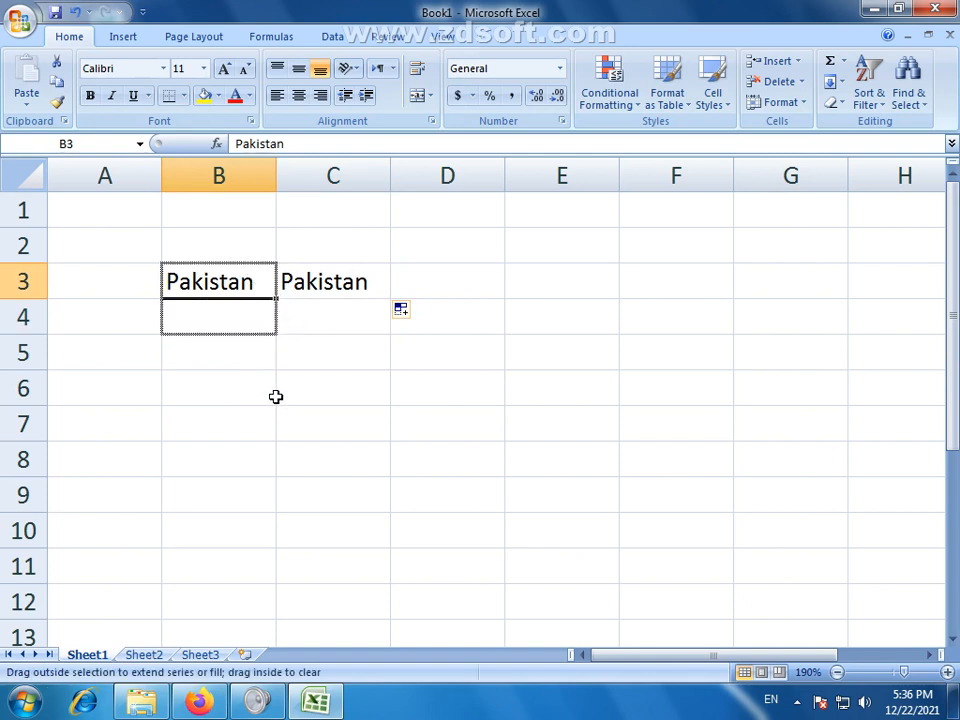
left_click(274, 396)
Select the Pakistan cells B3, B4 and C3 in turn to compare the original with its copies.
left_click(228, 291)
left_click(232, 311)
left_click(240, 274)
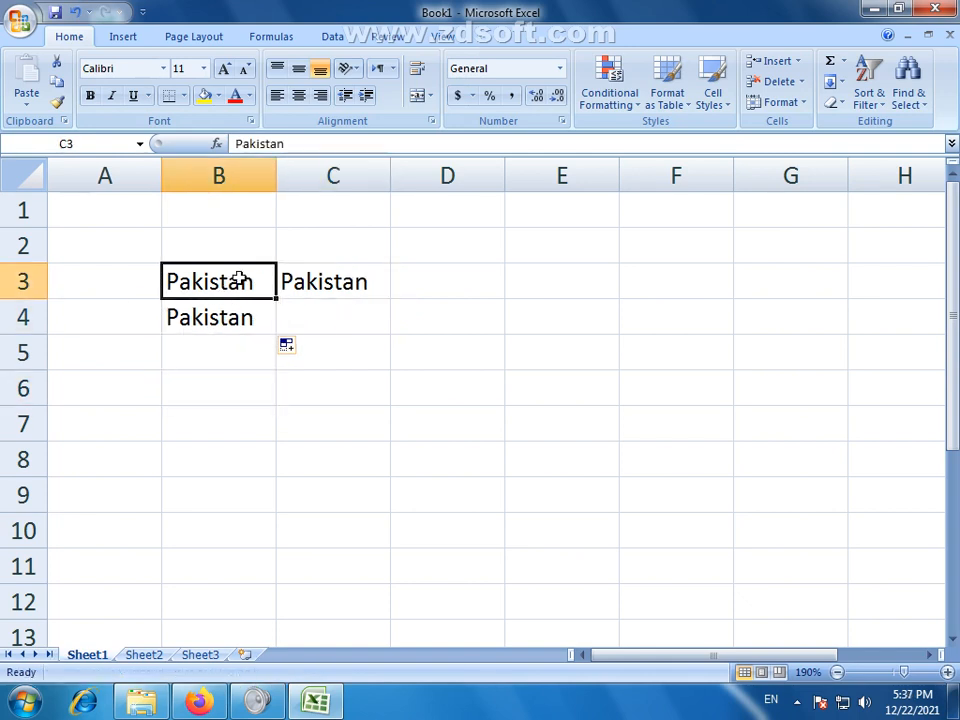
left_click(247, 321)
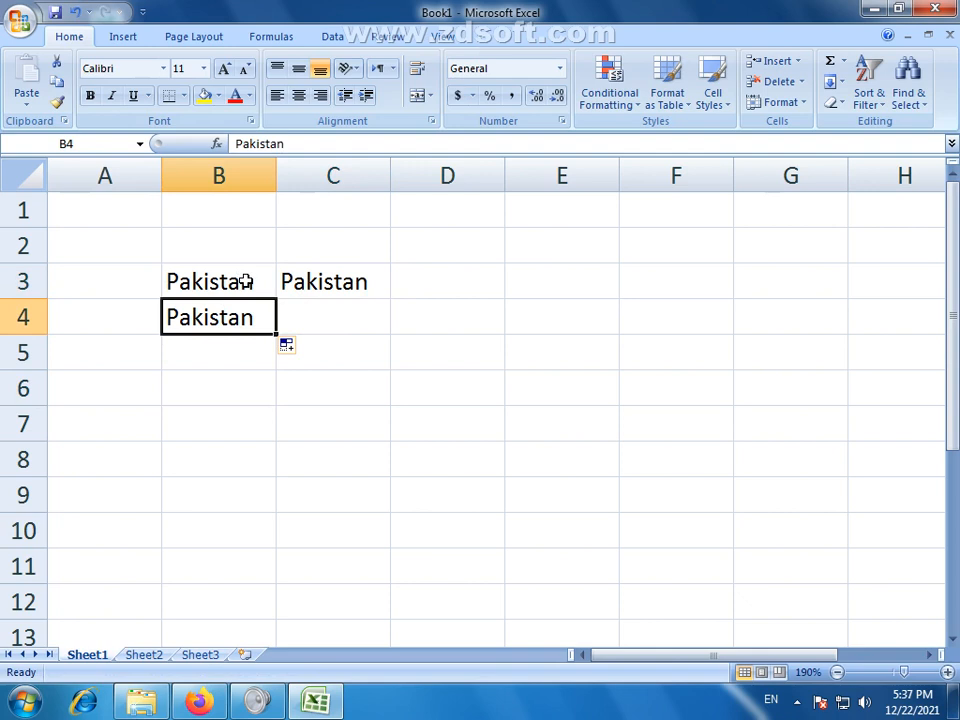
left_click(245, 282)
left_click(282, 376)
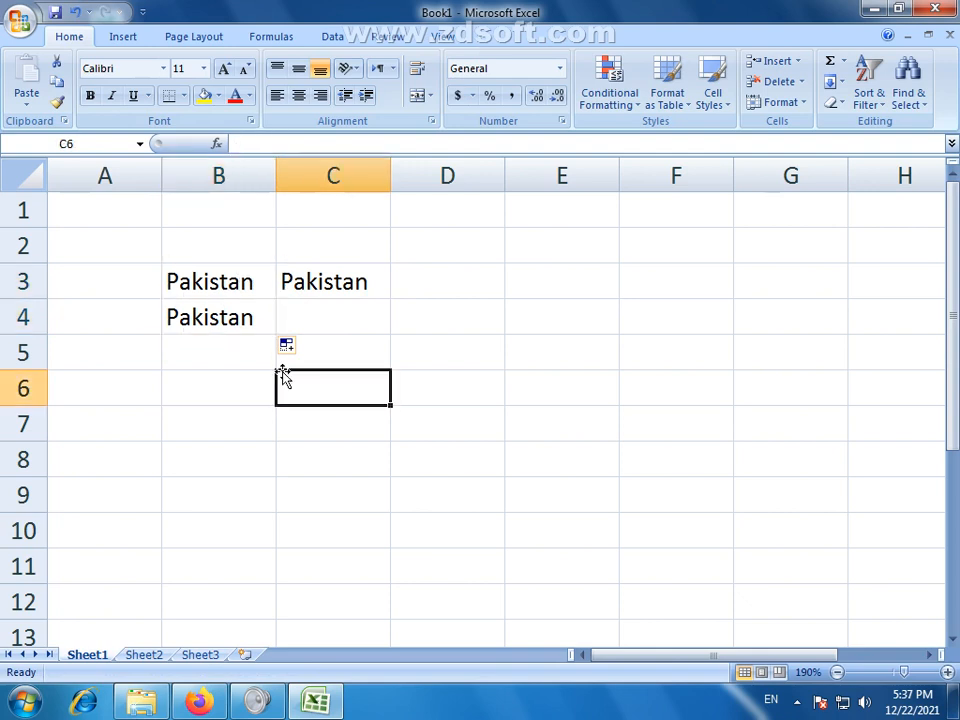
left_click(221, 279)
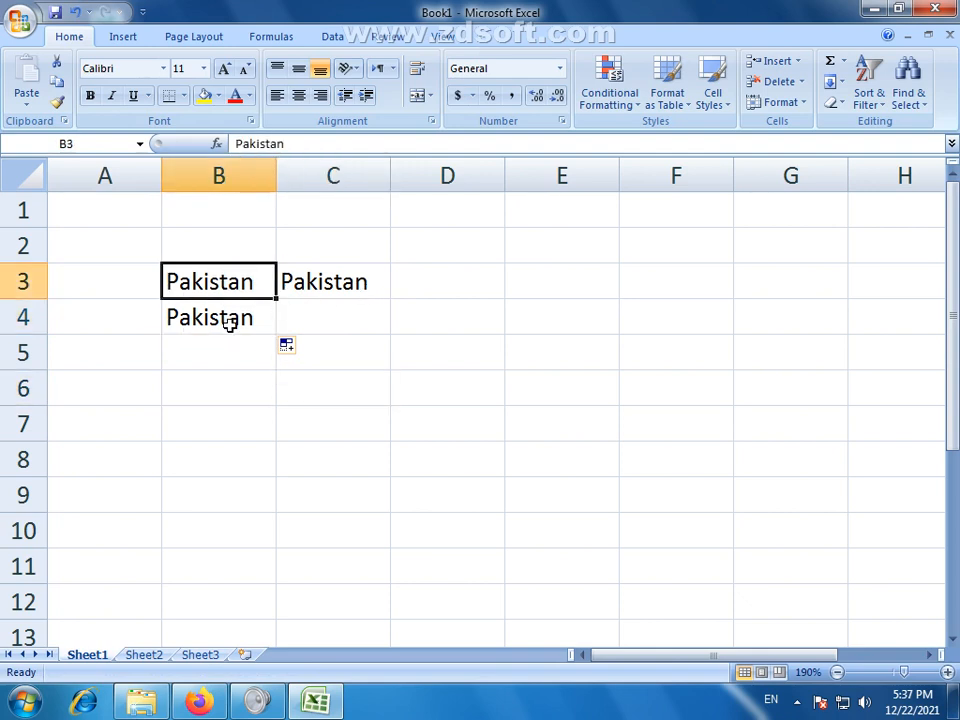
left_click(227, 320)
left_click(306, 287)
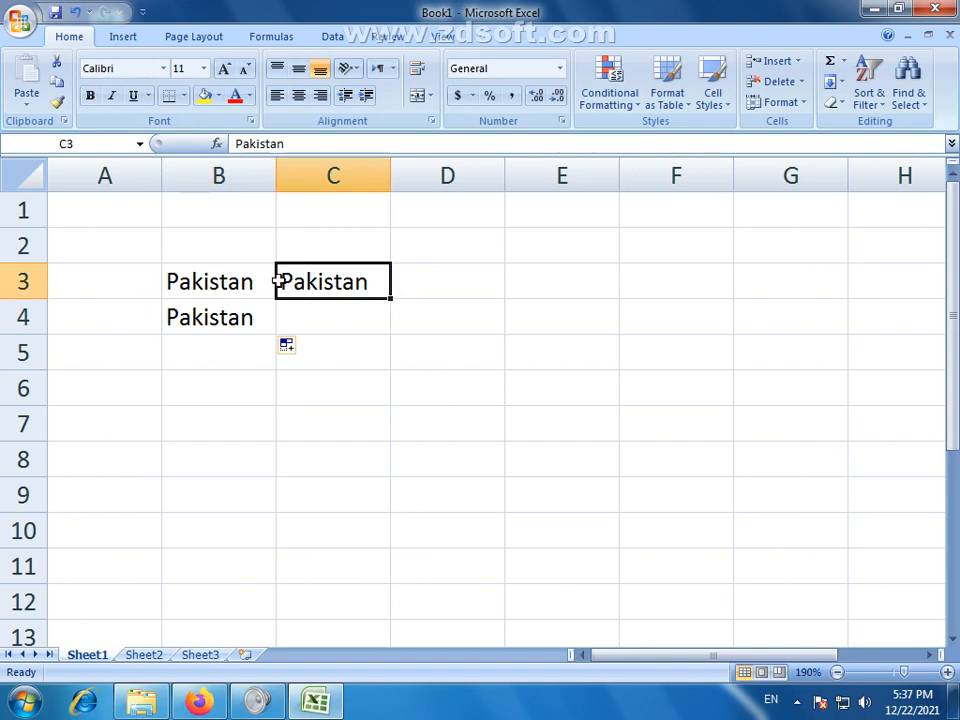
left_click(229, 281)
left_click(229, 317)
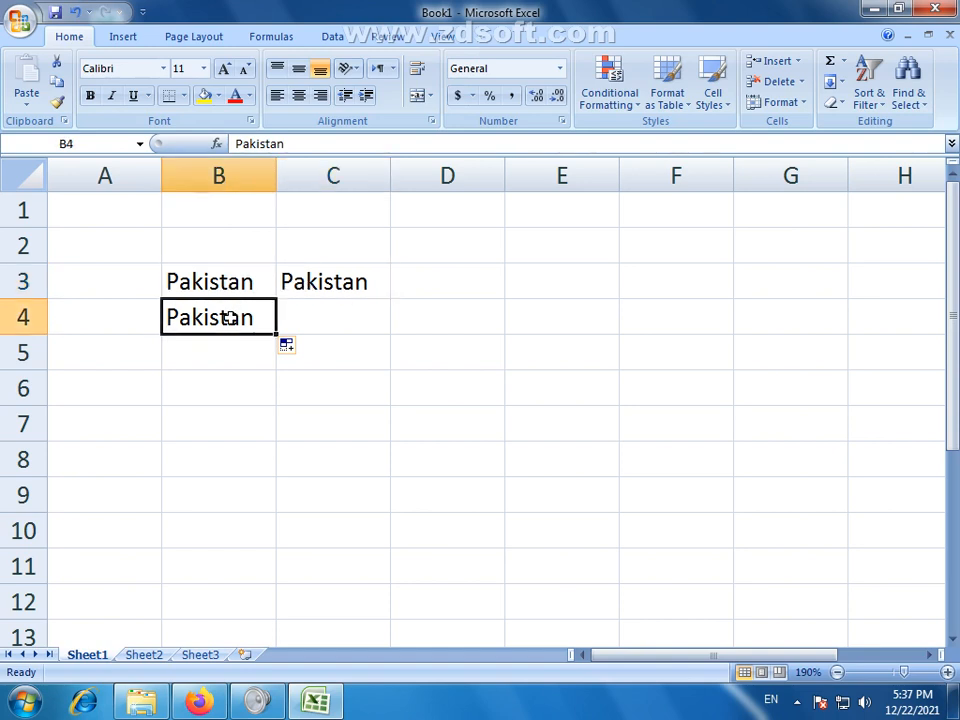
left_click(310, 280)
Set the font size of the Pakistan text in cell B3 to 16.
left_click(236, 285)
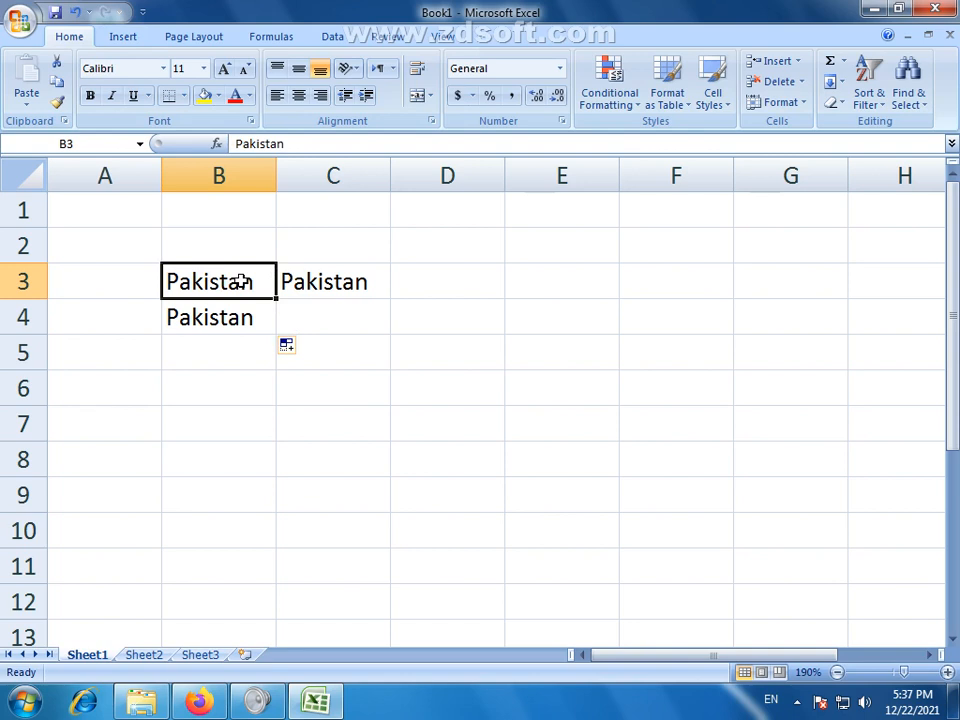
left_click(204, 70)
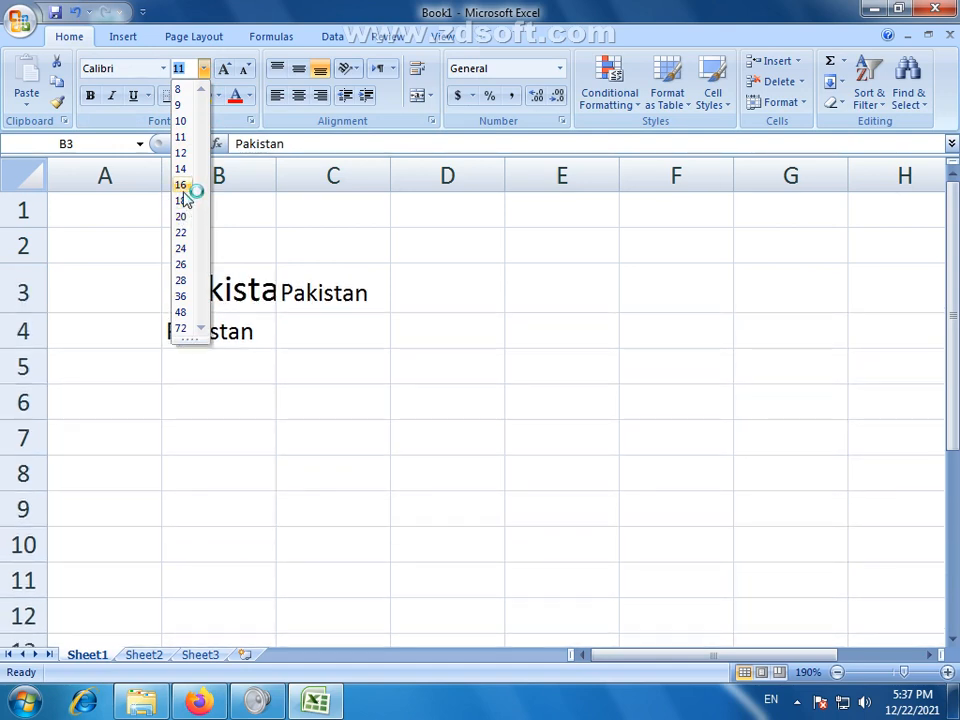
left_click(182, 188)
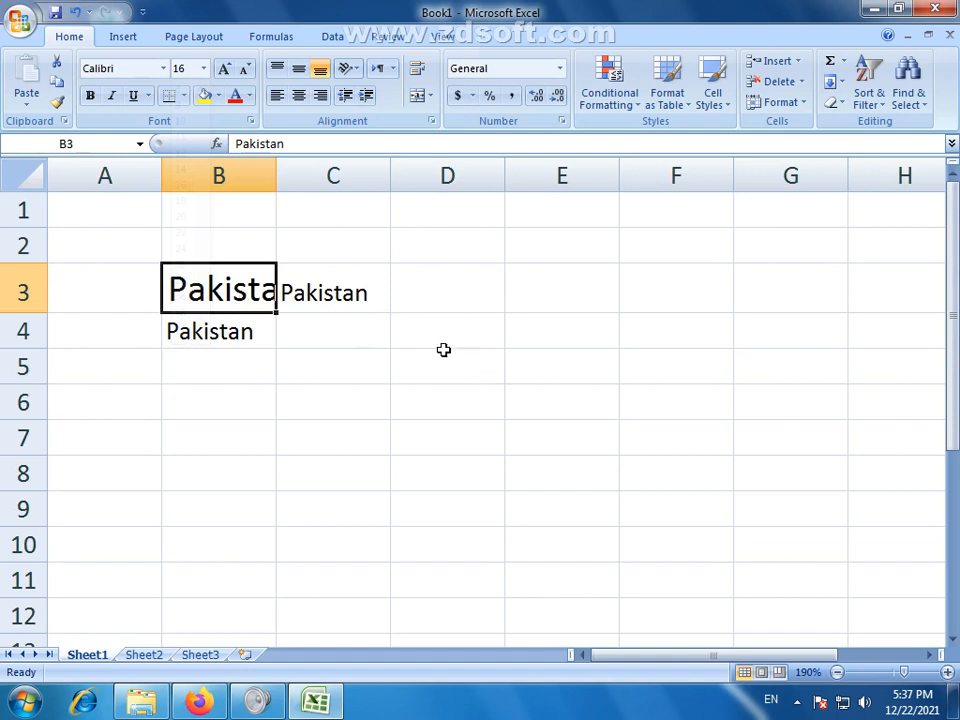
Select cells B3 and C3 alternately to compare the enlarged Pakistan text with its adjacent copy.
left_click(337, 294)
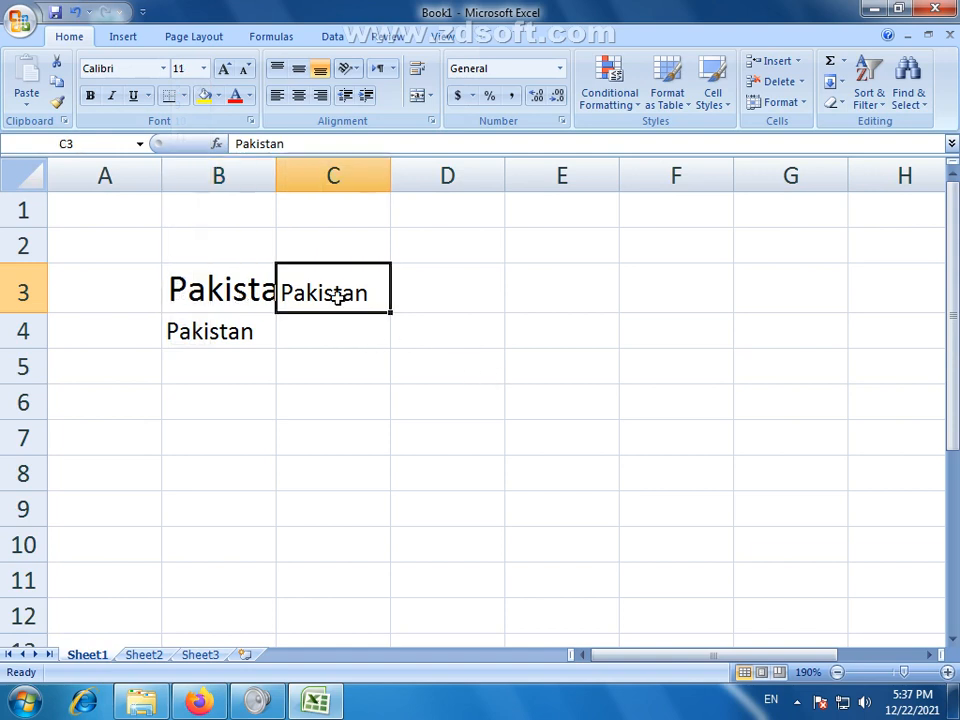
left_click(237, 293)
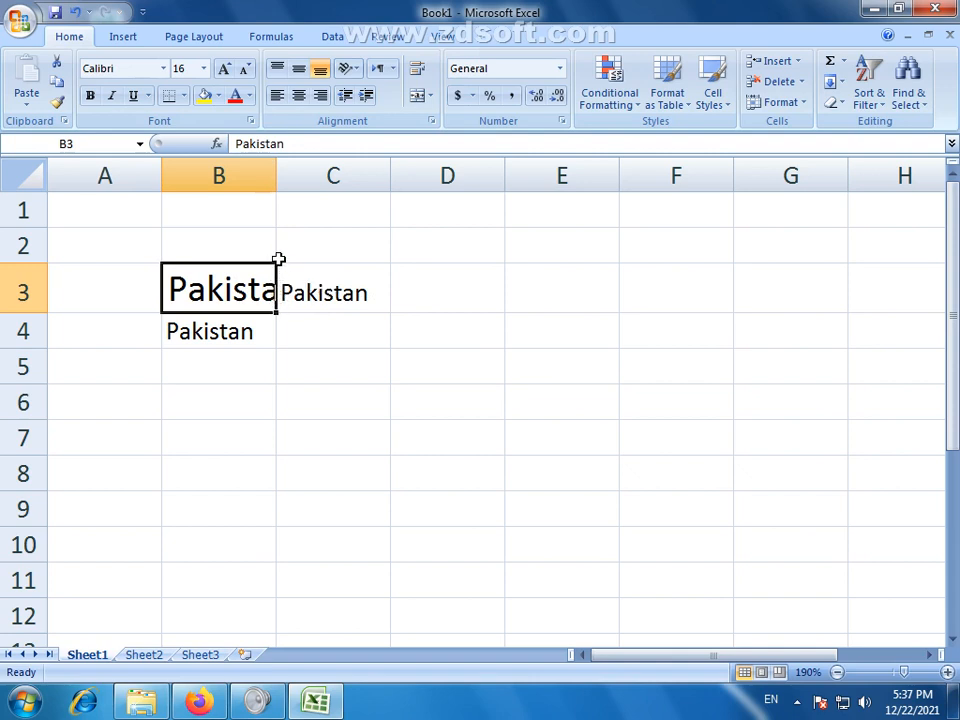
left_click(318, 299)
left_click(190, 286)
left_click(312, 298)
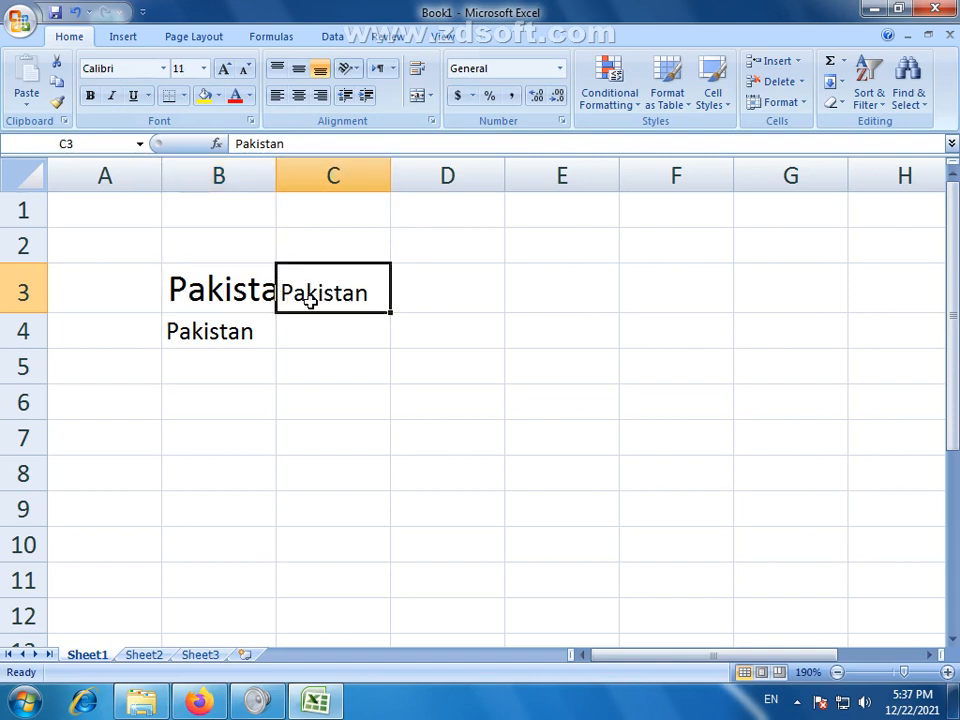
left_click(228, 285)
left_click(308, 295)
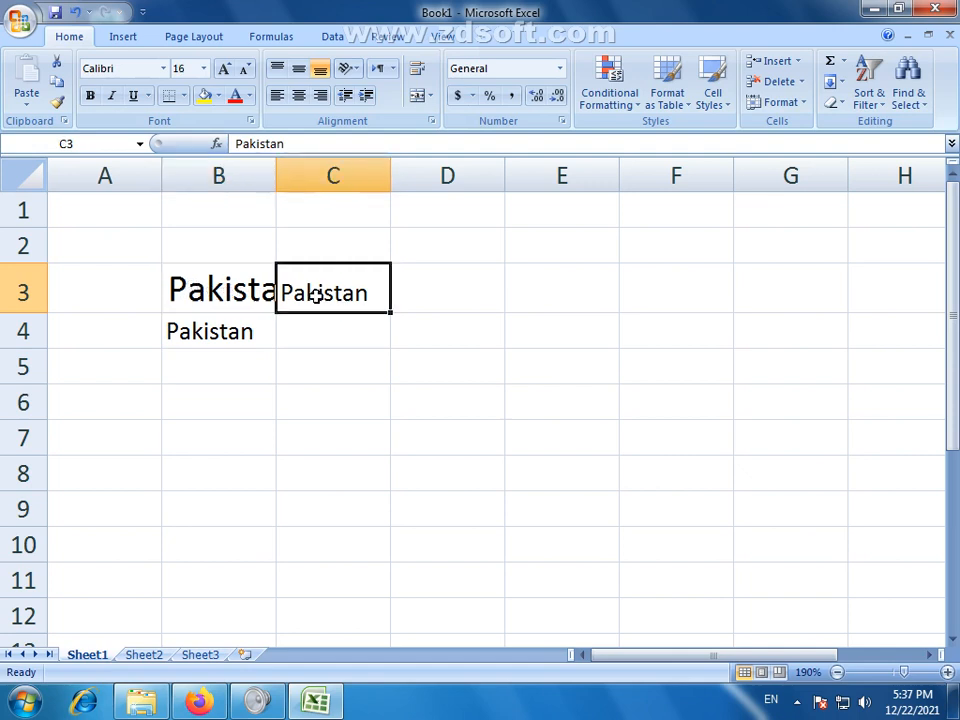
left_click(238, 282)
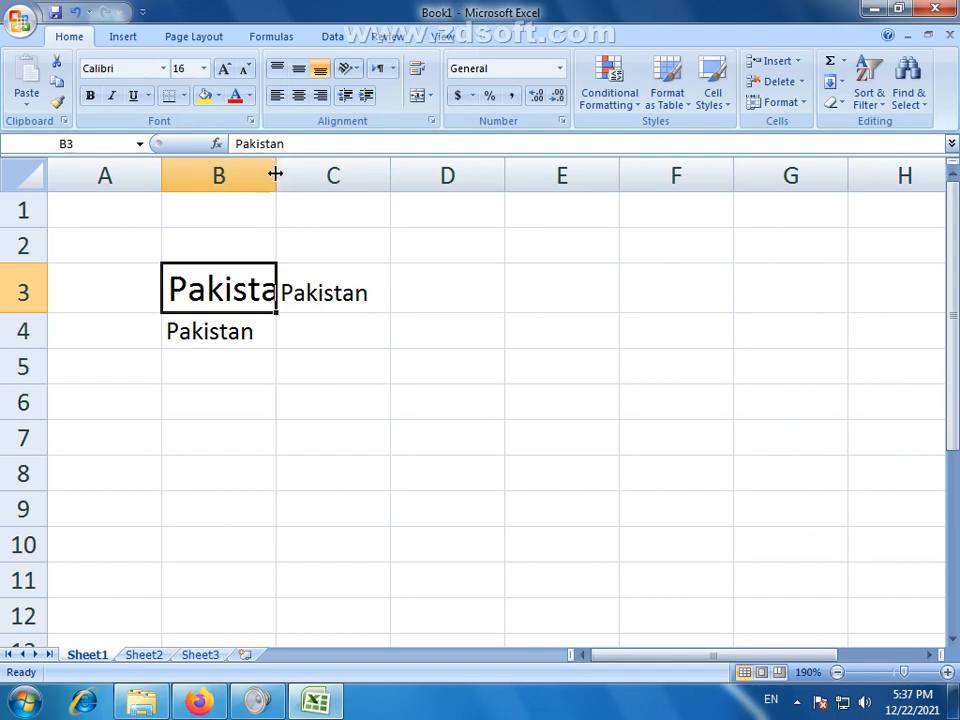
Widen column B until the enlarged Pakistan text fits in B3, and increase row 3's height slightly.
left_click_drag(275, 172, 311, 173)
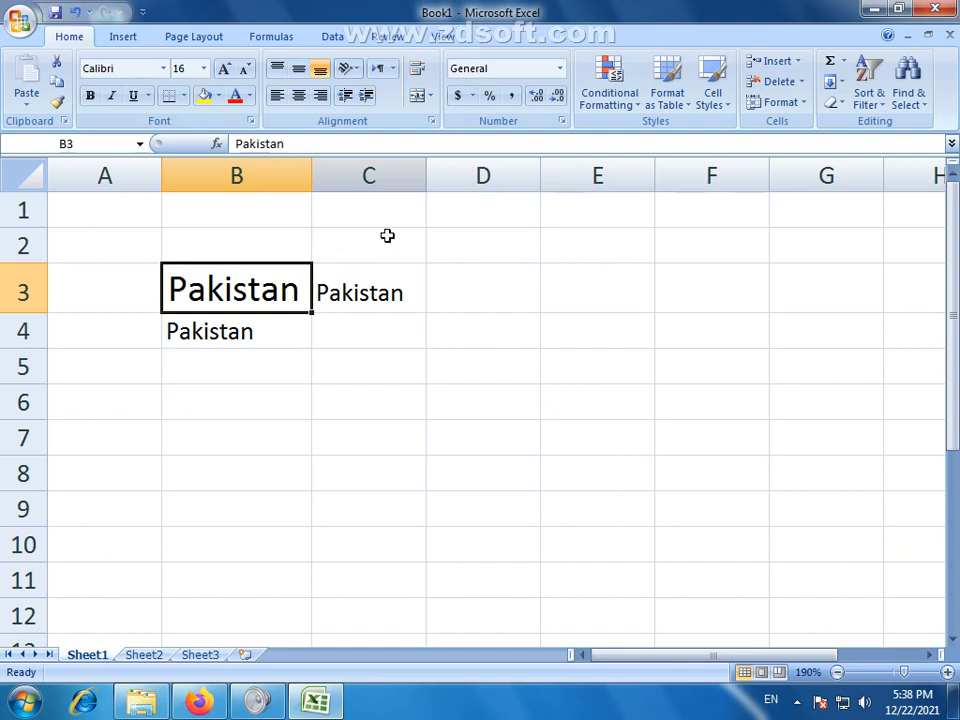
mouse_move(32, 312)
left_mouse_down()
mouse_move(32, 372)
mouse_move(39, 300)
mouse_move(39, 314)
left_mouse_up()
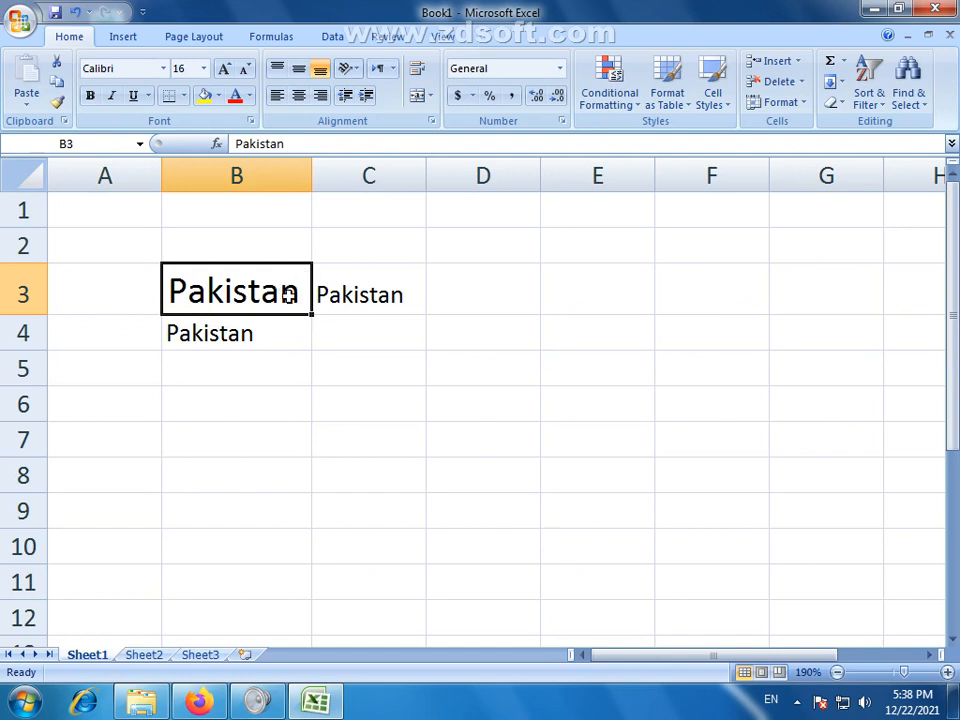
Set the font size of the Pakistan text in B3 to 11 and narrow column B to match.
left_click(204, 69)
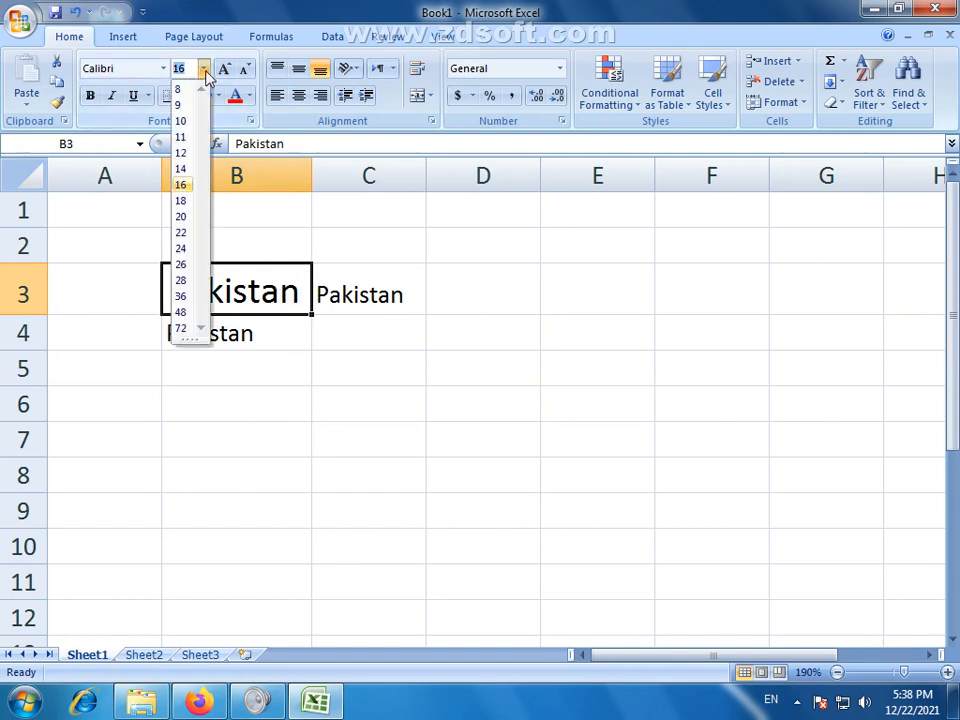
left_click(182, 138)
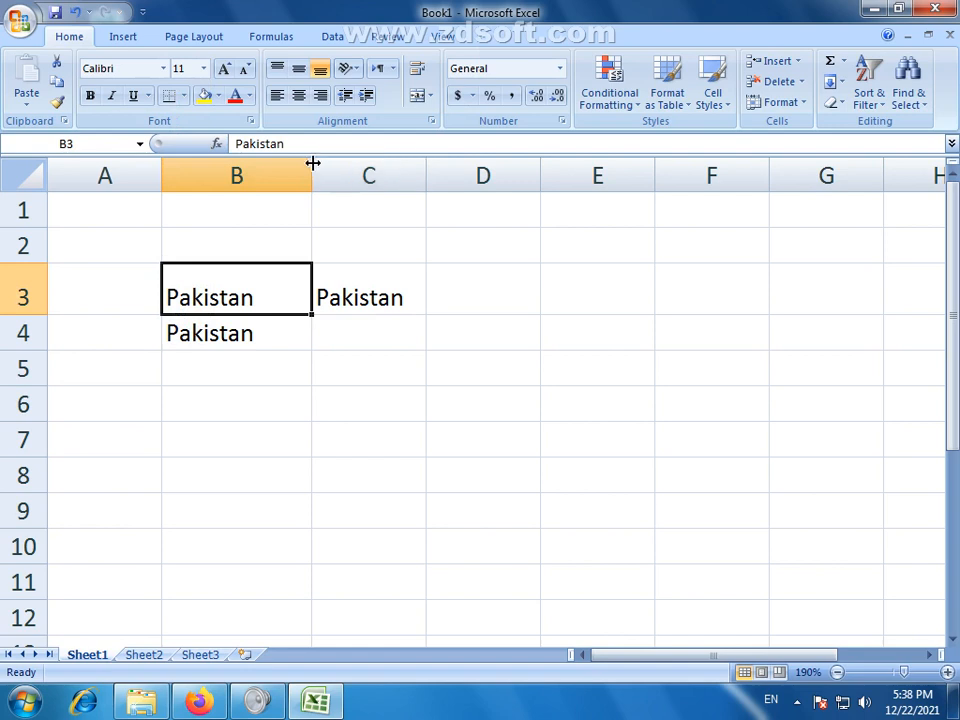
left_click_drag(313, 163, 271, 162)
left_click(322, 395)
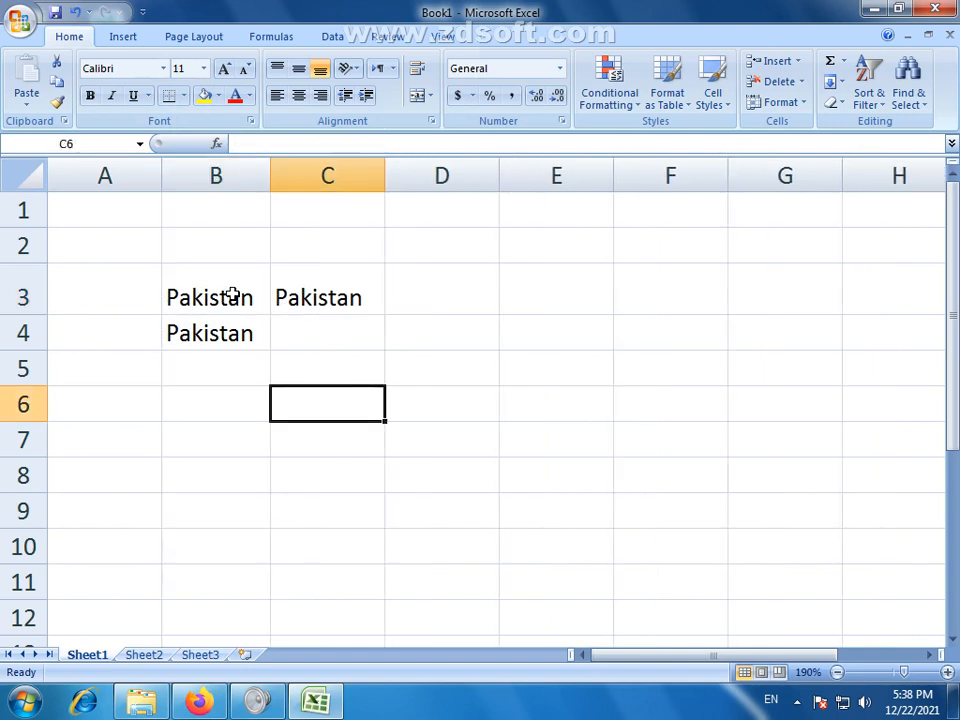
Clear the Pakistan text from the range B3:C4 and reduce the height of row 3.
left_click_drag(231, 296, 286, 342)
key("Delete")
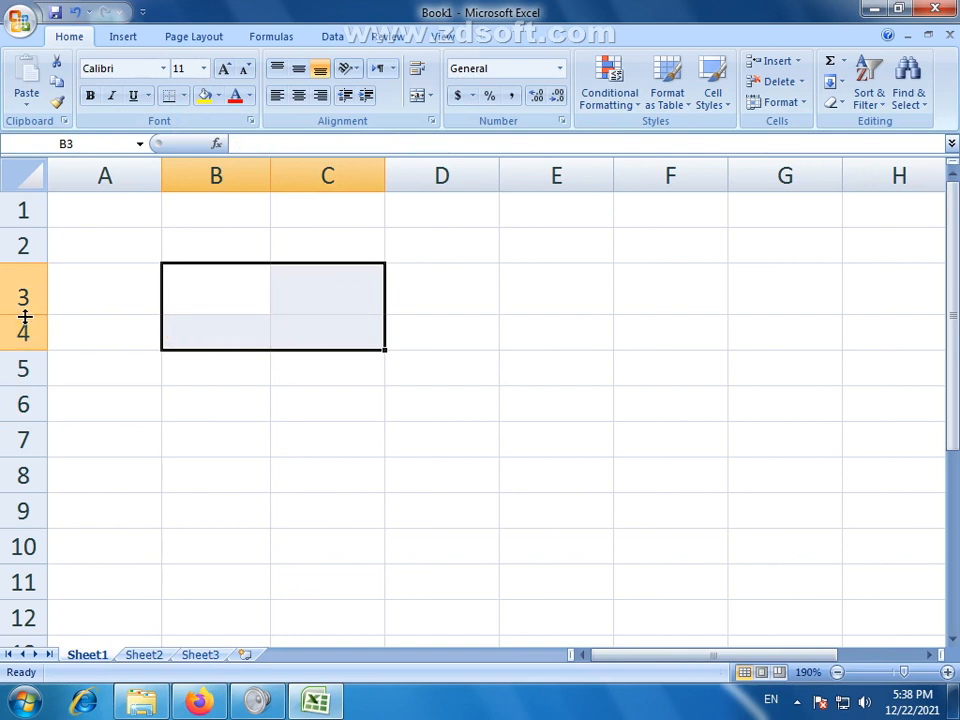
left_click_drag(28, 314, 36, 300)
left_click(255, 408)
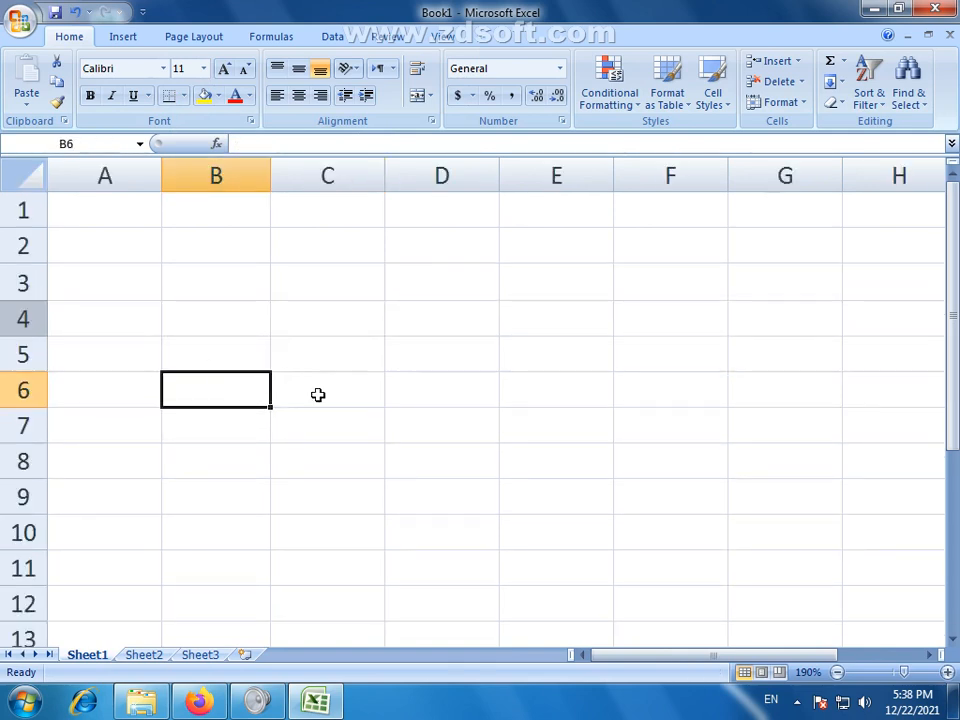
left_click(322, 396)
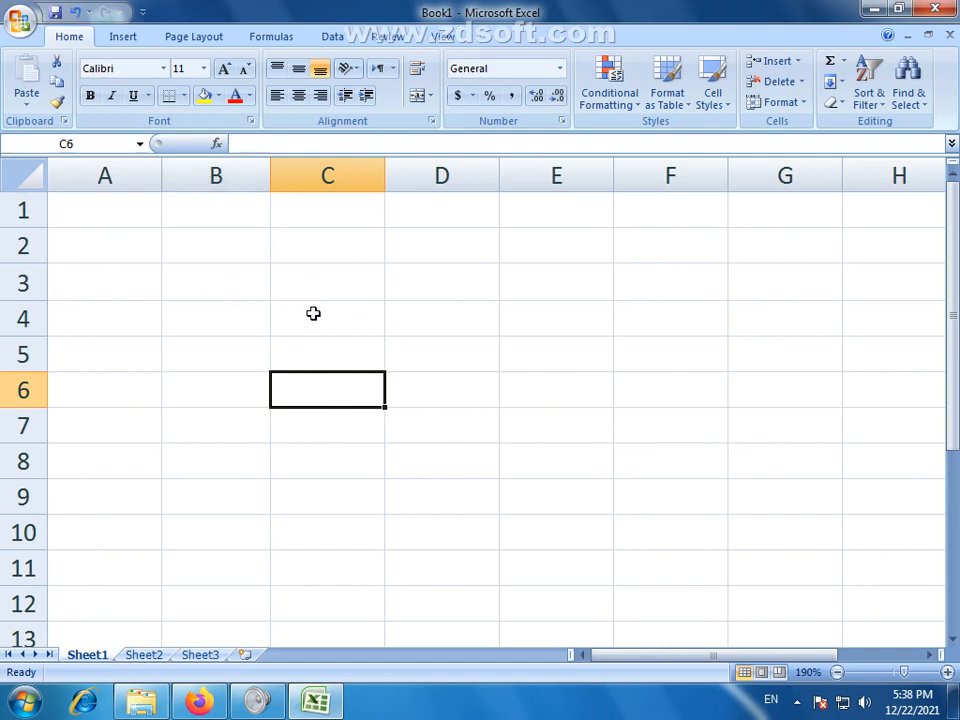
left_click(228, 270)
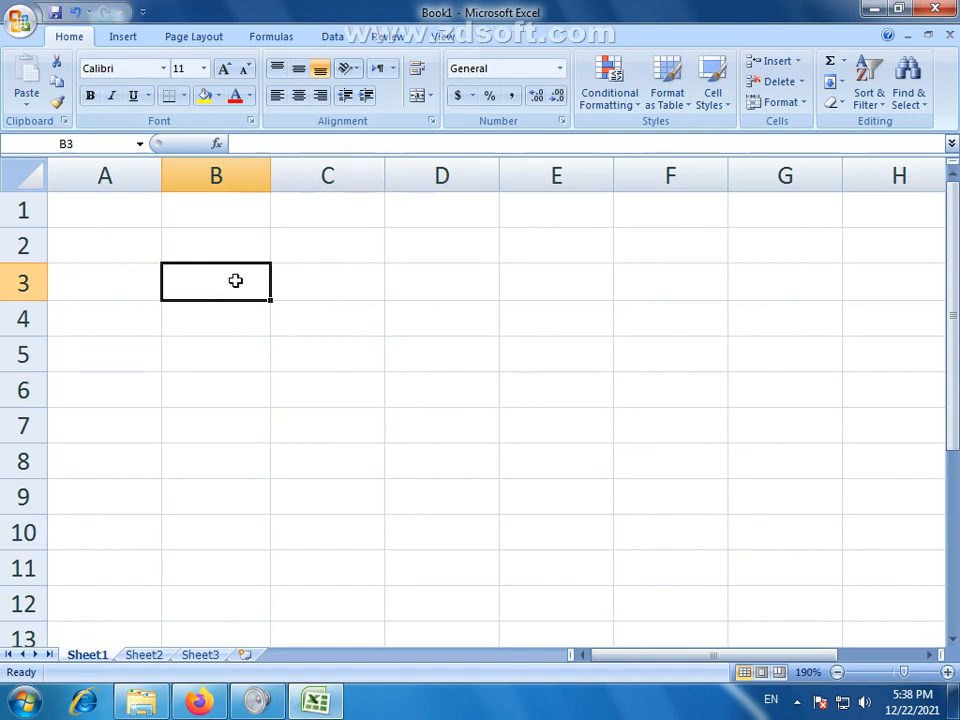
type("1")
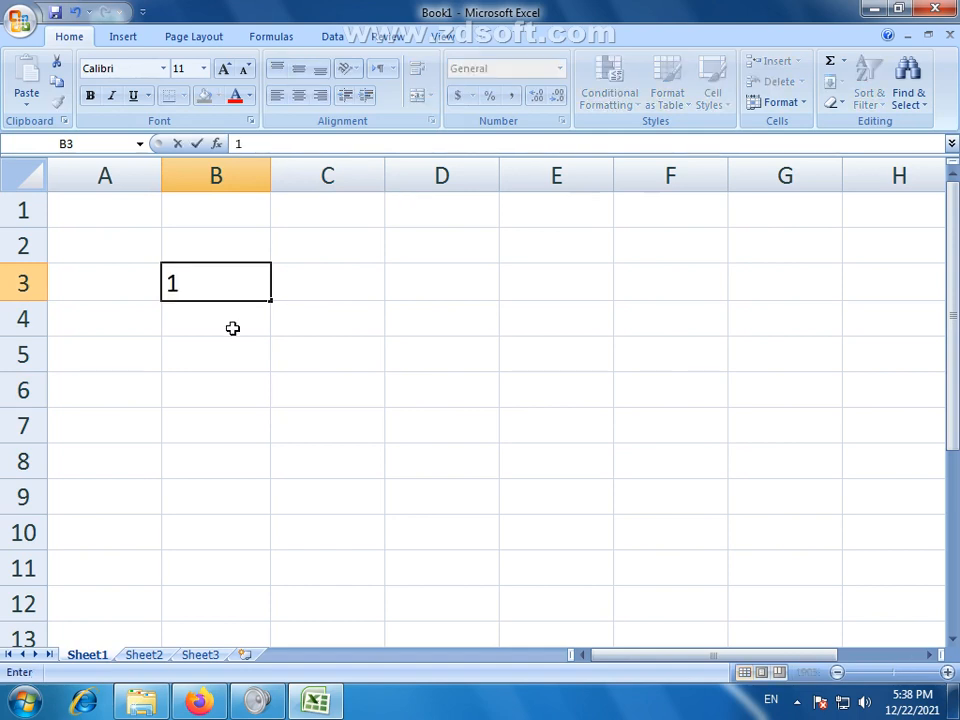
key("Return")
type("2")
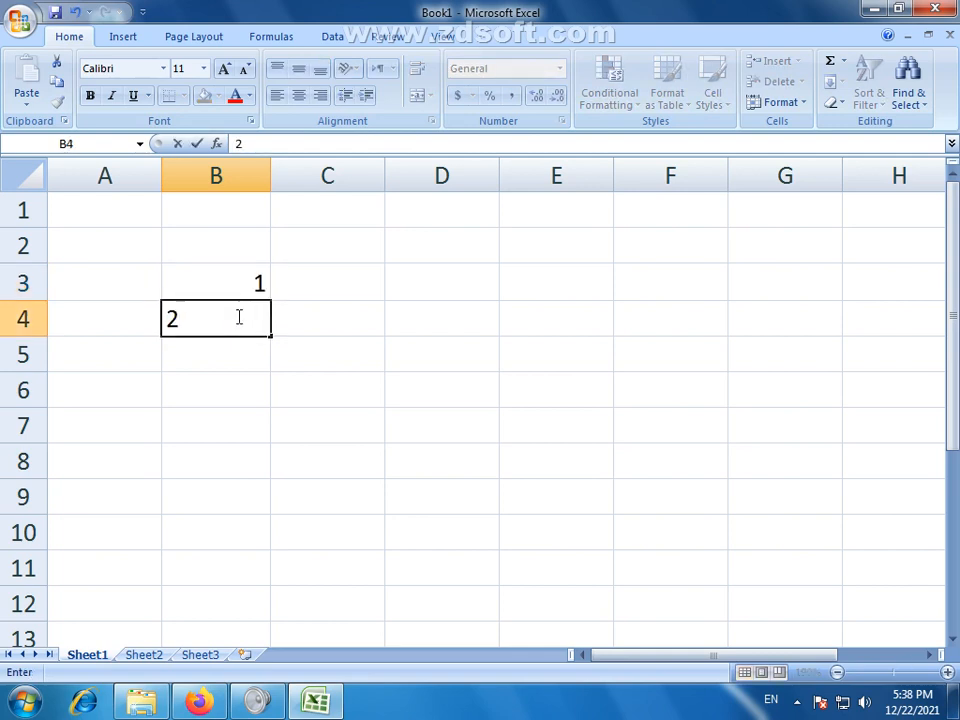
key("BackSpace")
key("Escape")
left_click(244, 280)
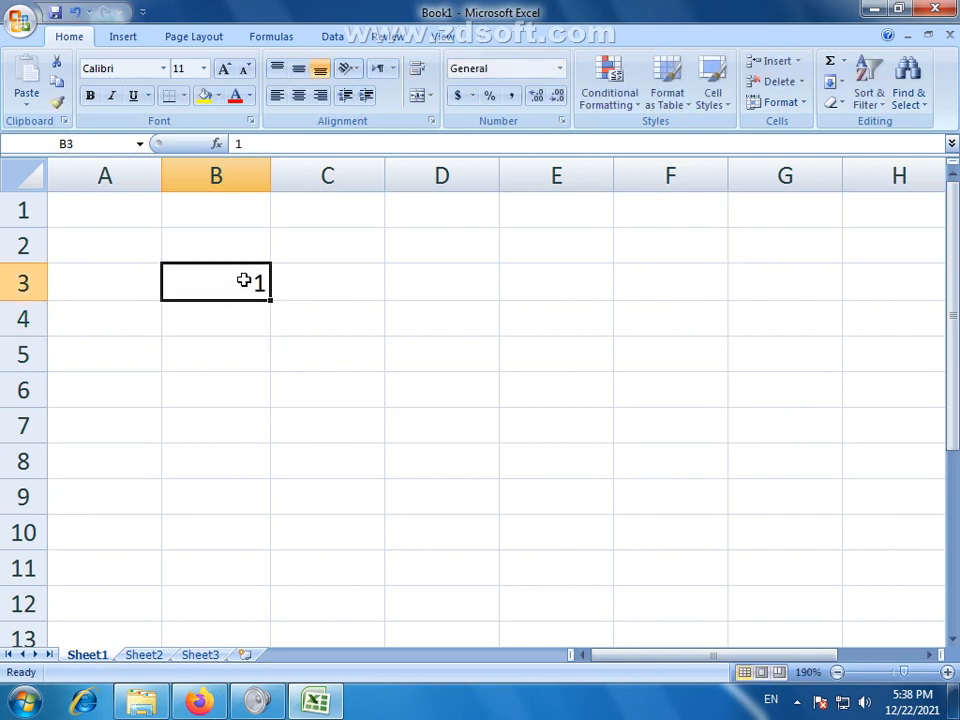
key("Delete")
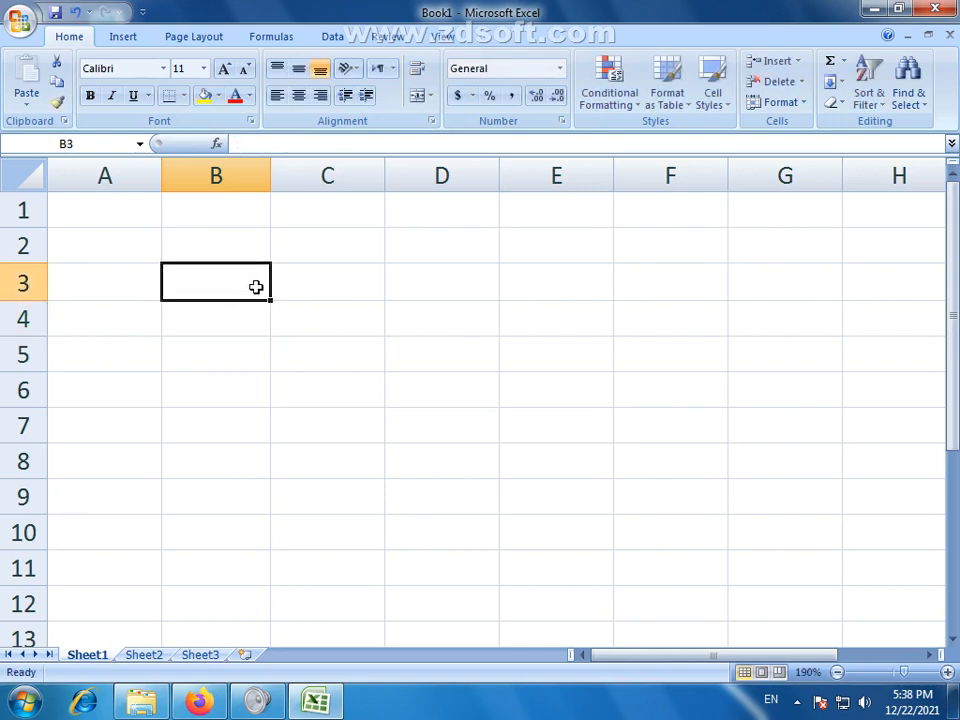
Apply the Title cell style to the whole worksheet and reduce the height of all its rows.
left_click(20, 172)
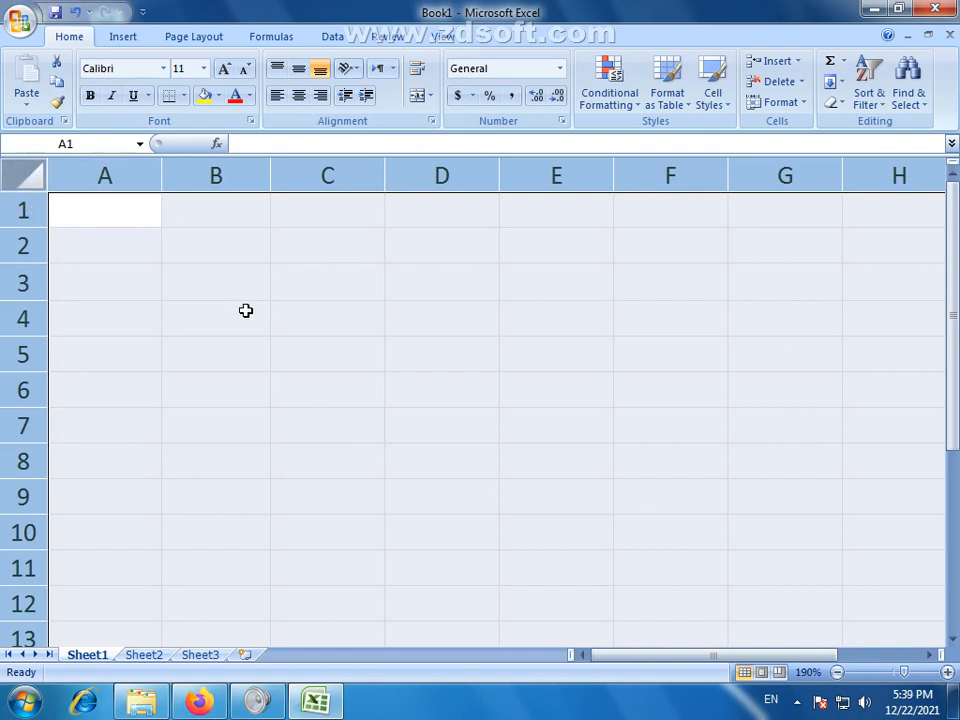
left_click(345, 279)
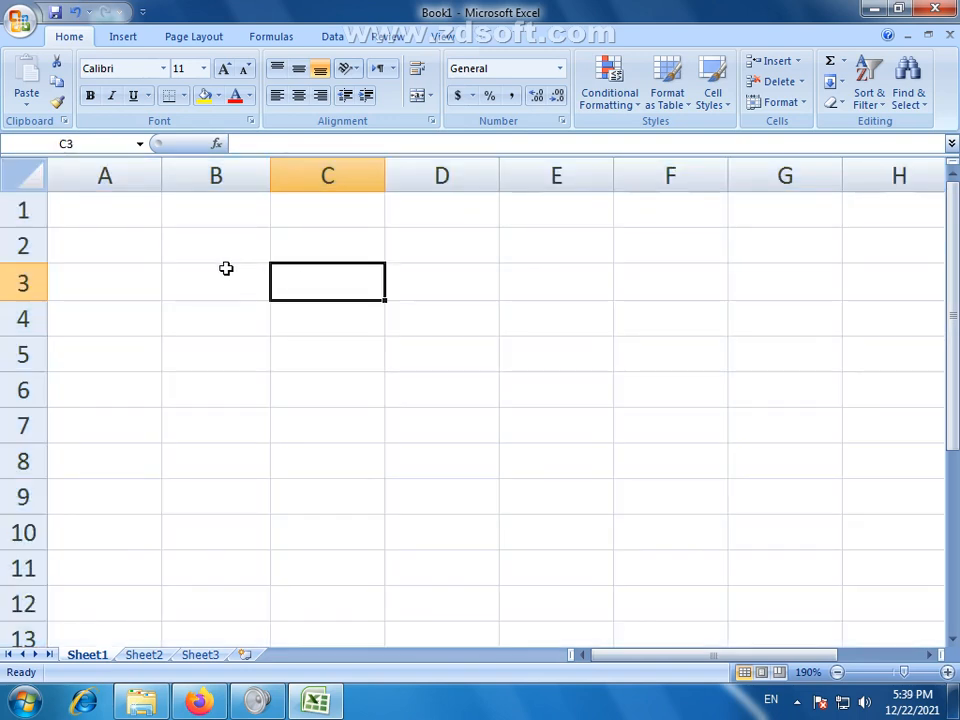
left_click_drag(227, 268, 424, 544)
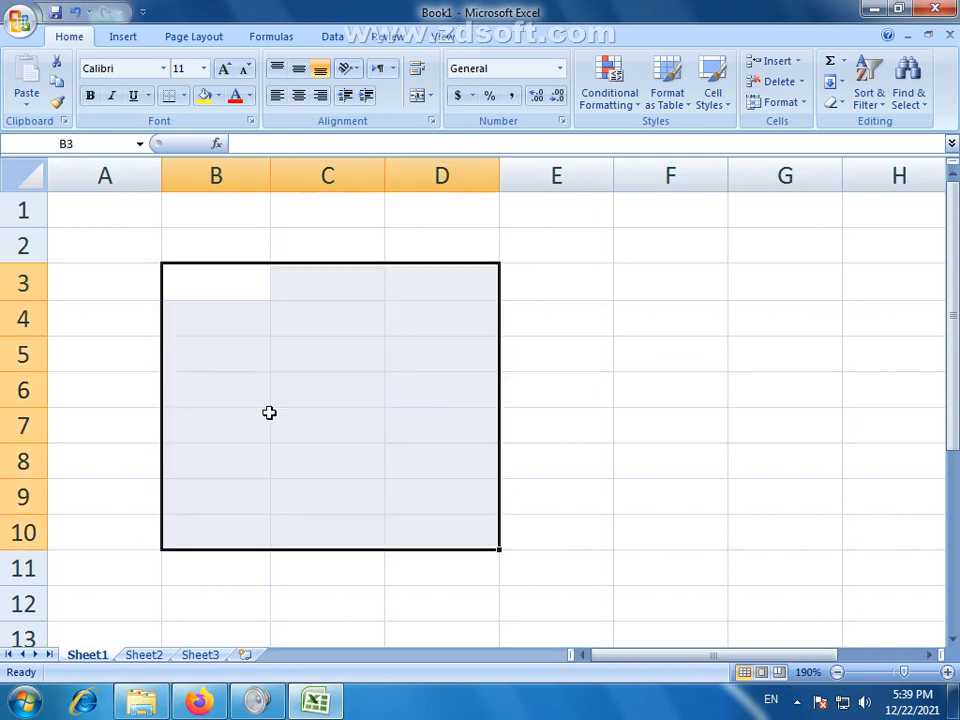
left_click(30, 171)
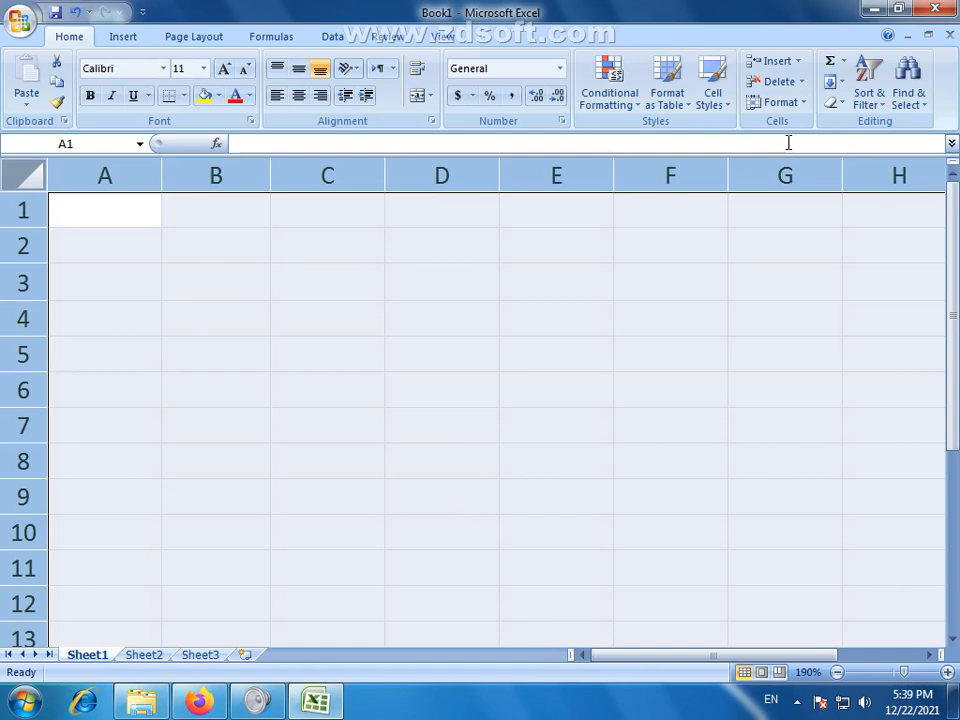
left_click(727, 105)
left_click(760, 262)
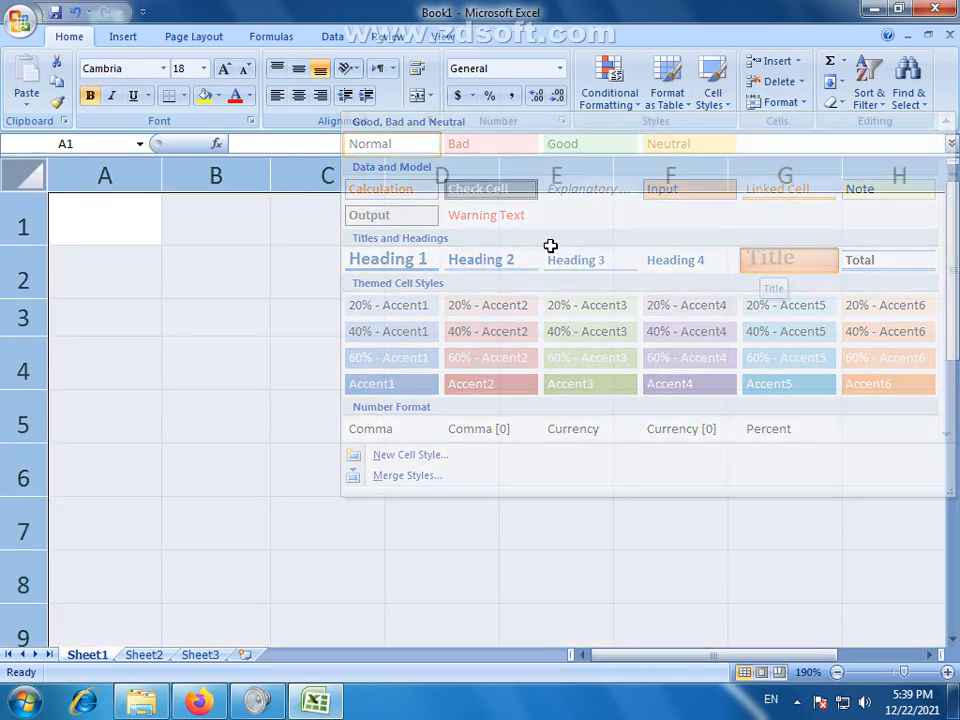
left_click_drag(19, 299, 18, 289)
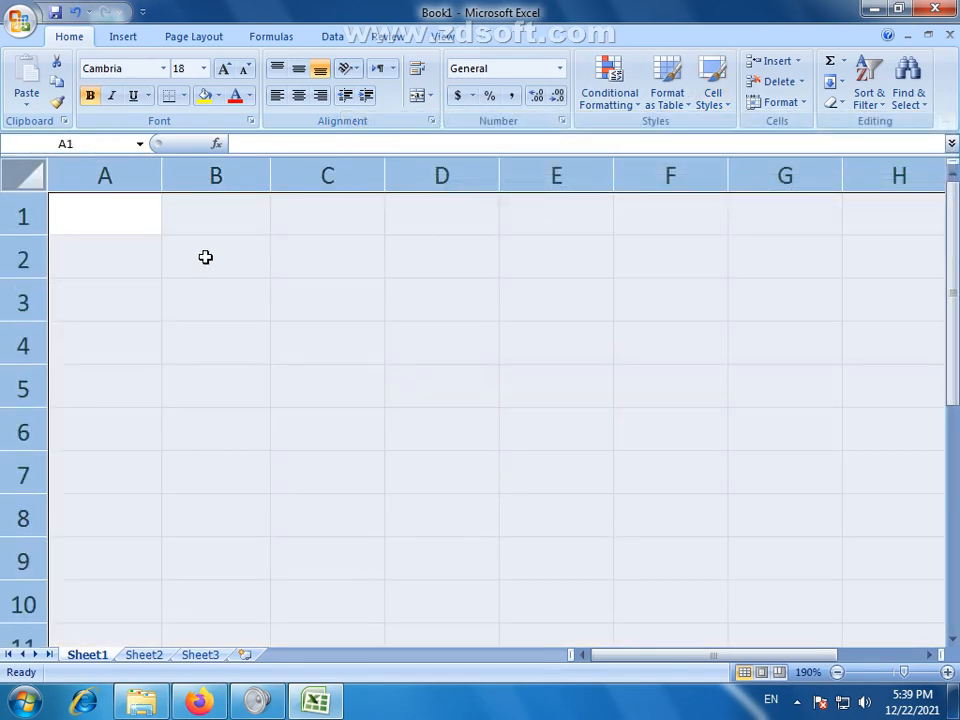
Enter 1 in cell B2, try filling it down to B8 as a number series, and undo the fill.
left_click(206, 257)
type("1")
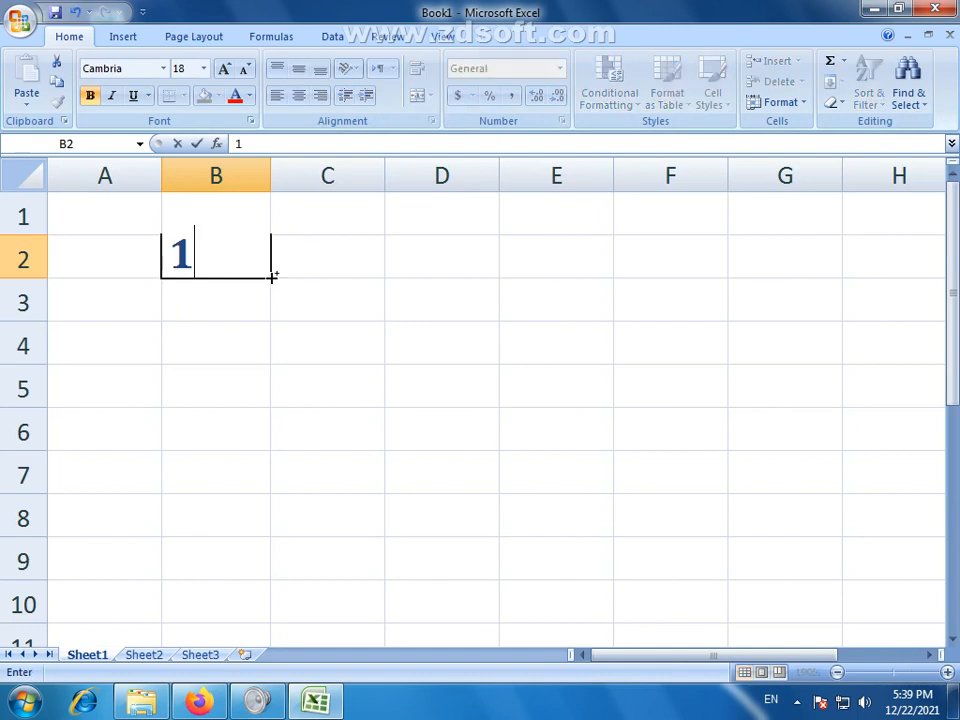
left_click_drag(272, 276, 255, 536)
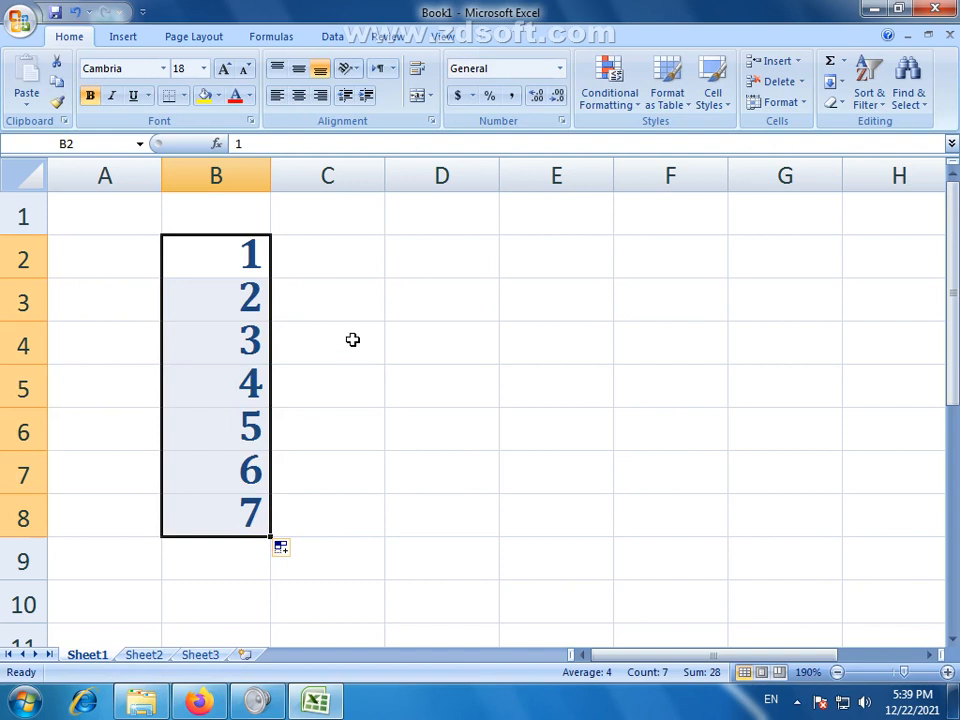
key("ctrl+z")
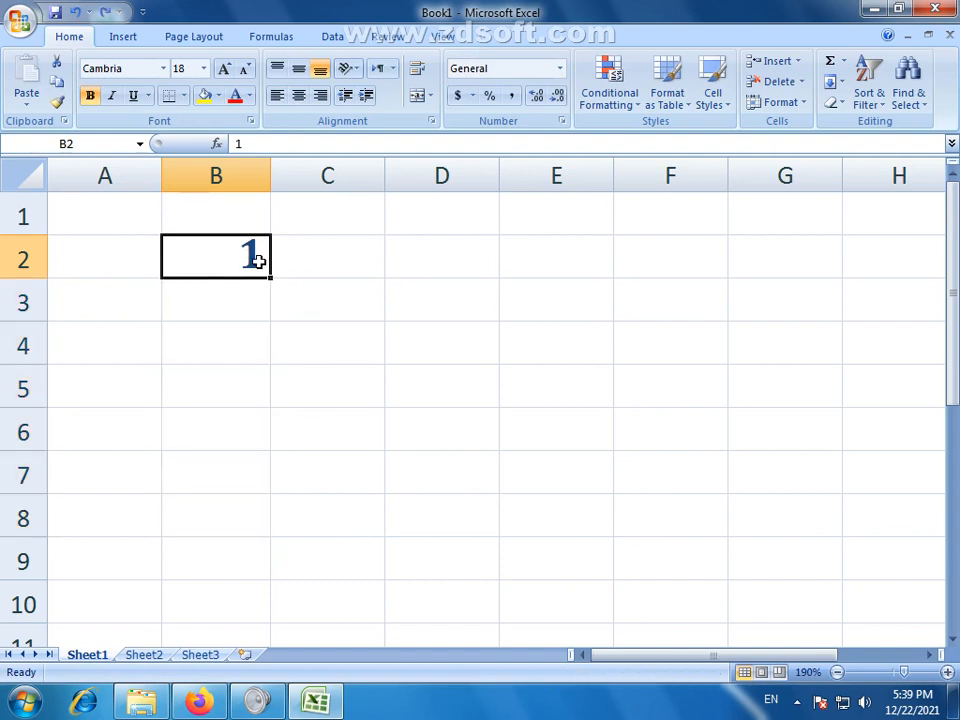
Fill cell B2 down to B7 as copies of 1, and refill it down to B10 as the series 1 to 9.
left_click_drag(271, 280, 281, 495)
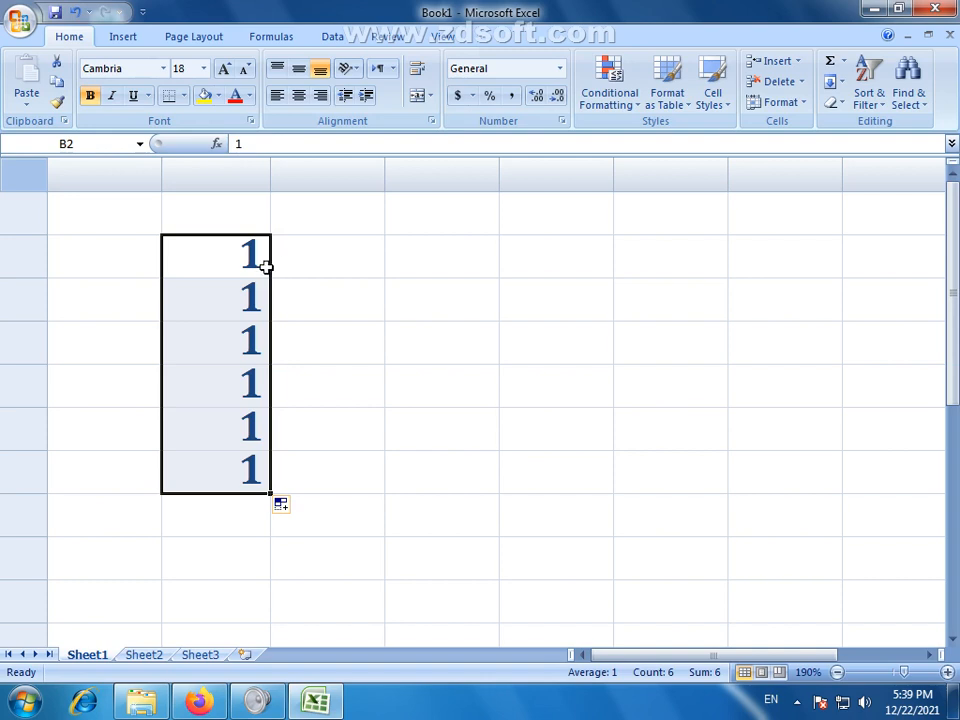
left_click_drag(273, 280, 278, 600)
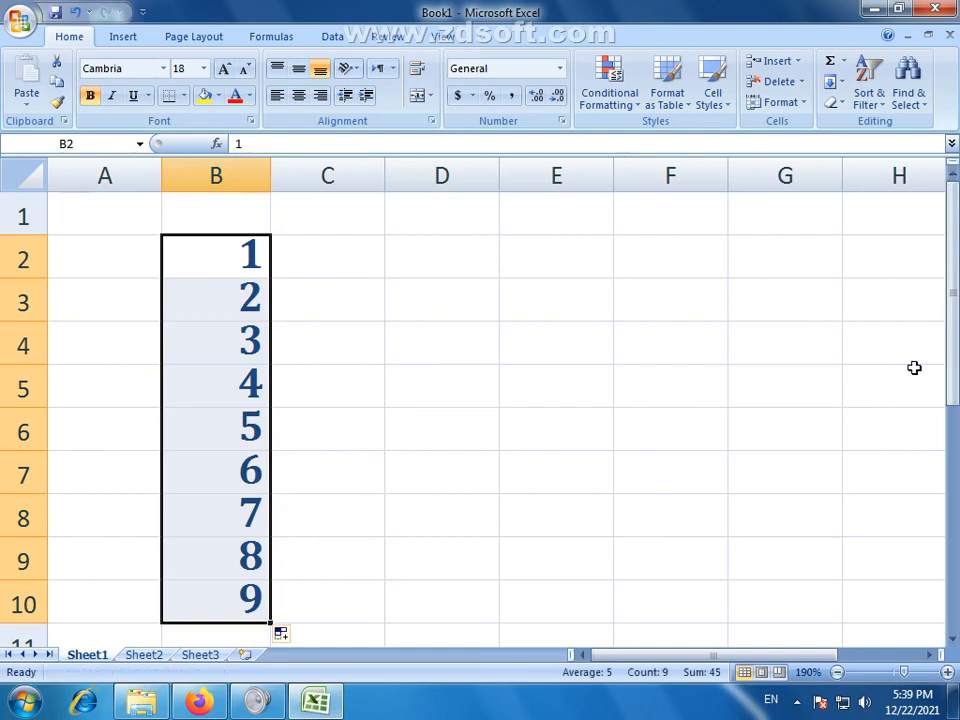
Extend the number series in column B by one cell, to 10 in B11.
left_click(837, 672)
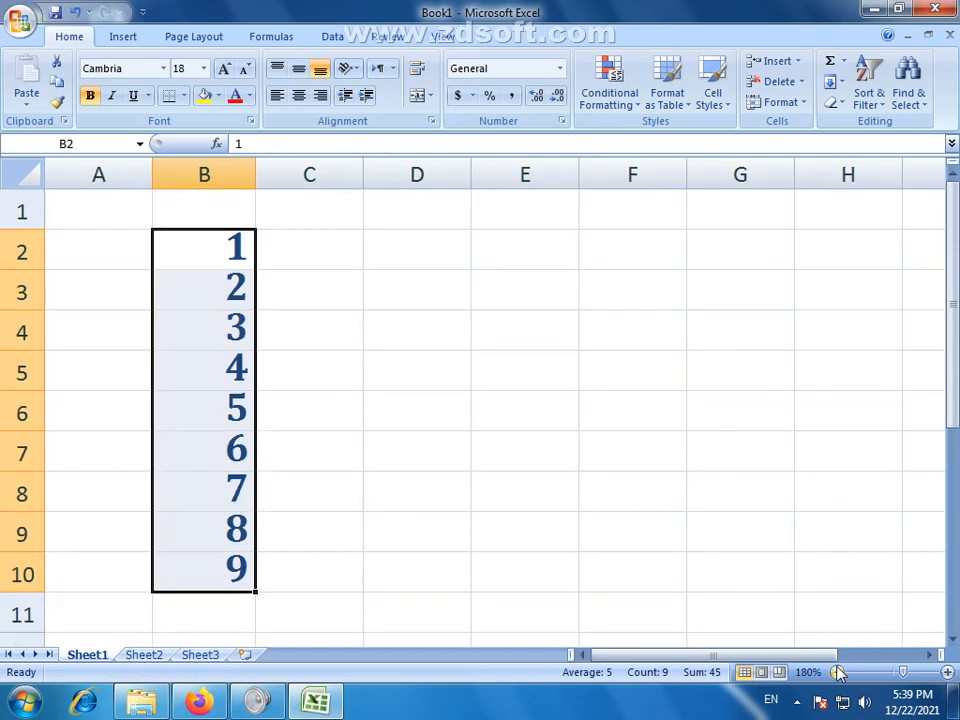
left_click(837, 672)
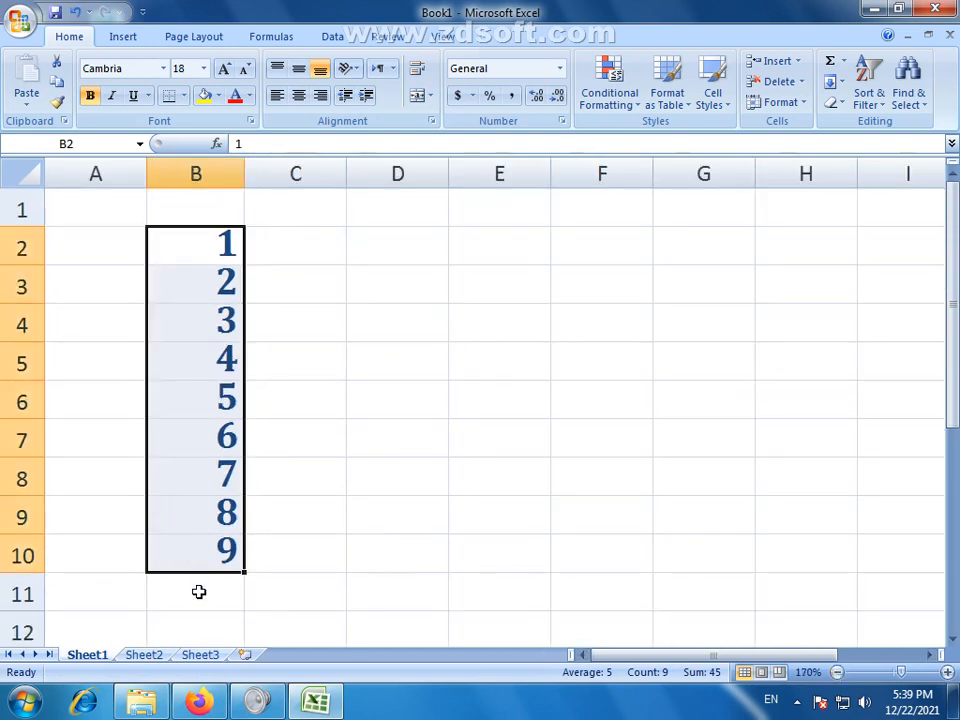
left_click(220, 564)
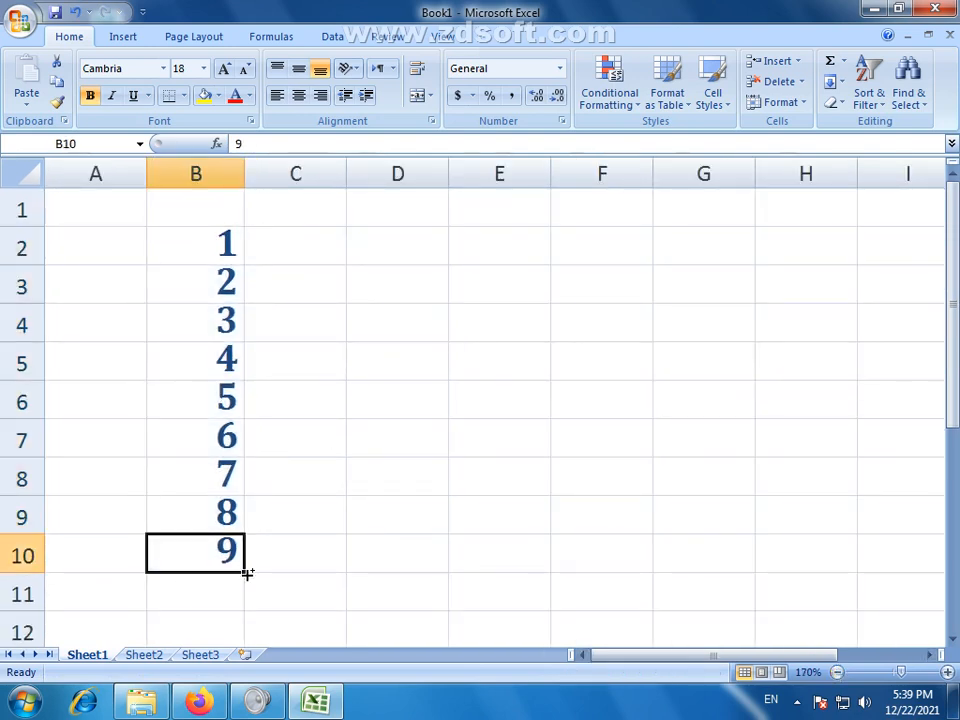
left_click_drag(244, 571, 287, 581)
left_click(285, 581)
Enter 11 in cell C2 and fill it down to C11 as the series 11 to 20.
left_click(326, 247)
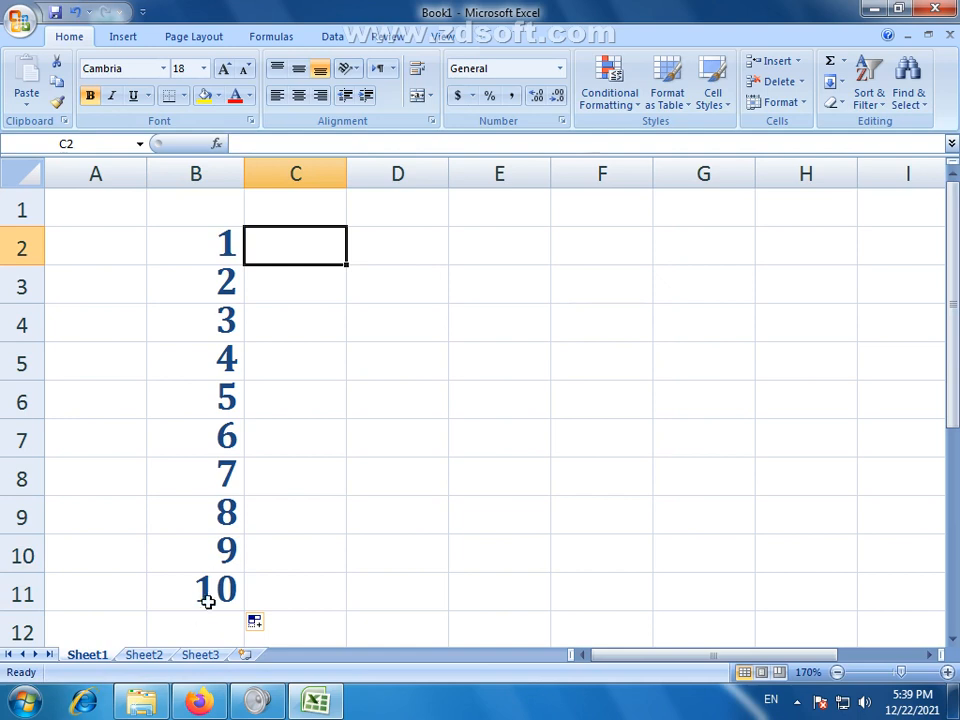
left_click(204, 594)
left_click(312, 245)
type("11")
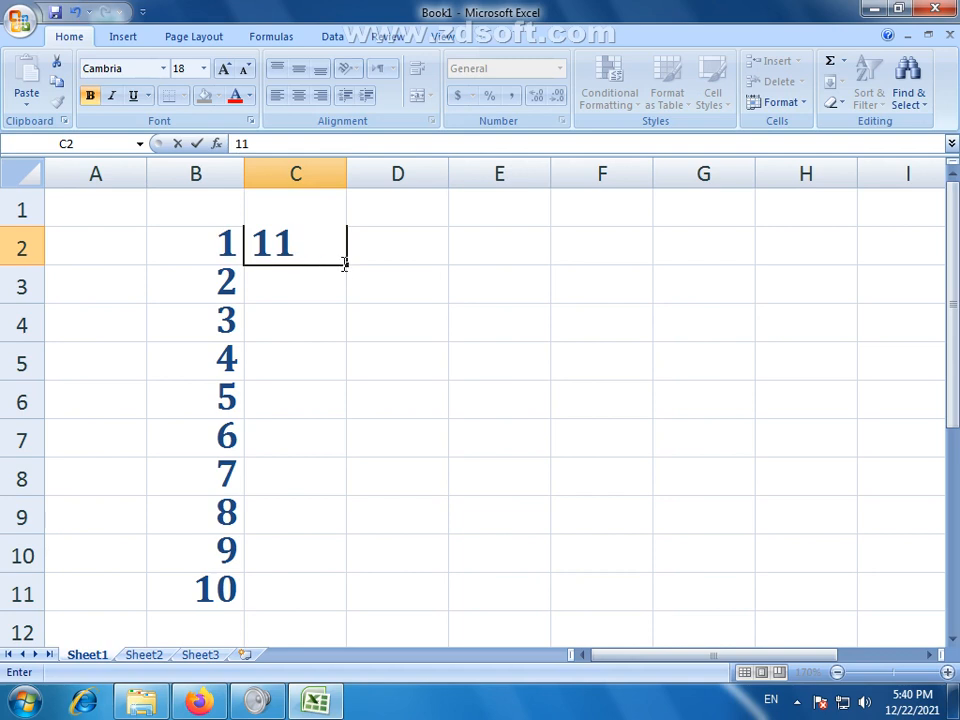
left_click_drag(348, 263, 335, 600)
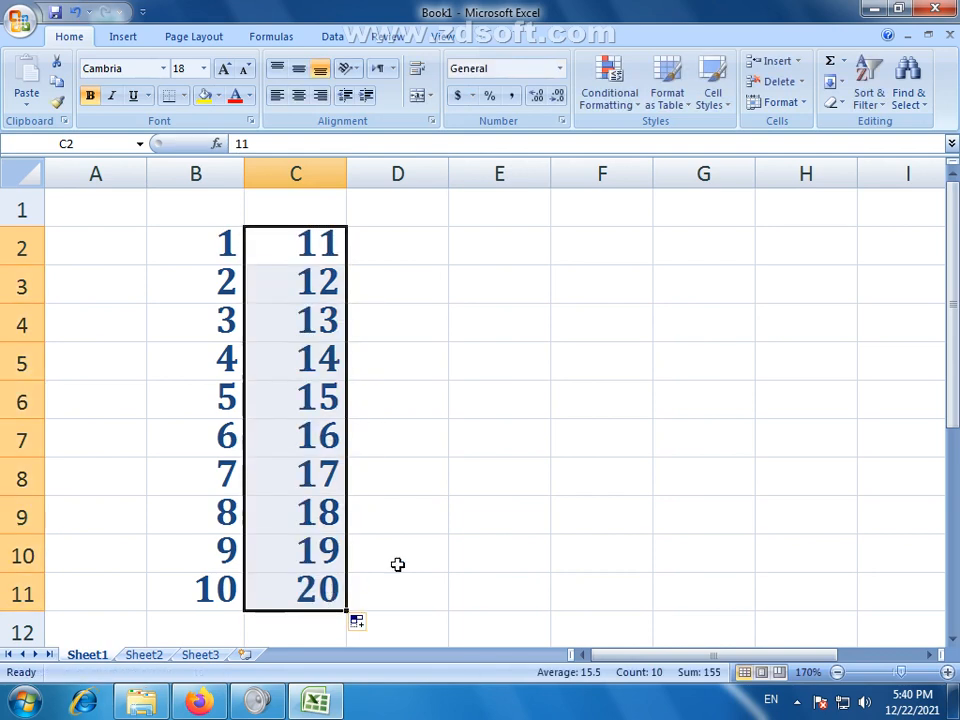
Extend the number series in B2:C11 across to column F, so it runs on to 50 in F11.
left_click(443, 492)
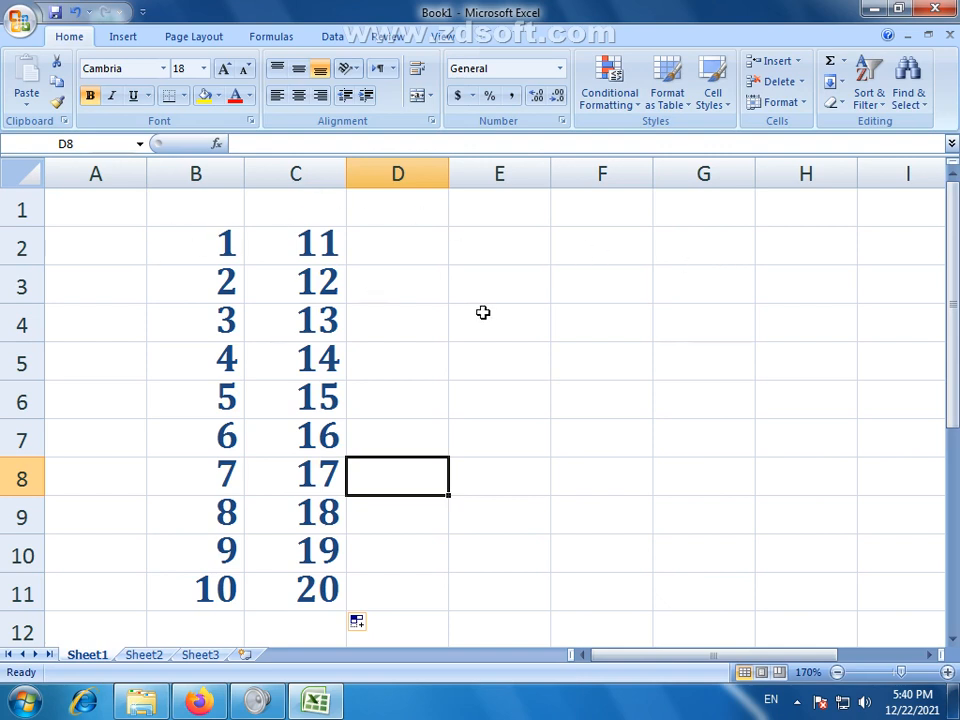
left_click_drag(219, 251, 602, 625)
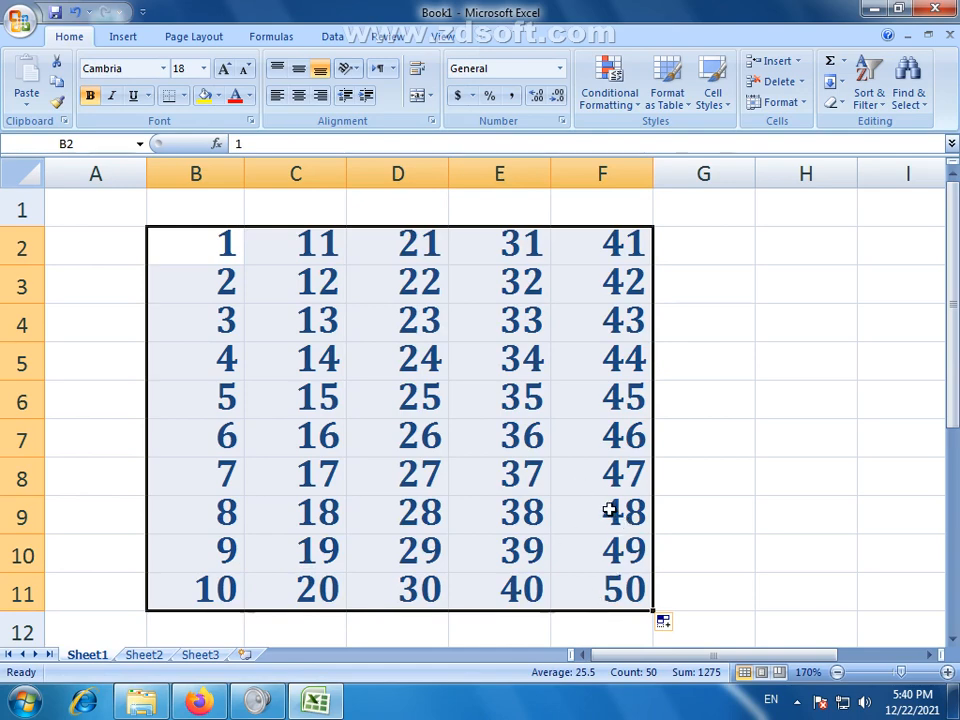
Enter 10 in H3 and 20 in H4, fill the series down to 70 in H9, and clear H3:H9.
left_click(798, 286)
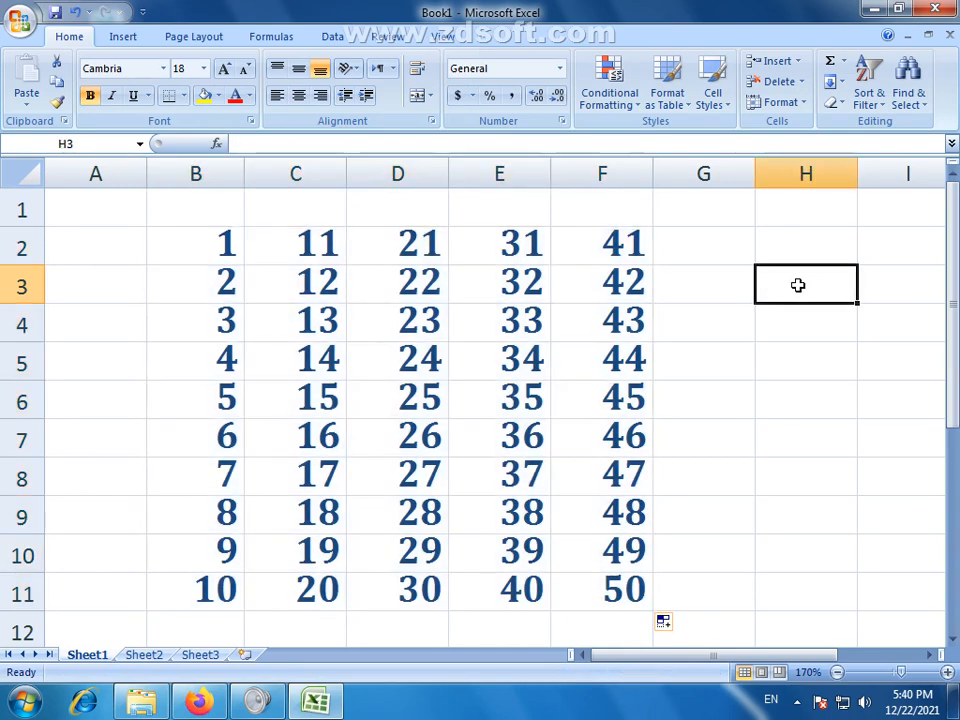
type("10")
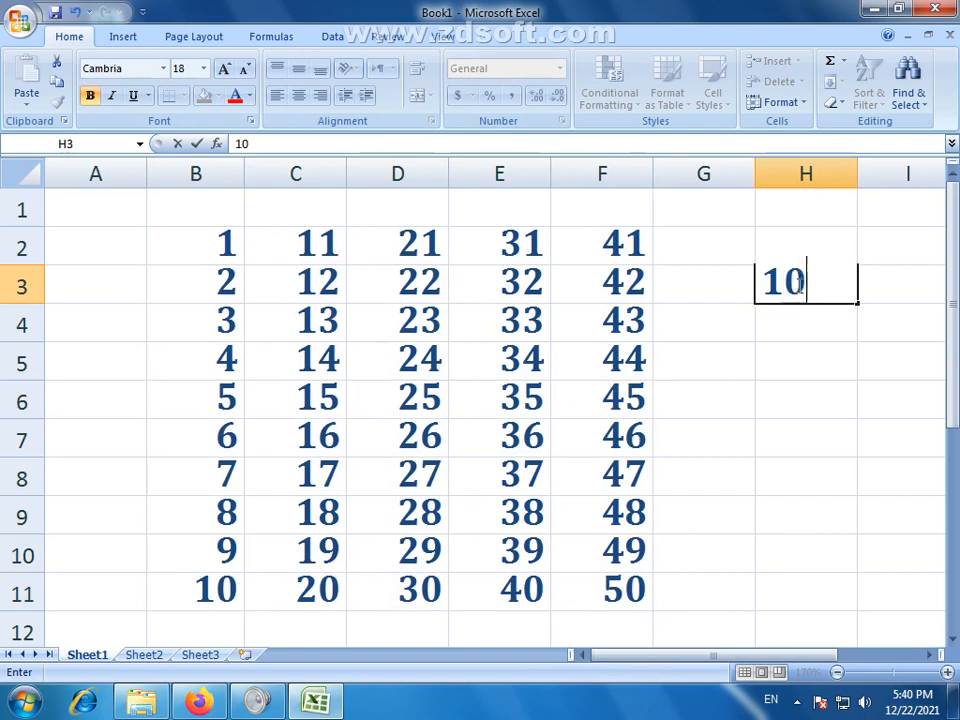
key("Return")
type("20")
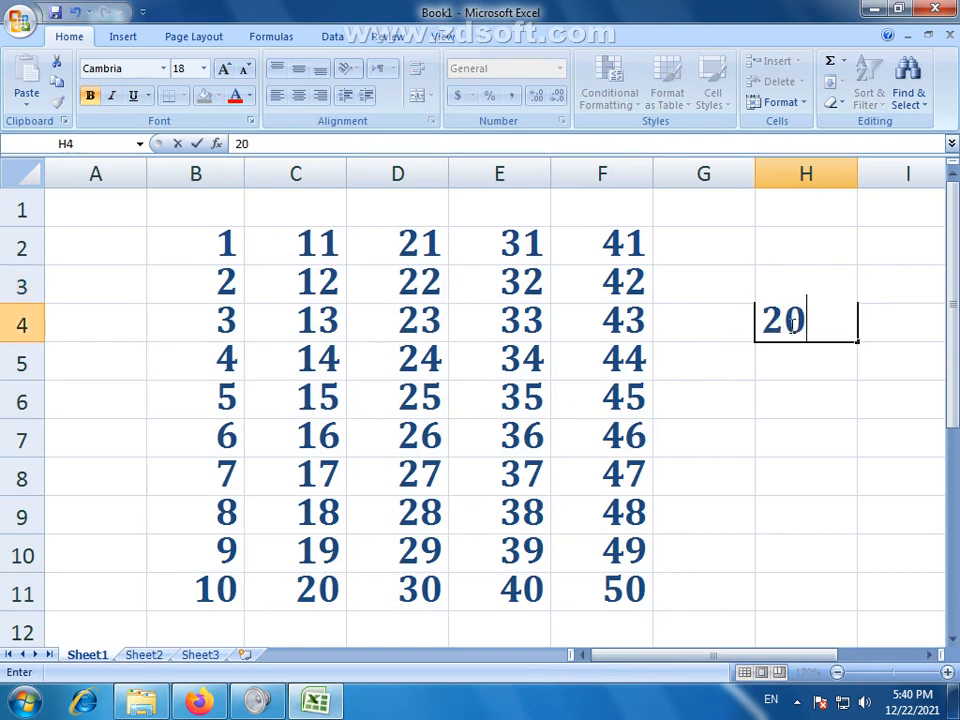
key("Return")
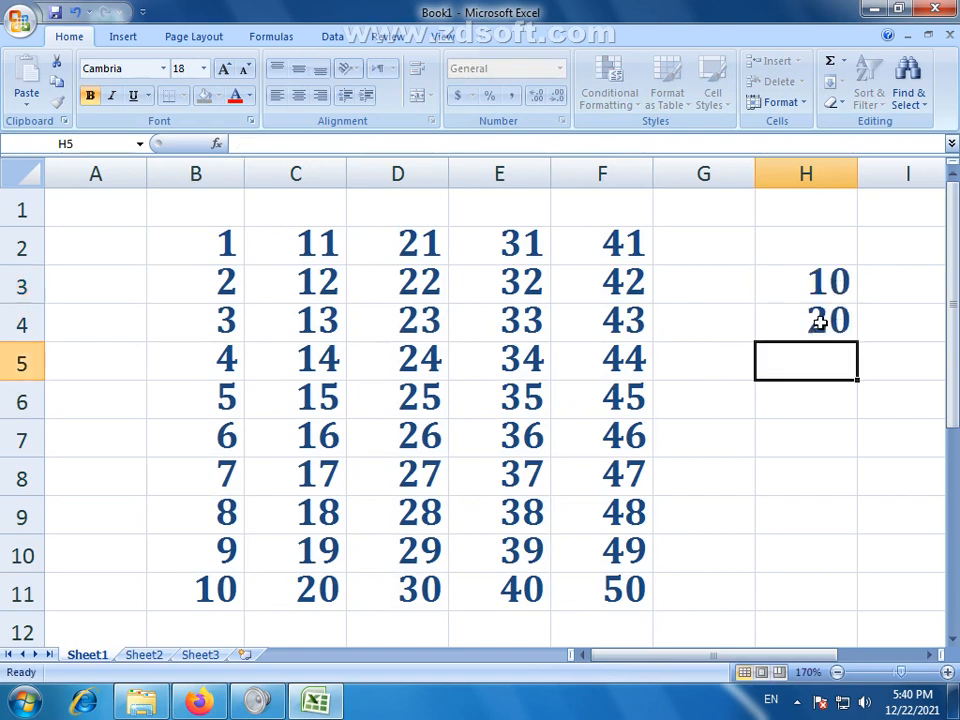
left_click_drag(820, 283, 857, 536)
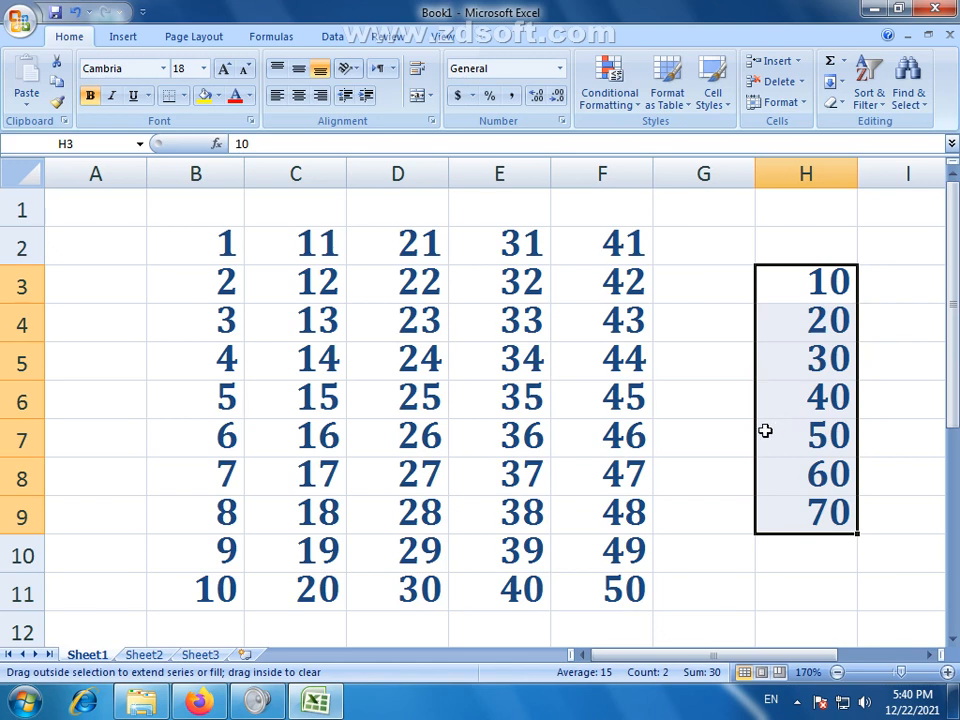
left_click_drag(803, 288, 795, 289)
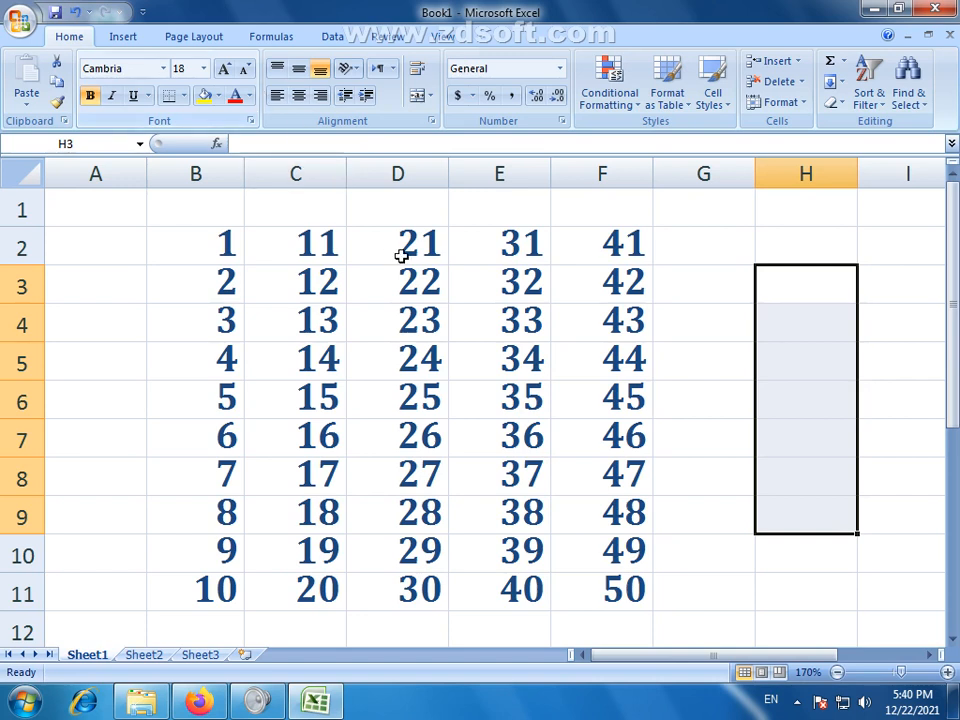
Set the font size of the numbers in B2:F11 to 16.
left_click(215, 246)
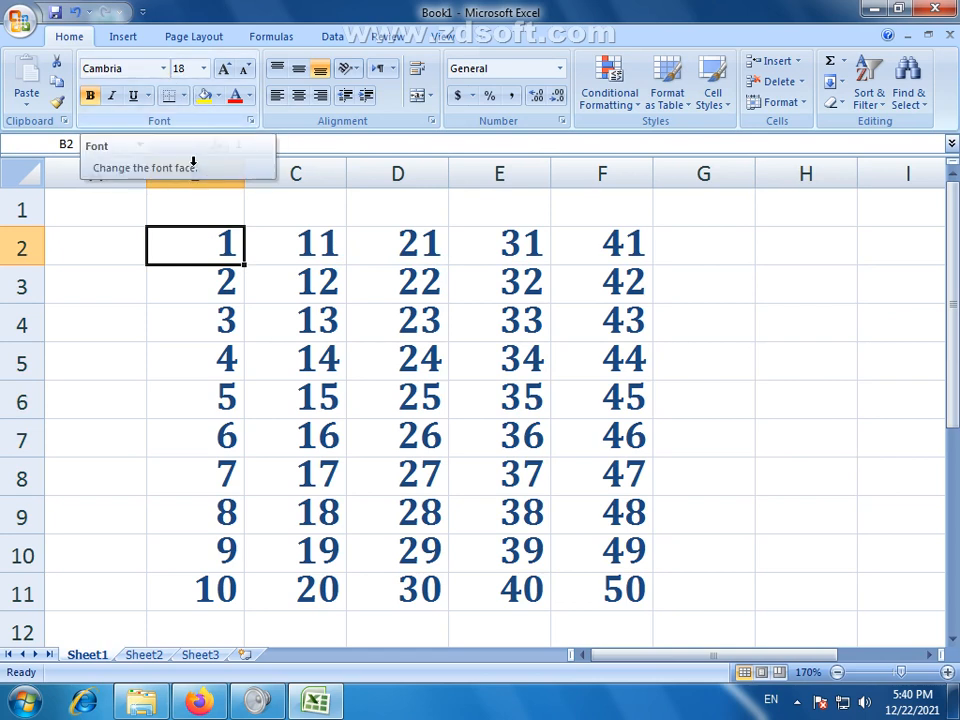
left_click(327, 312)
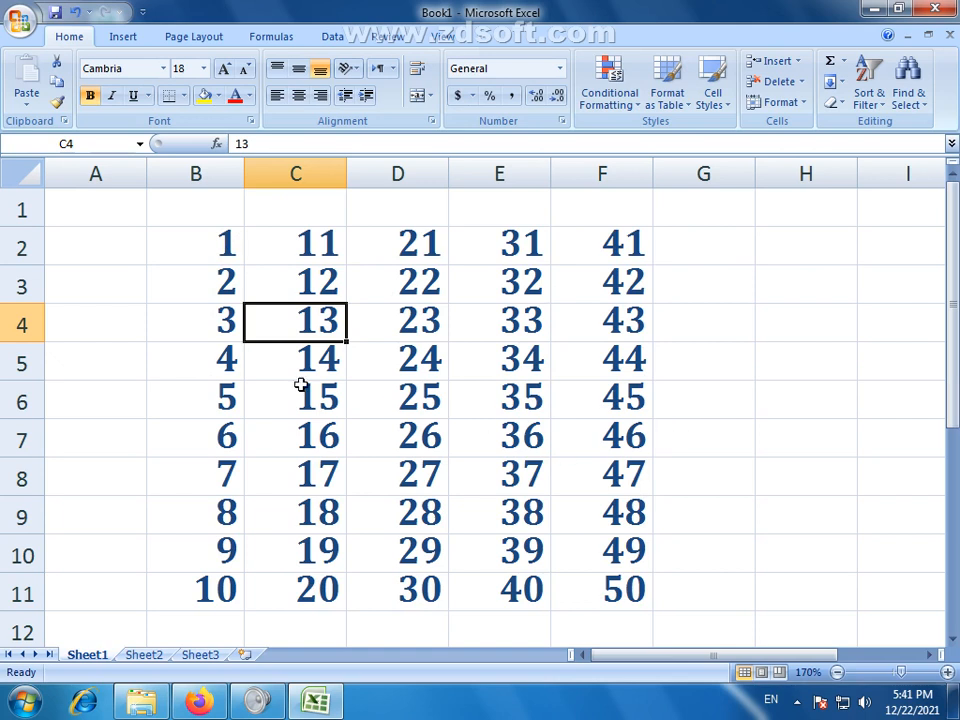
left_click(190, 243)
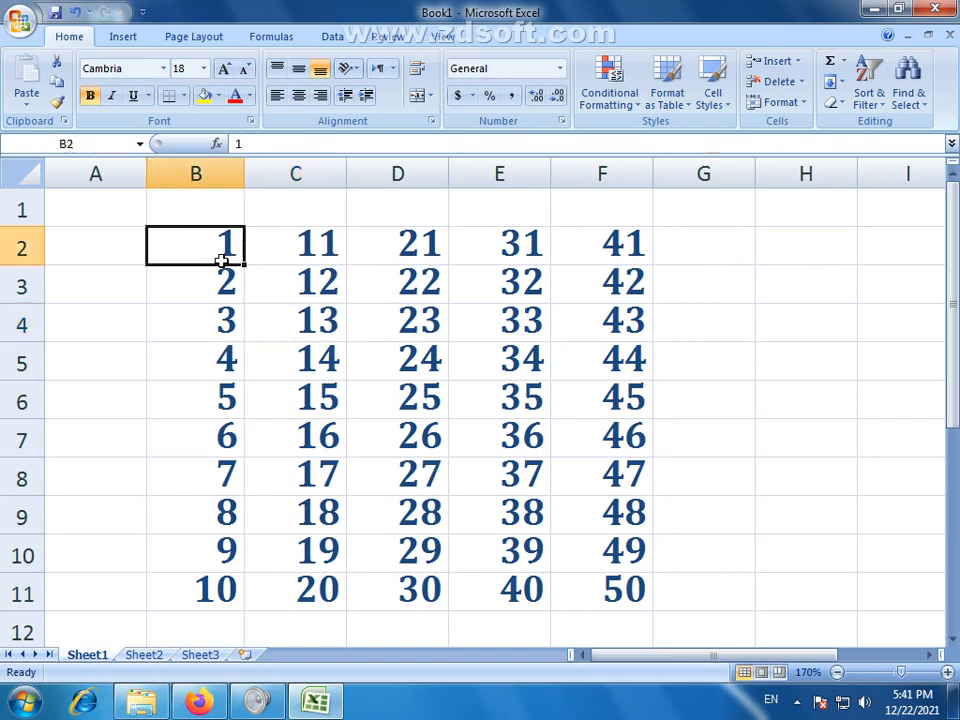
mouse_move(221, 259)
left_mouse_down()
mouse_move(429, 476)
mouse_move(587, 570)
mouse_move(605, 600)
left_mouse_up()
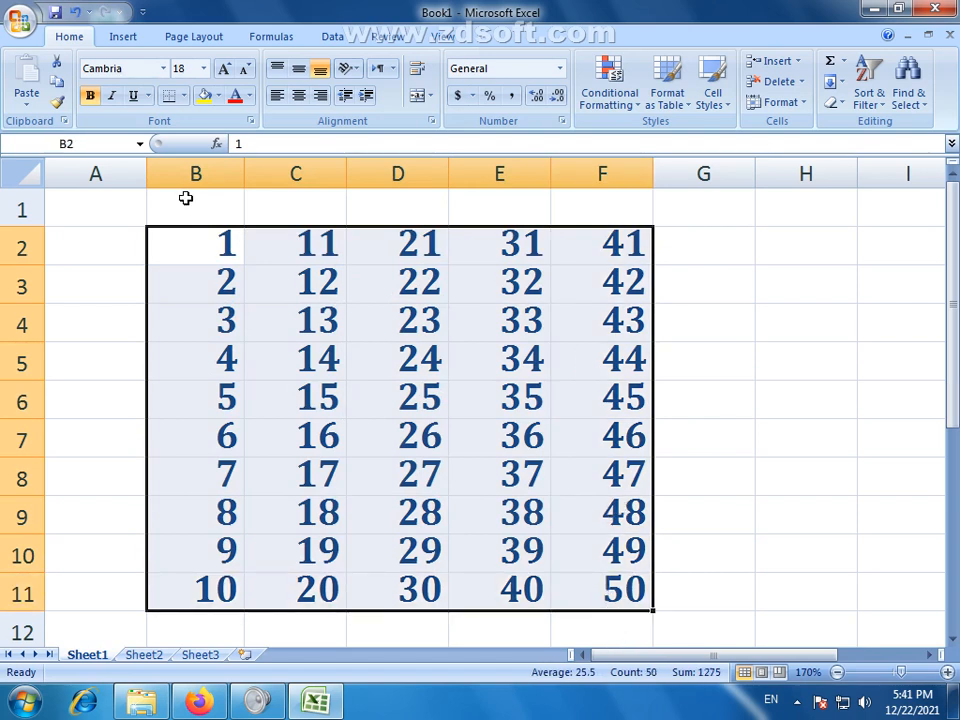
left_click(203, 69)
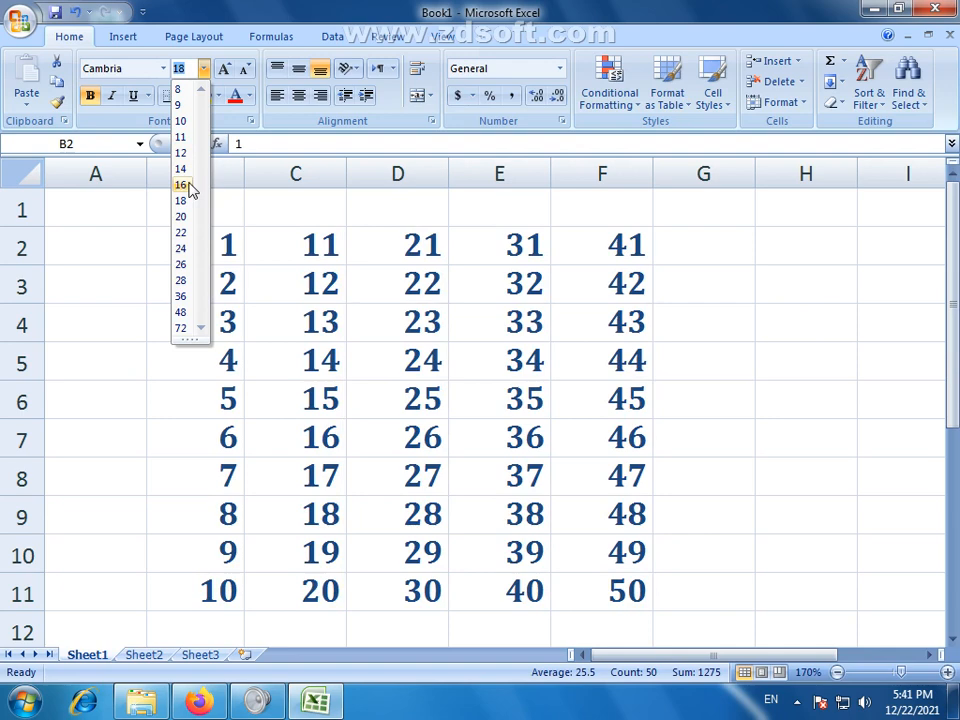
left_click(189, 185)
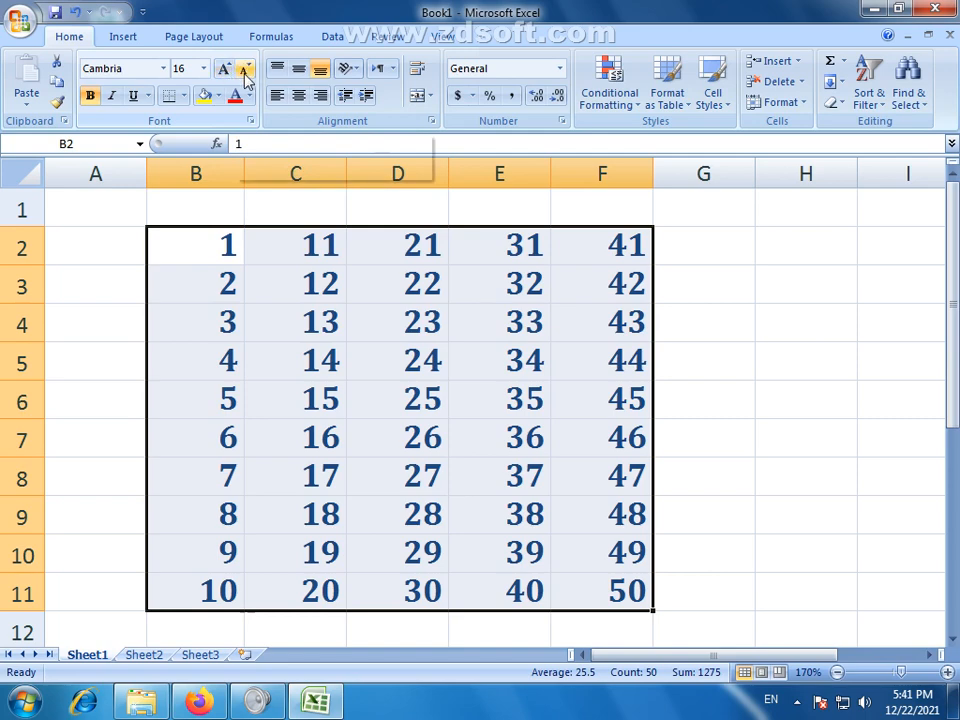
Shrink the font of B2:F11 stepwise to 11, enlarge it to 22, and bring it back to 16.
left_click(246, 72)
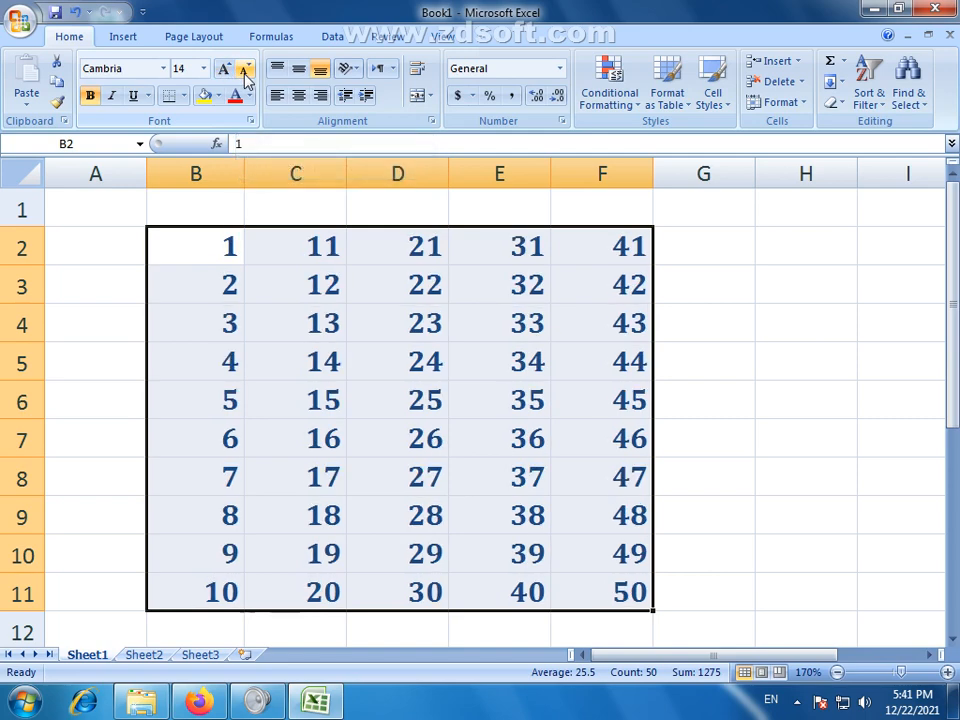
left_click(246, 72)
left_click(246, 72)
left_click(225, 69)
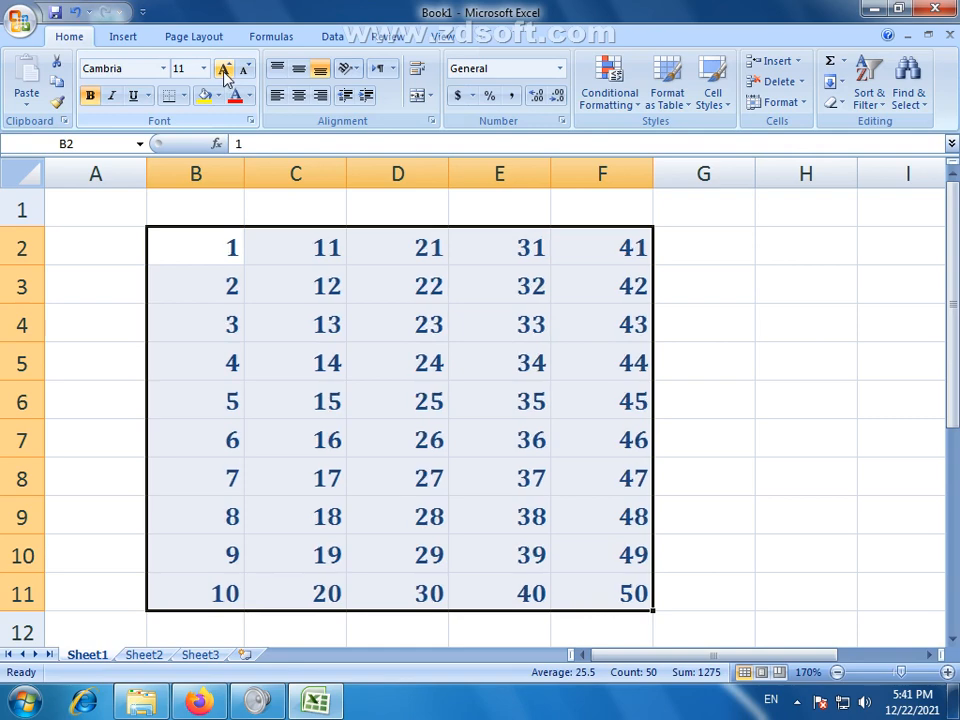
left_click(225, 69)
left_click(225, 69)
left_click(225, 69)
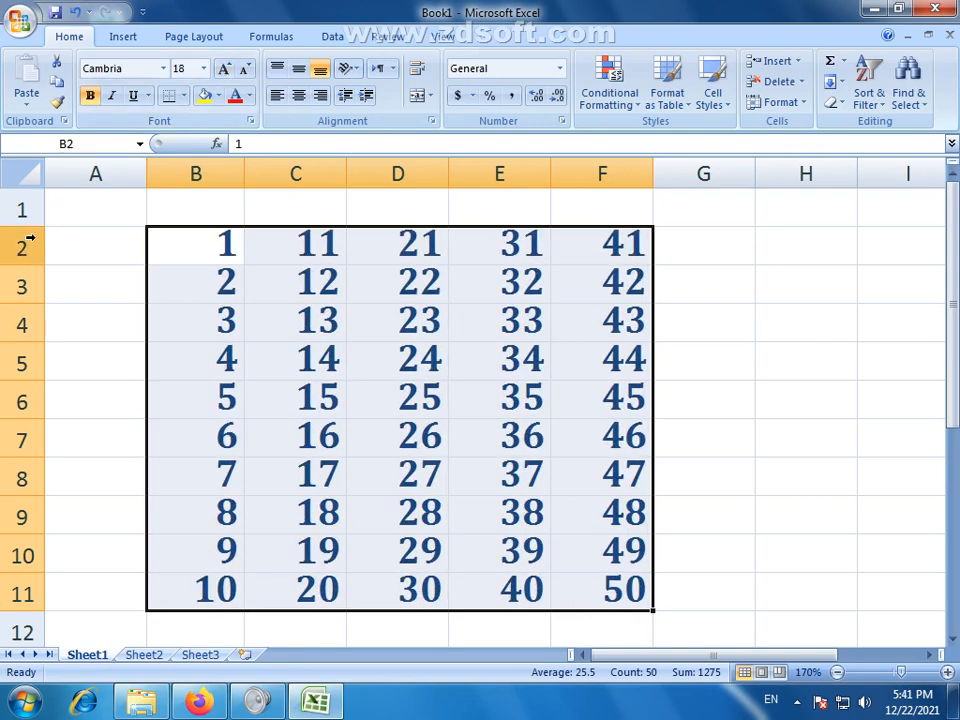
left_click(225, 69)
left_click(225, 69)
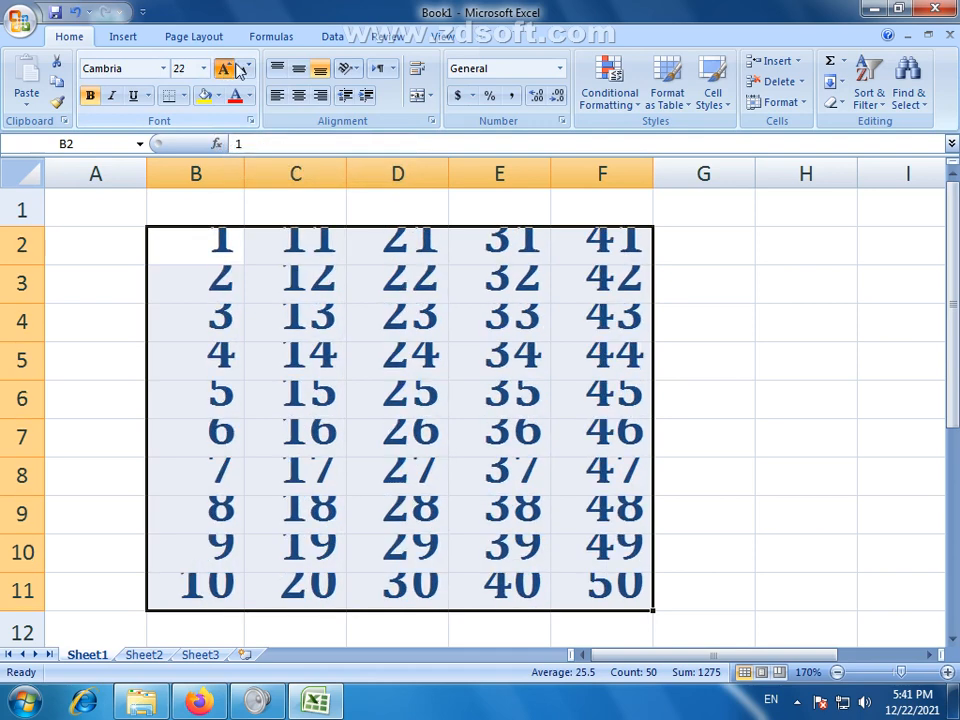
left_click(238, 70)
left_click(243, 70)
left_click(243, 70)
left_click(245, 71)
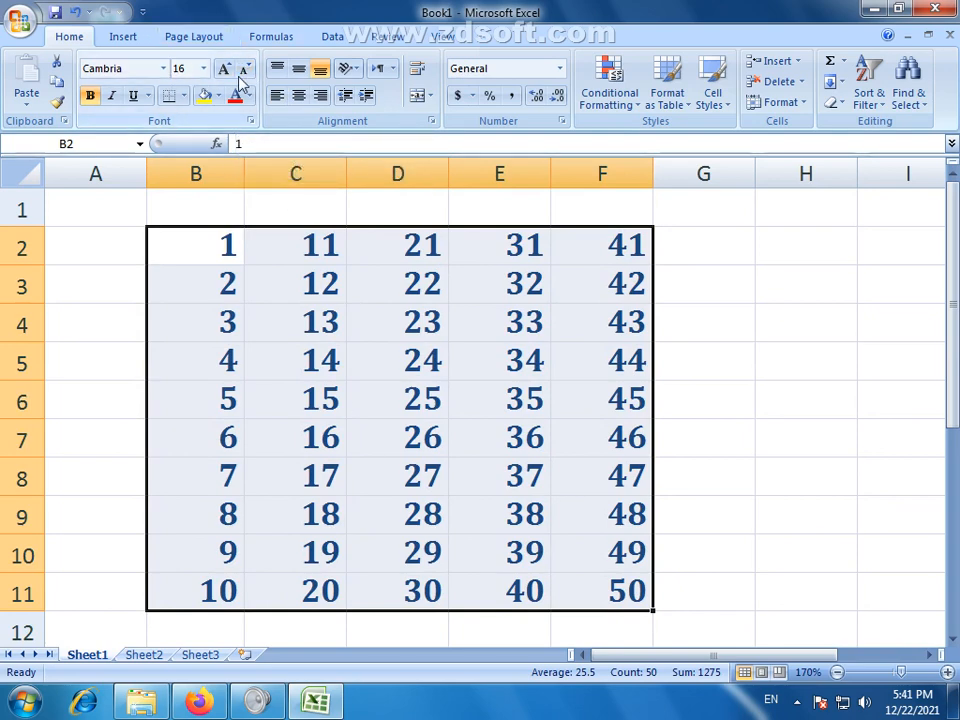
Preview other fonts on the numbers in B2:F11 and choose Cambria.
left_click(164, 70)
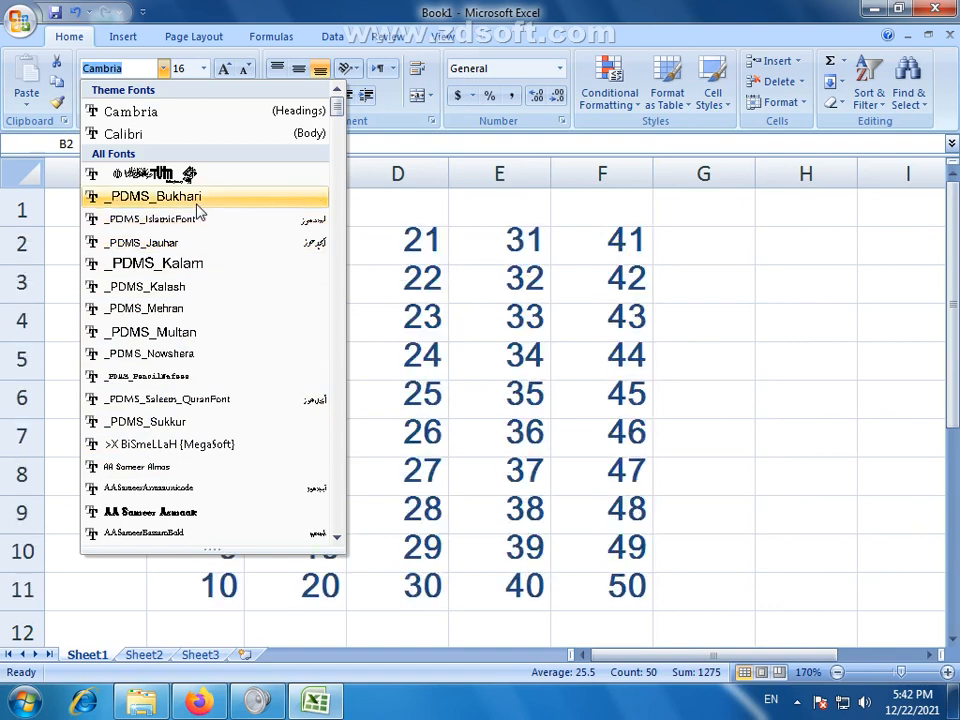
left_click(172, 115)
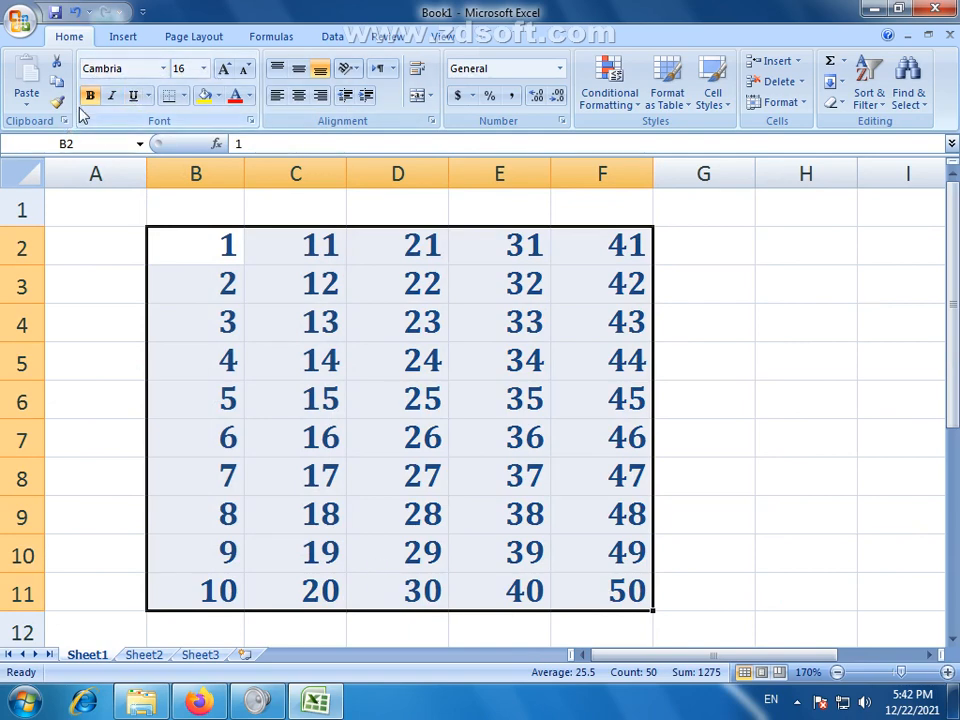
left_click(236, 289)
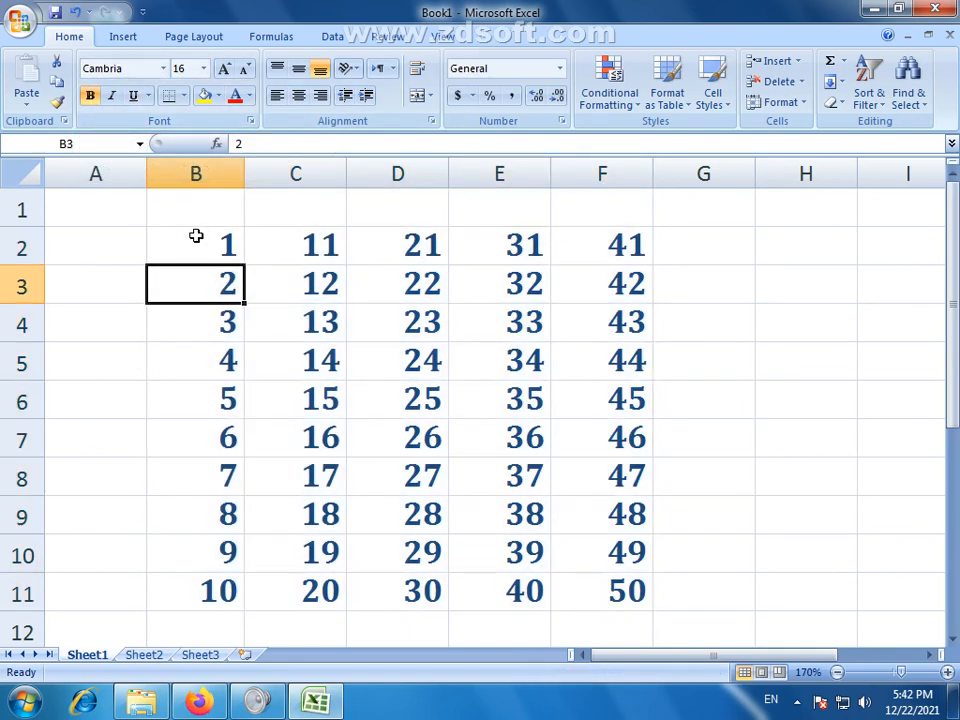
Remove bold from the numbers in B2:F11 and apply it again to the same range.
left_click_drag(195, 238, 578, 579)
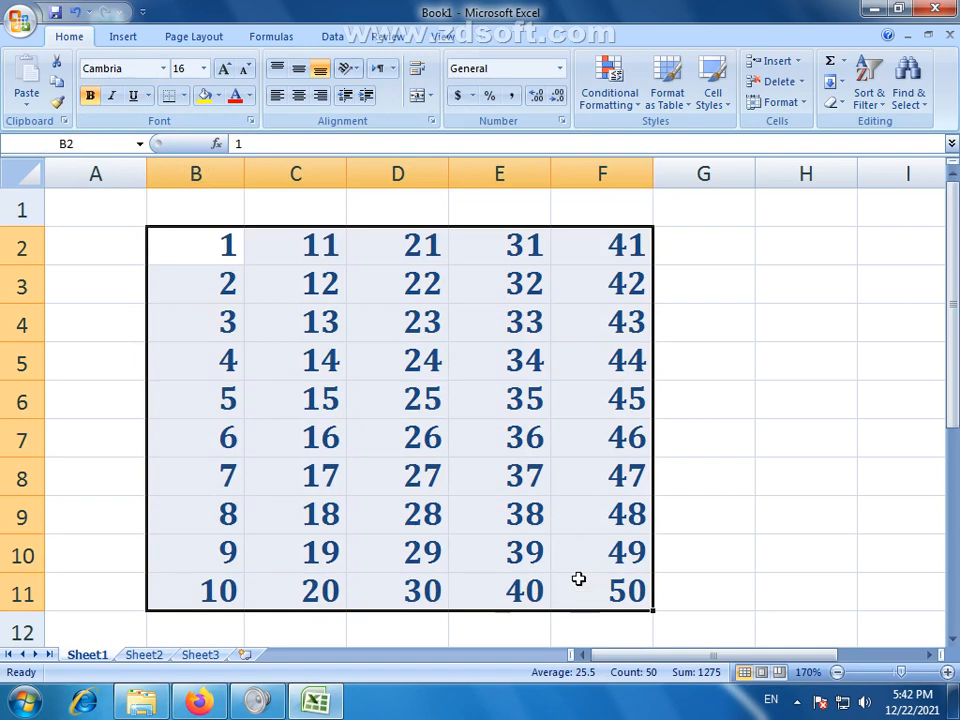
left_click(91, 96)
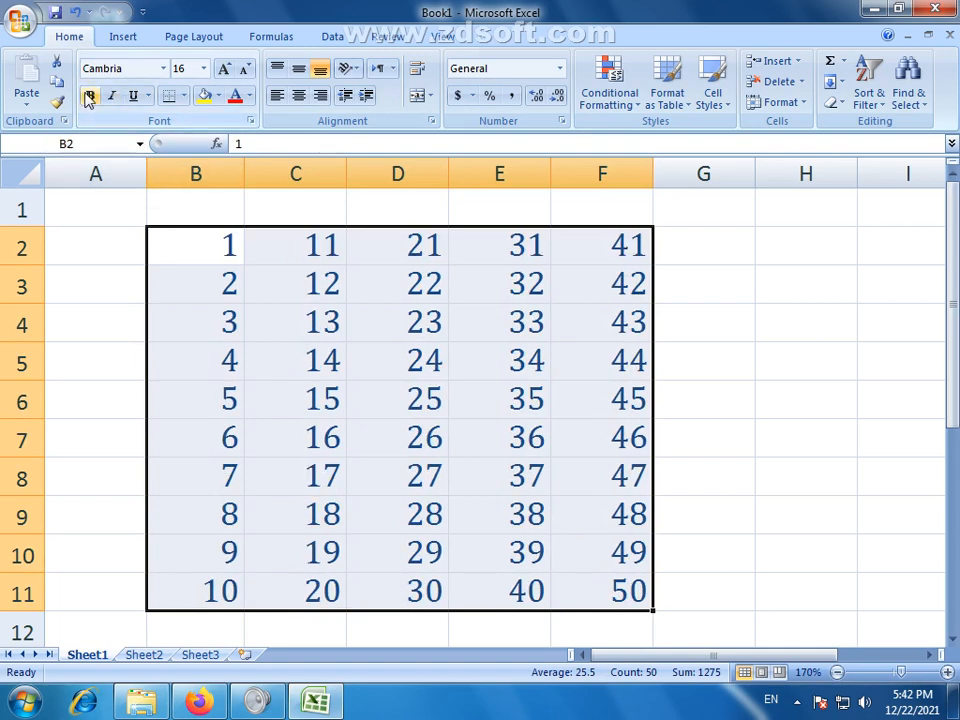
left_click(370, 371)
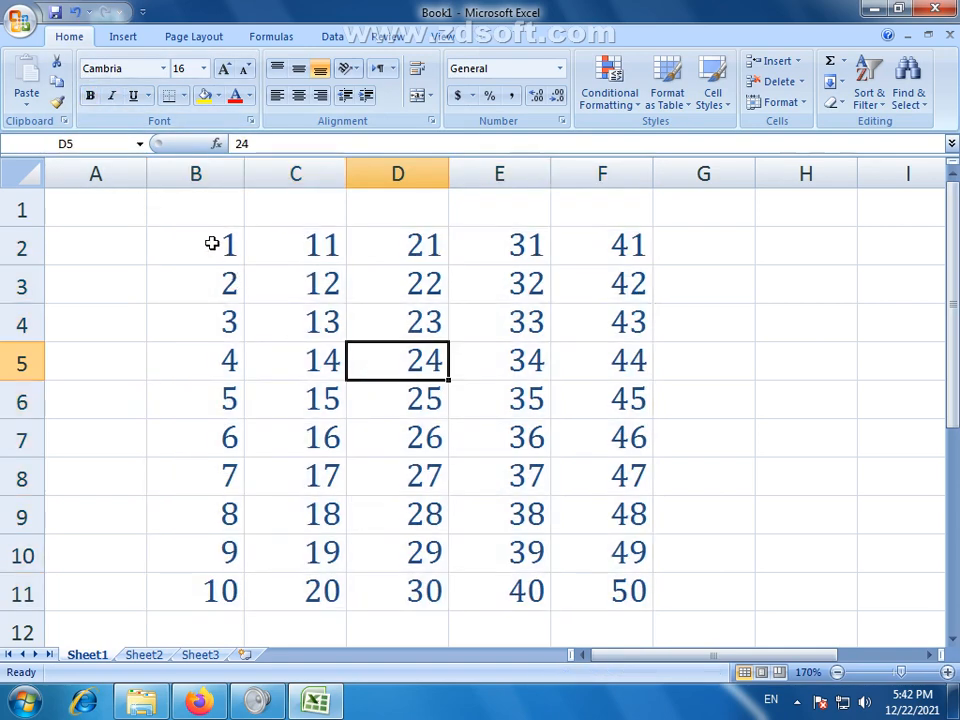
left_click_drag(212, 242, 597, 588)
left_click(598, 588)
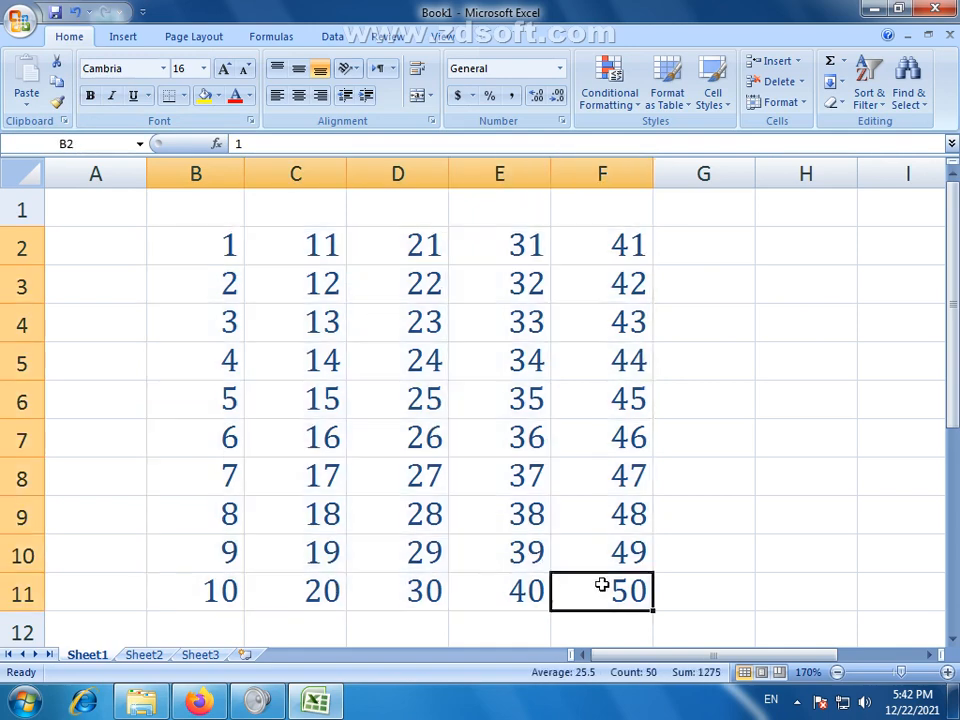
left_click_drag(210, 258, 606, 602)
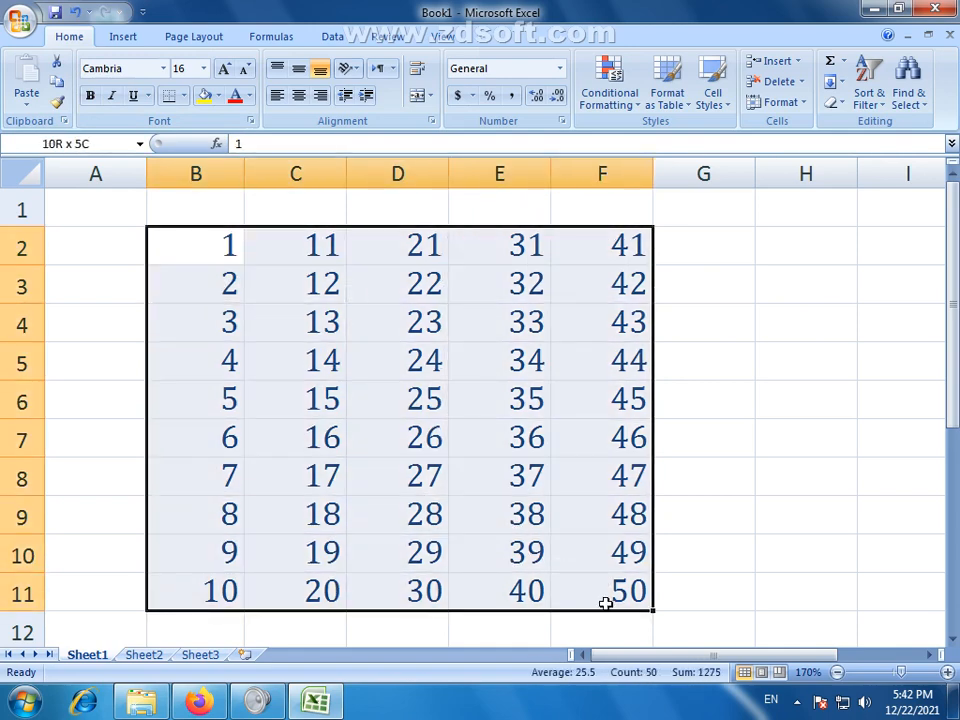
left_click(89, 97)
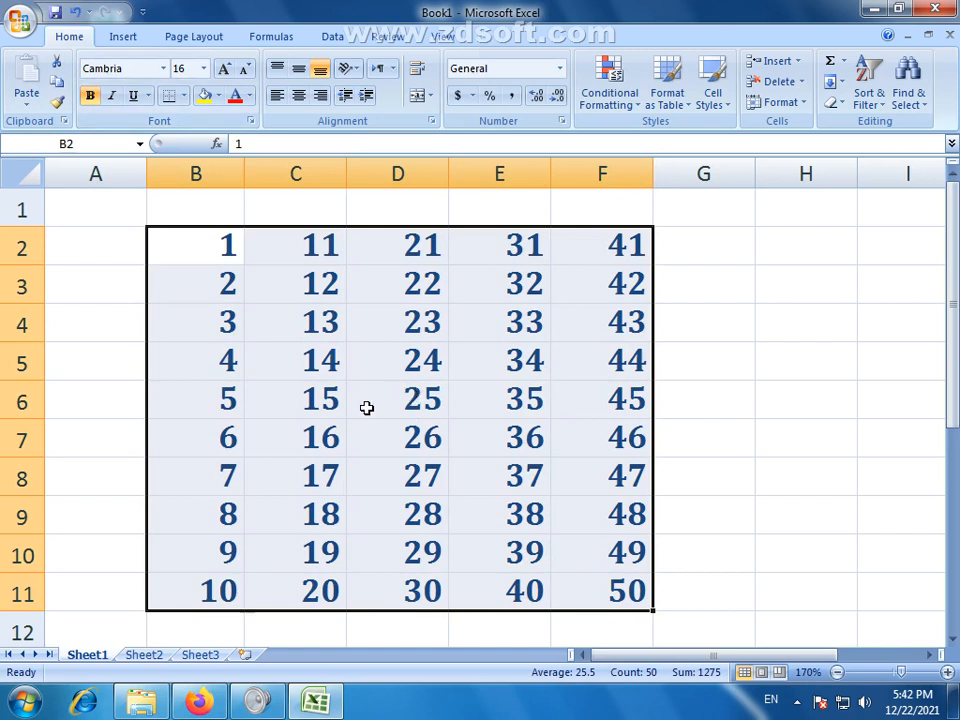
Try italic and underline one after the other on B2:F11, removing each again.
left_click(113, 96)
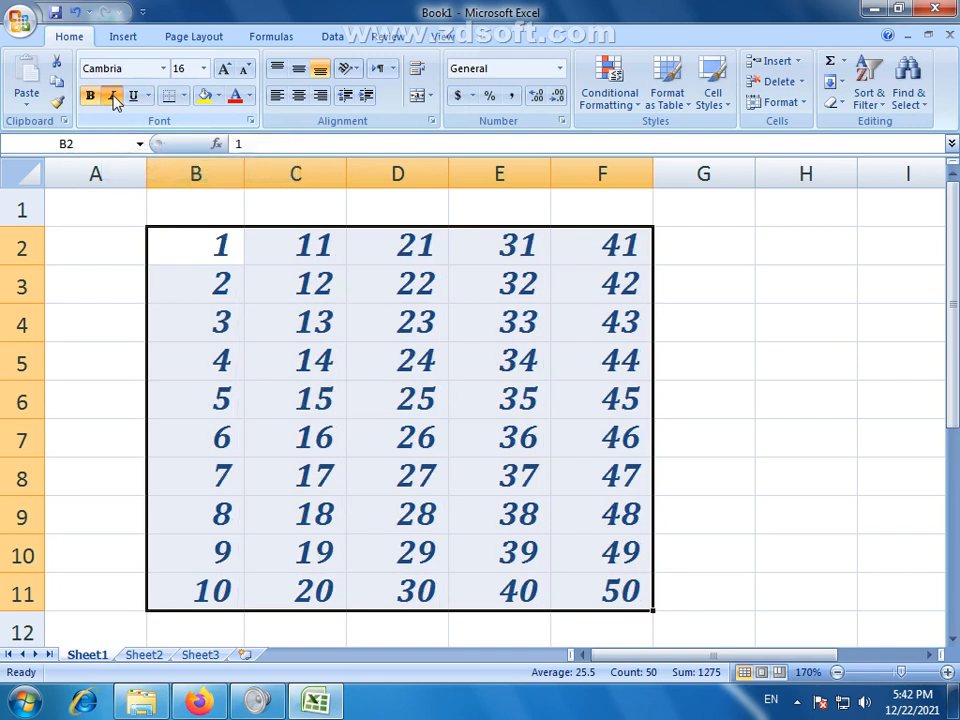
left_click(113, 97)
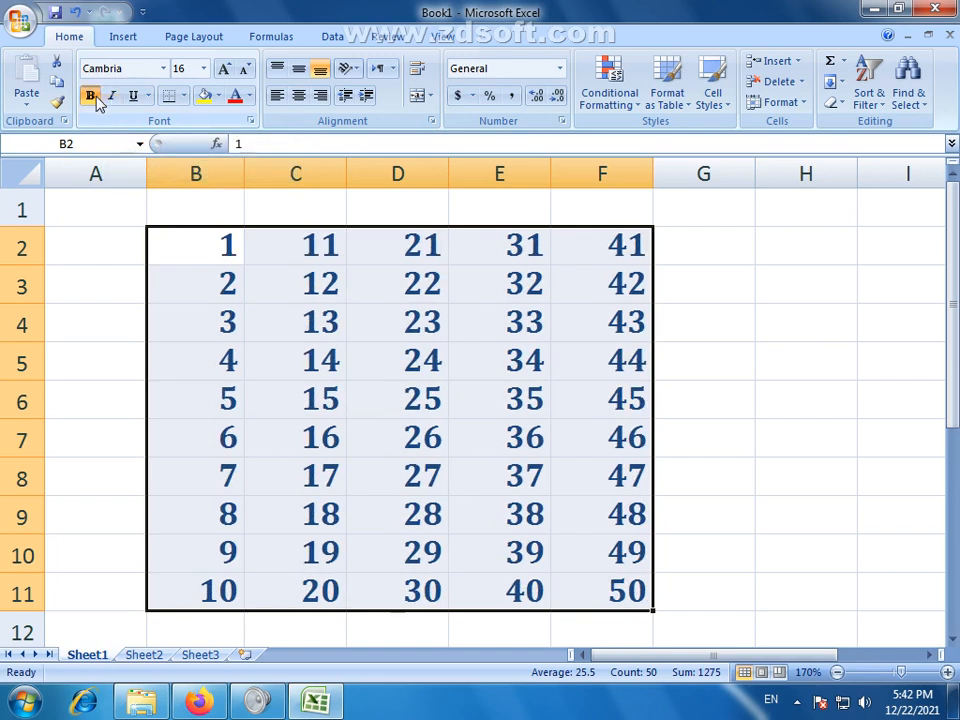
left_click(133, 97)
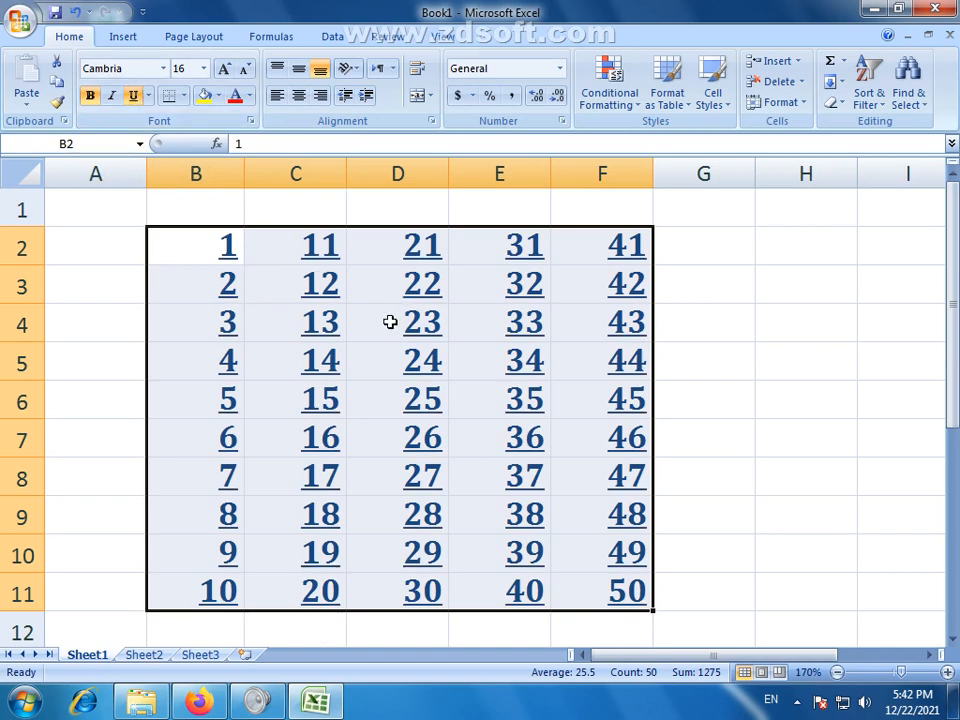
left_click(211, 243)
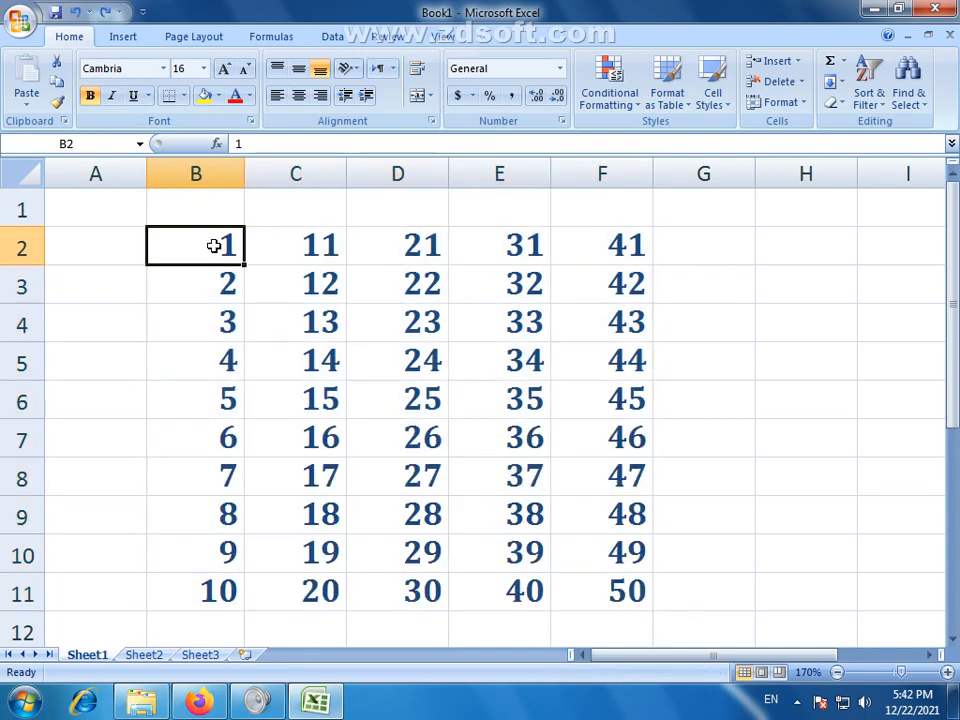
Underline only the first row of numbers, B2:F2.
left_click_drag(210, 246, 617, 251)
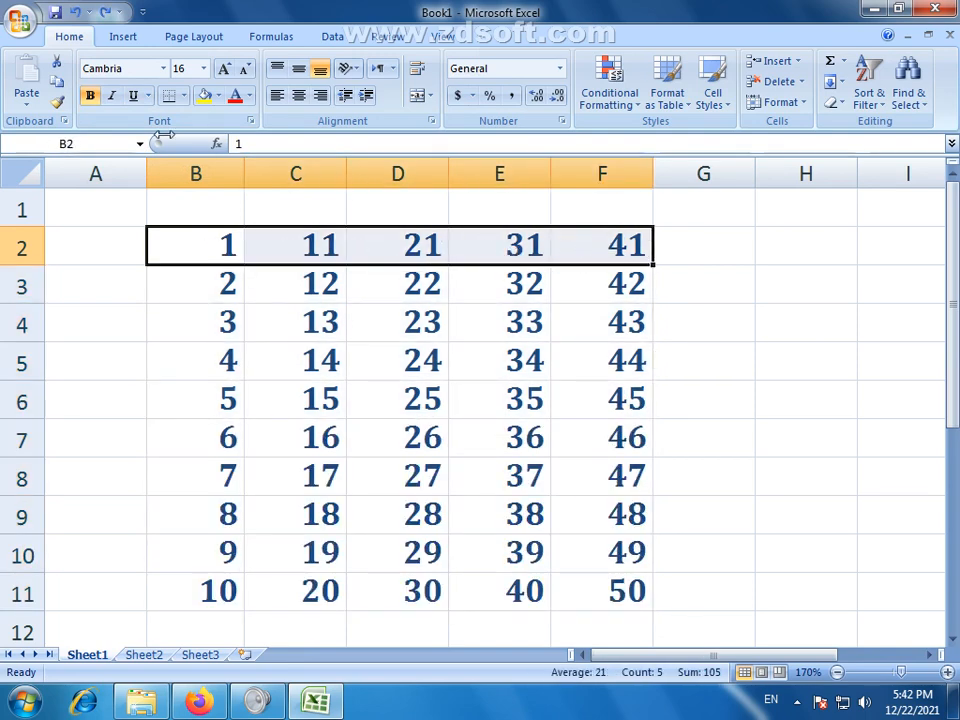
left_click(133, 95)
left_click(400, 380)
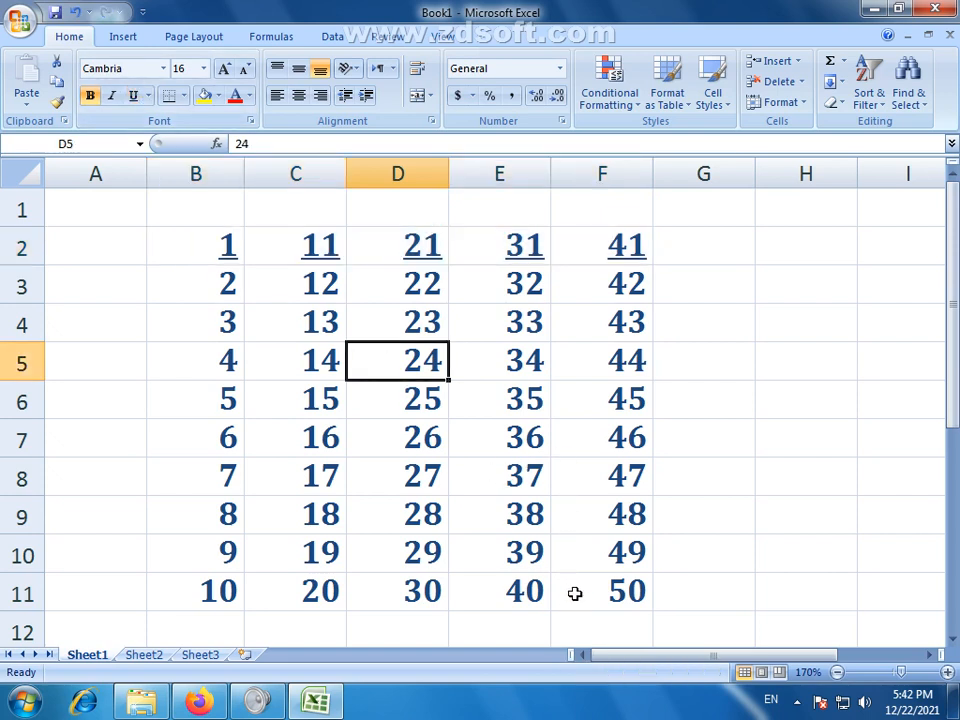
Remove the underline from the first row of numbers, B2:F2.
left_click_drag(608, 244, 221, 259)
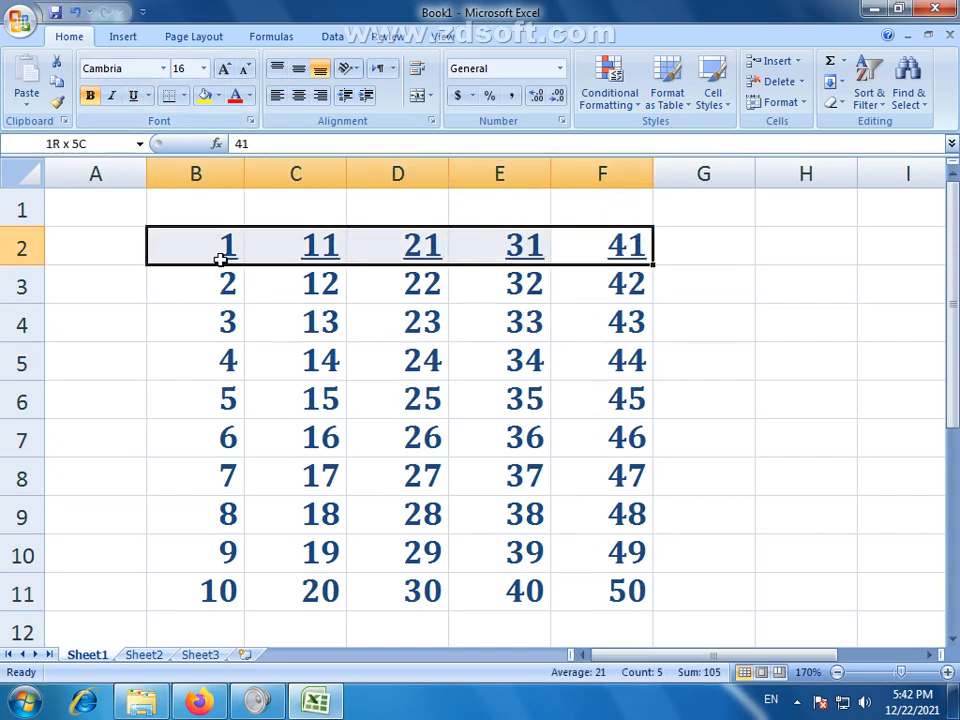
left_click(131, 96)
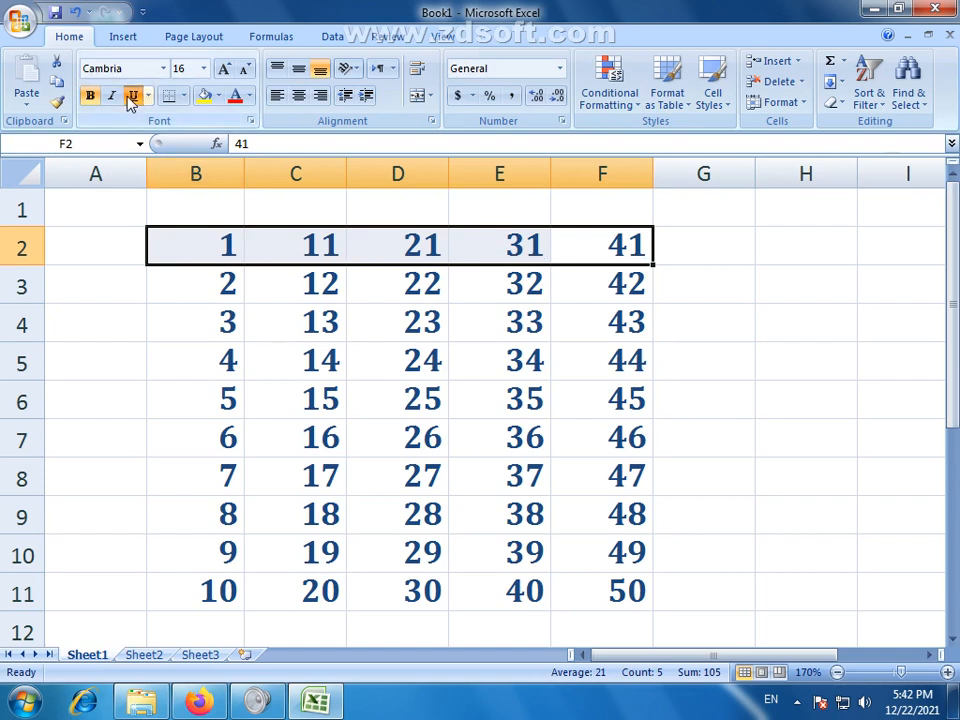
left_click(257, 441)
Look at the underline styles available for the numbers in B2:F11 without applying any.
left_click_drag(210, 244, 630, 606)
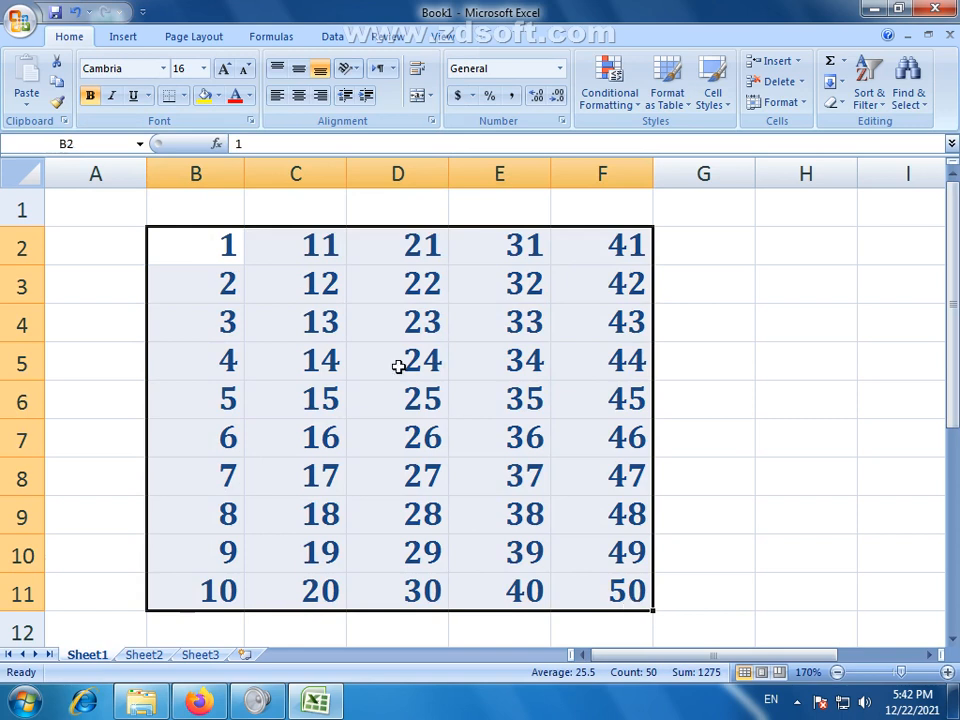
left_click(148, 96)
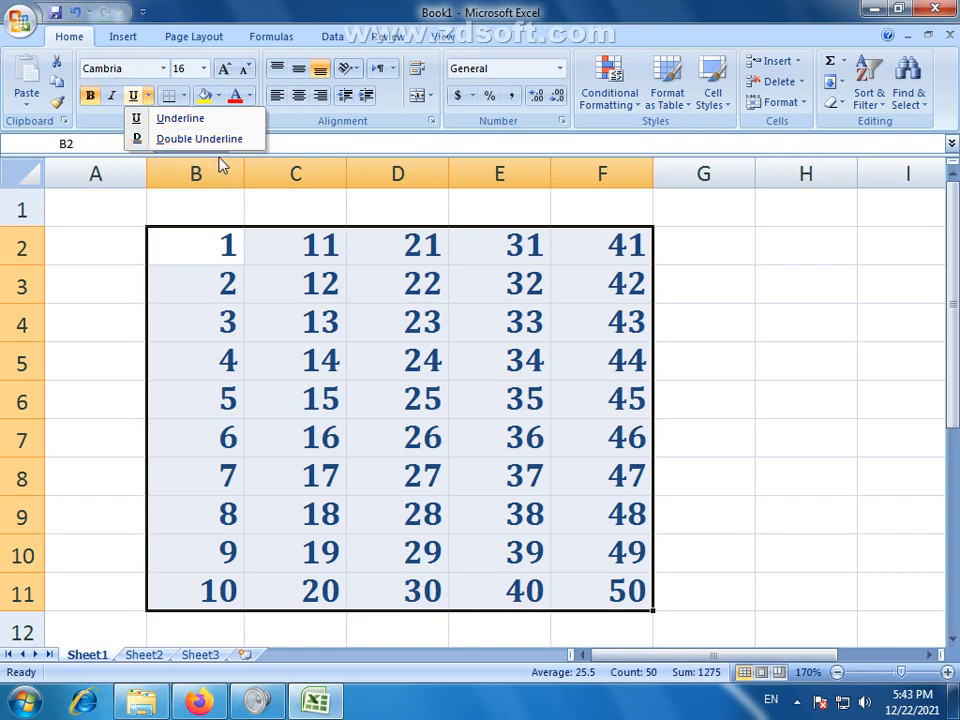
left_click(345, 321)
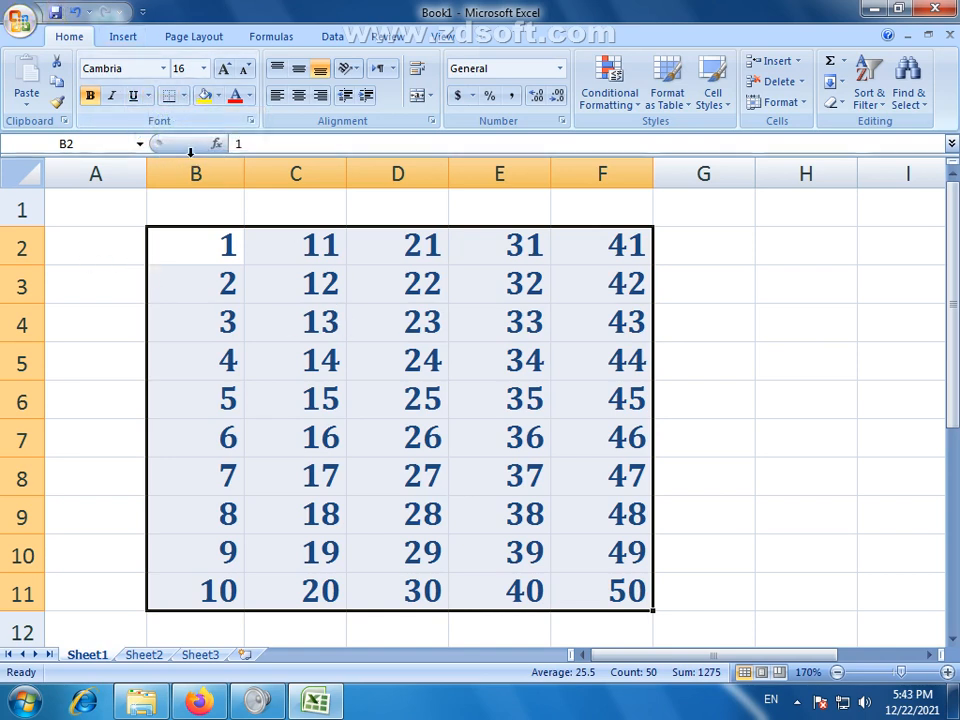
left_click(191, 283)
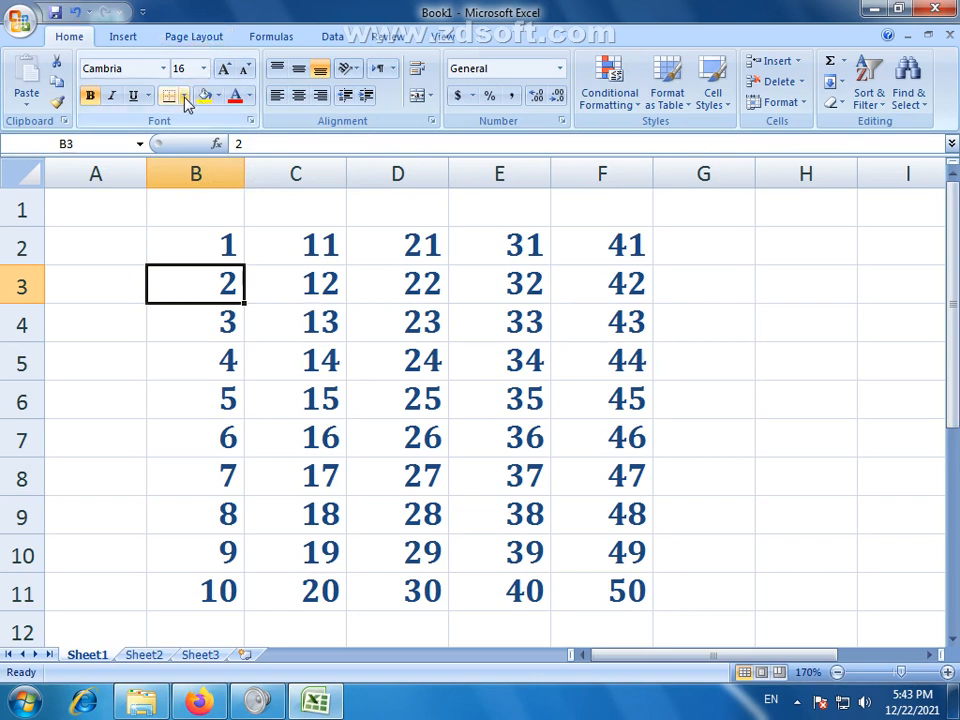
left_click(298, 400)
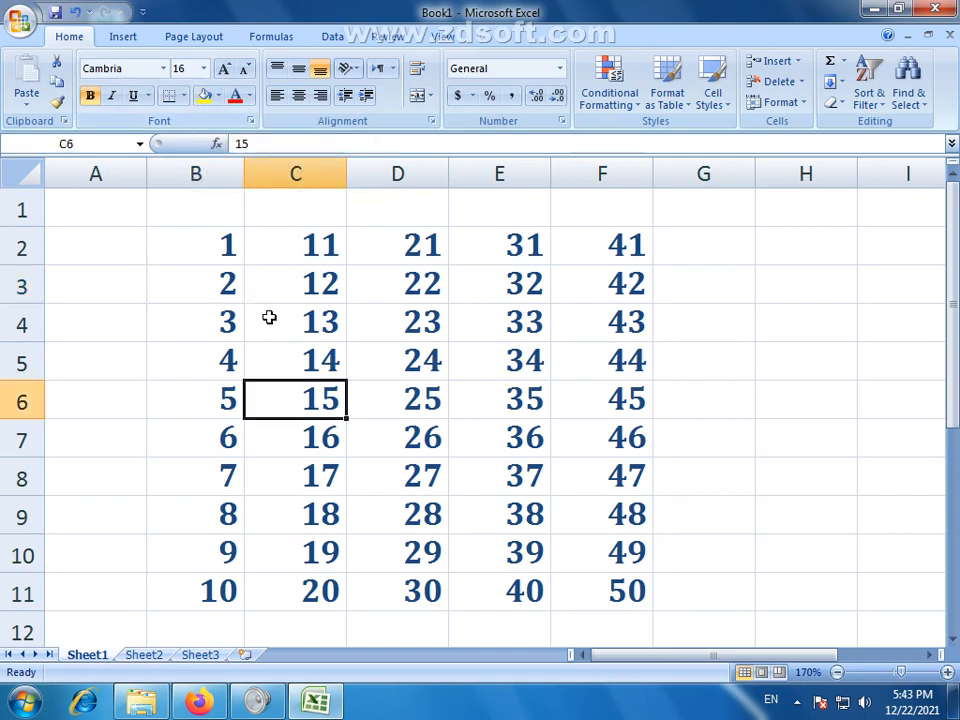
Try red and other font colours on the first row of numbers, B2:F2, and undo the colour changes.
left_click_drag(210, 242, 570, 256)
left_click(500, 358)
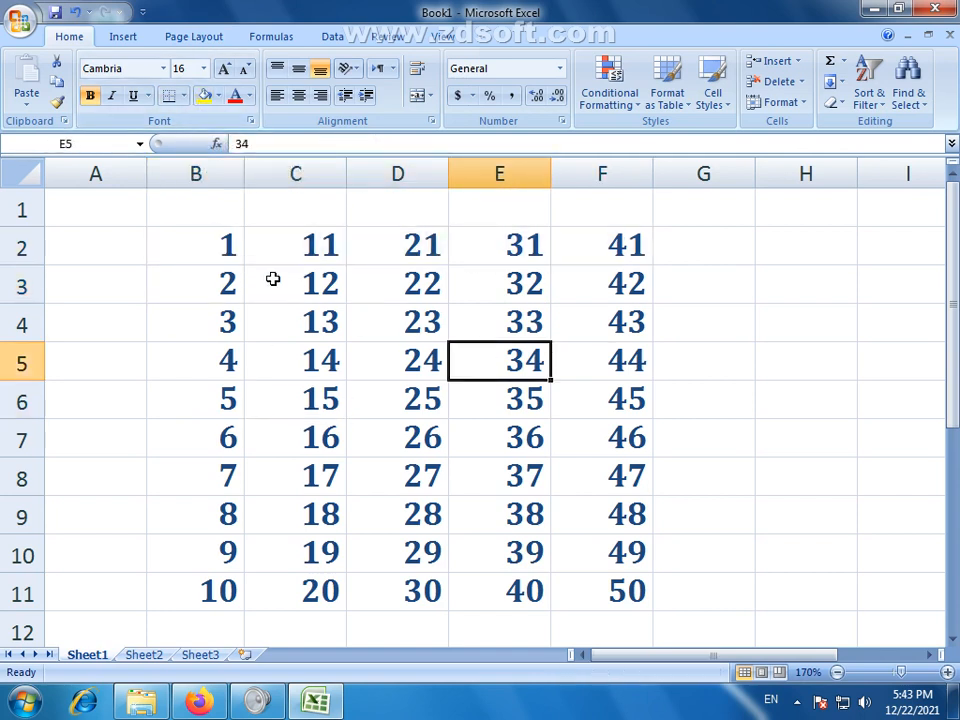
left_click_drag(212, 246, 634, 250)
left_click(236, 96)
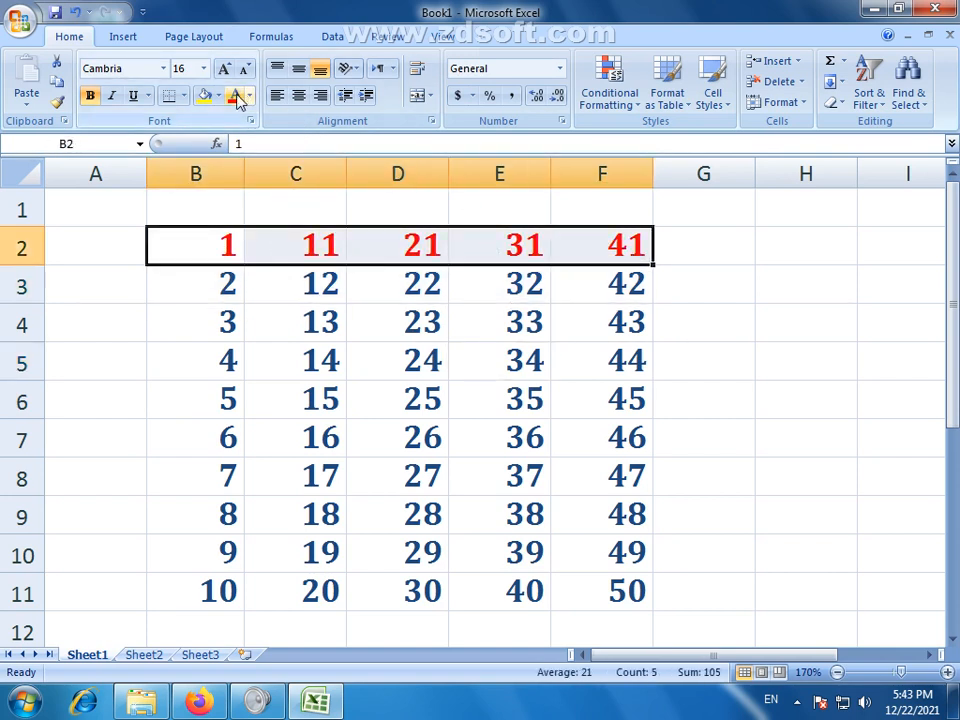
left_click(249, 96)
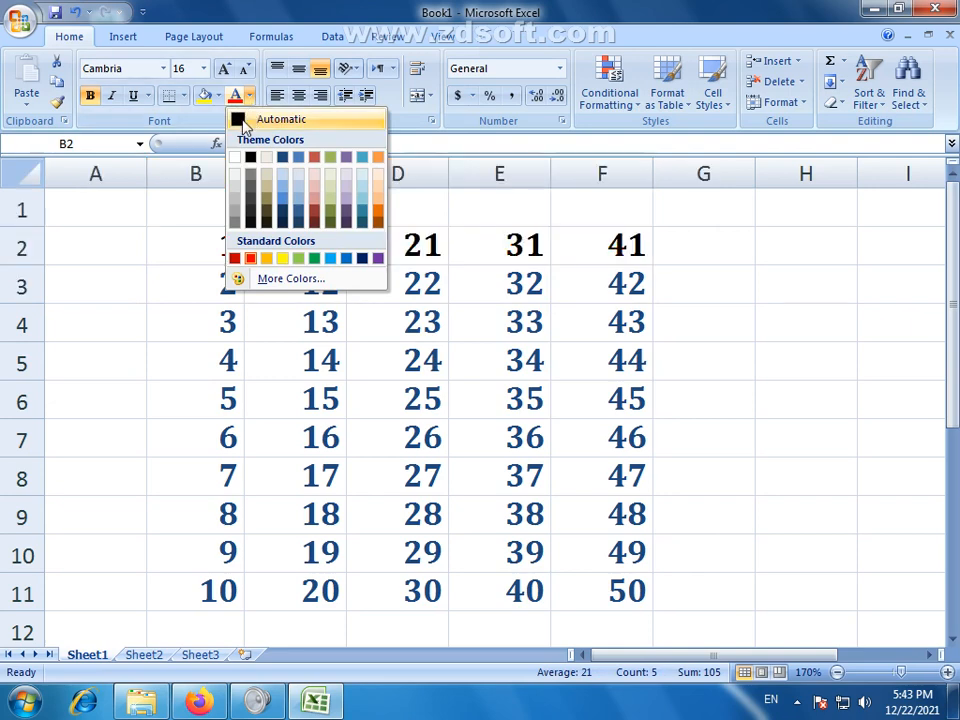
left_click(250, 121)
left_click(238, 100)
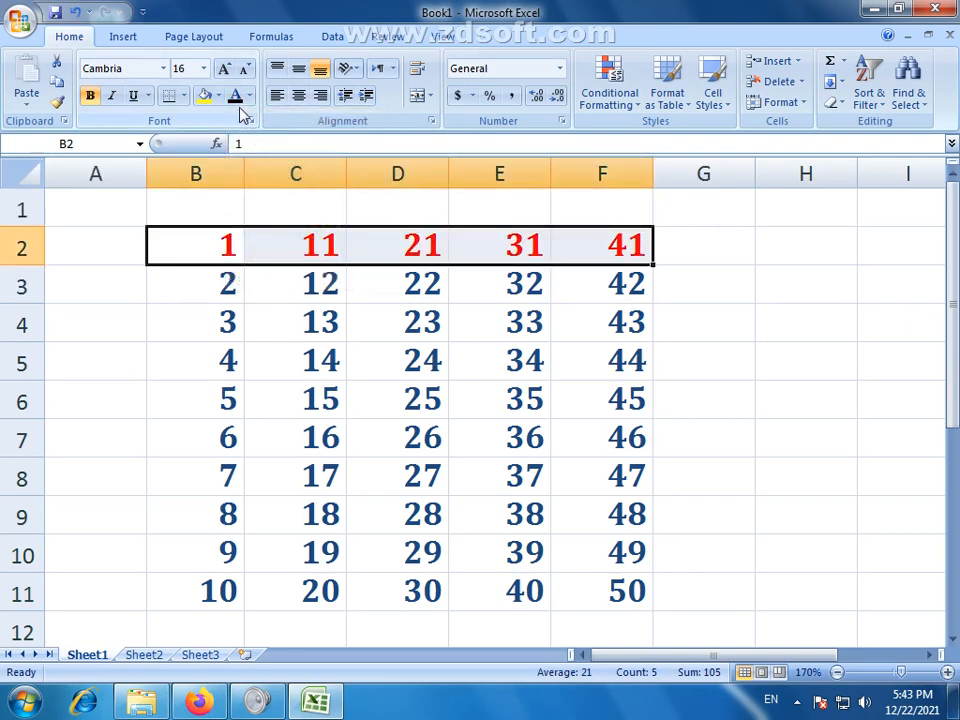
key("ctrl+z")
left_click(372, 354)
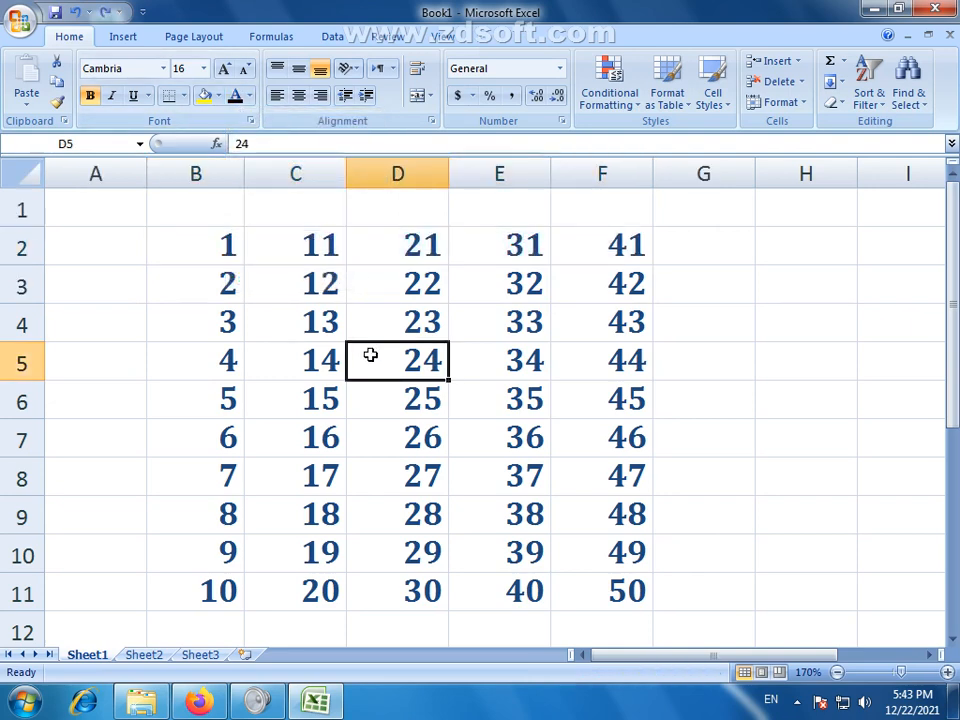
left_click(200, 244)
left_click_drag(200, 244, 606, 591)
left_click(716, 575)
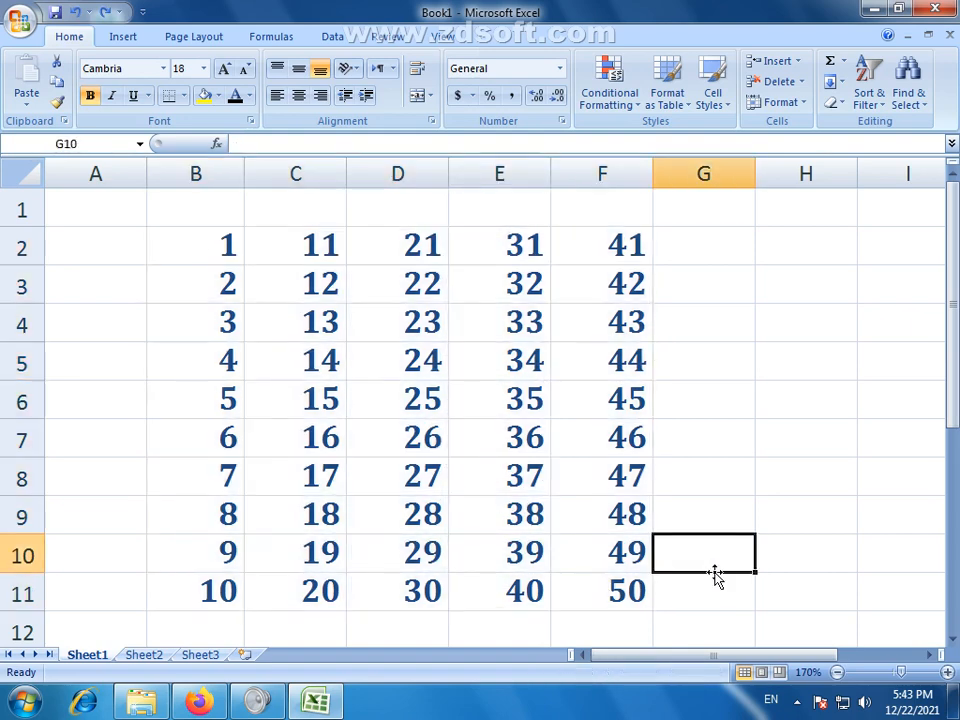
Check how the borderless number table on Sheet1 prints in the print preview, and close the preview.
left_click(837, 672)
left_click(837, 672)
left_click(445, 432)
left_click_drag(176, 227, 512, 549)
left_click(534, 581)
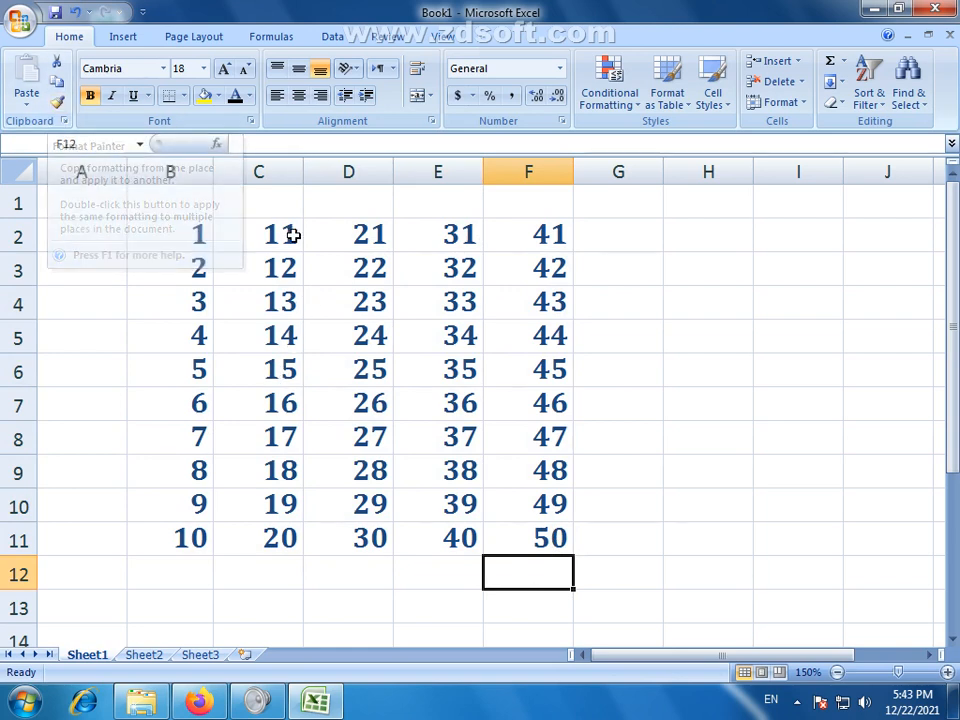
left_click(20, 27)
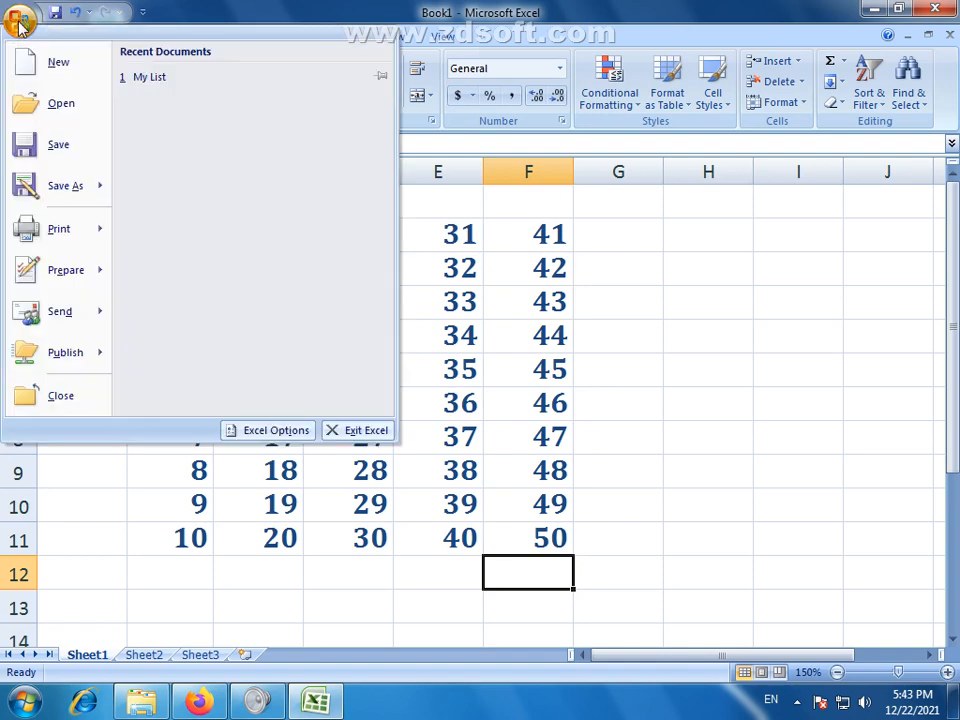
mouse_move(63, 238)
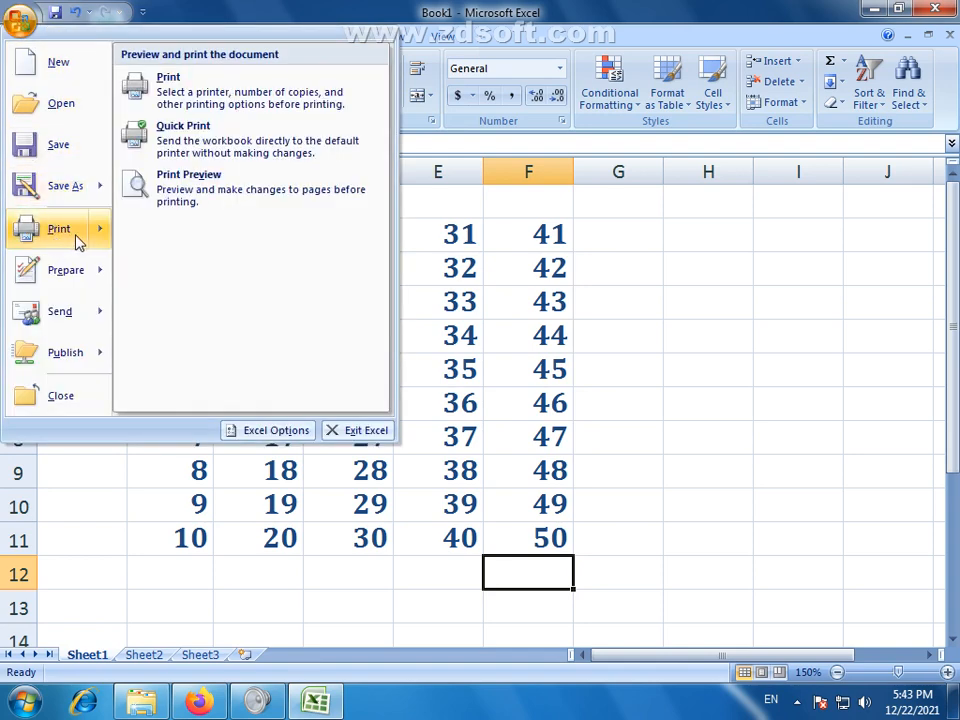
left_click(178, 187)
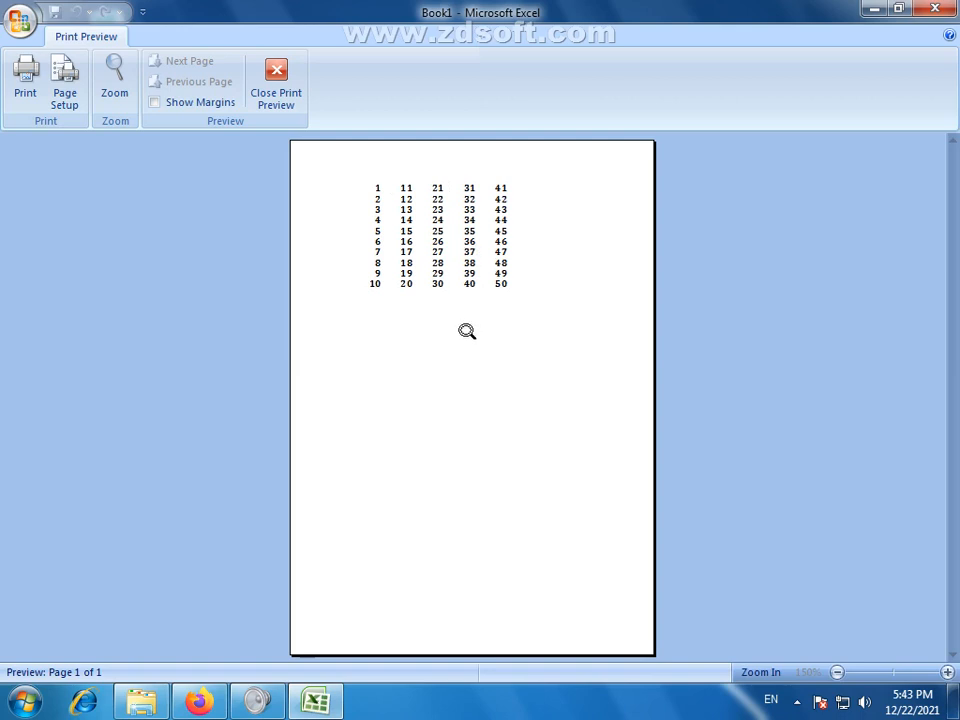
left_click(277, 80)
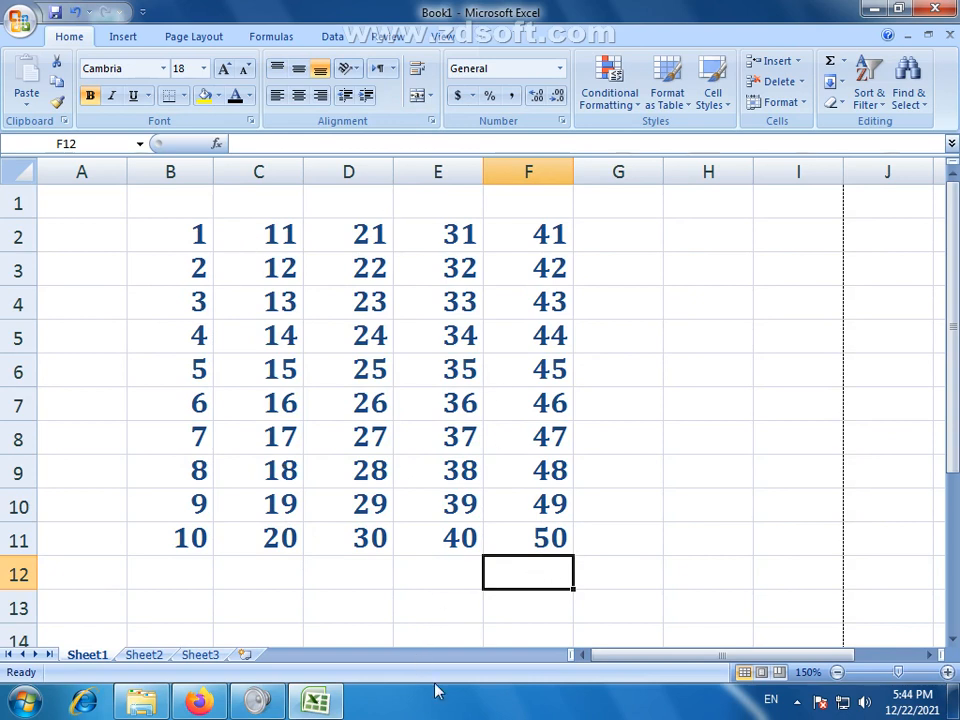
Apply All Borders to the number table B2:F11 and centre its numbers horizontally.
left_click(494, 494)
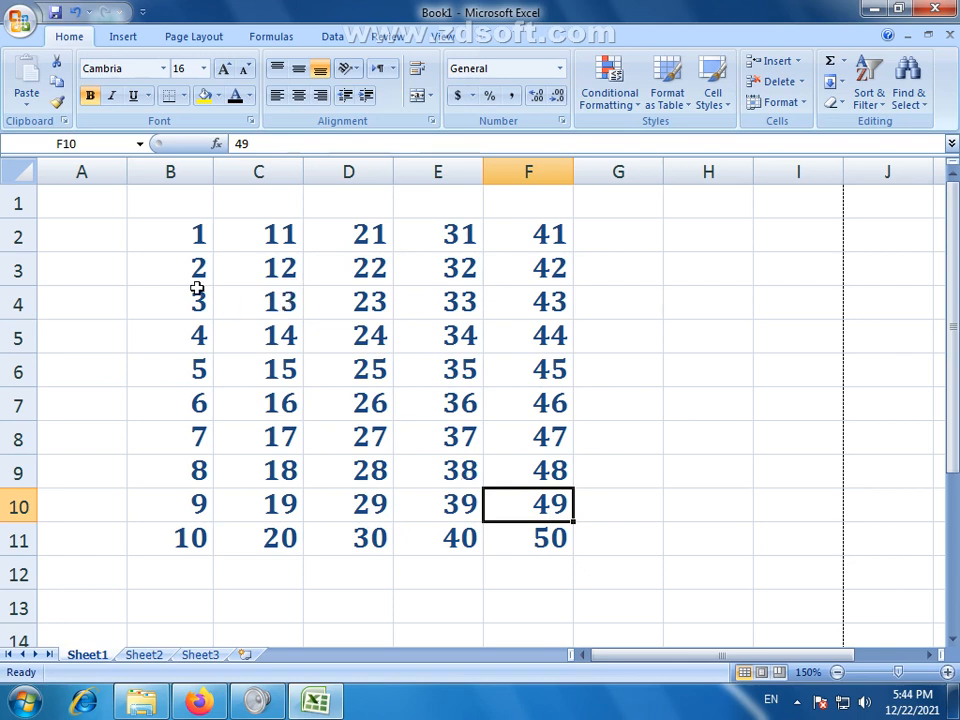
left_click_drag(178, 231, 557, 547)
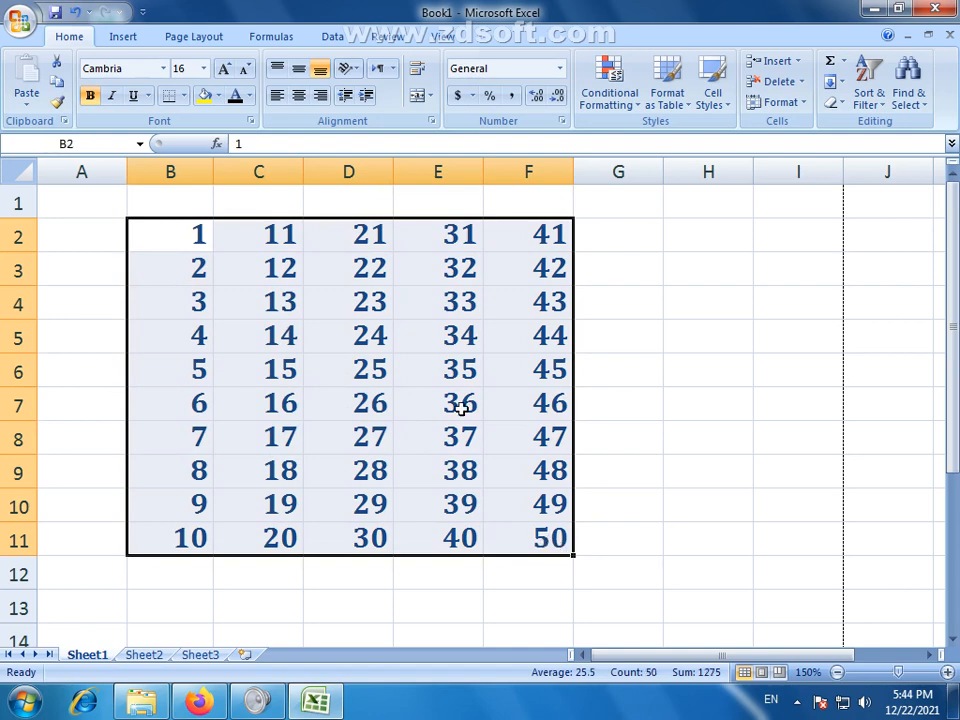
left_click(184, 96)
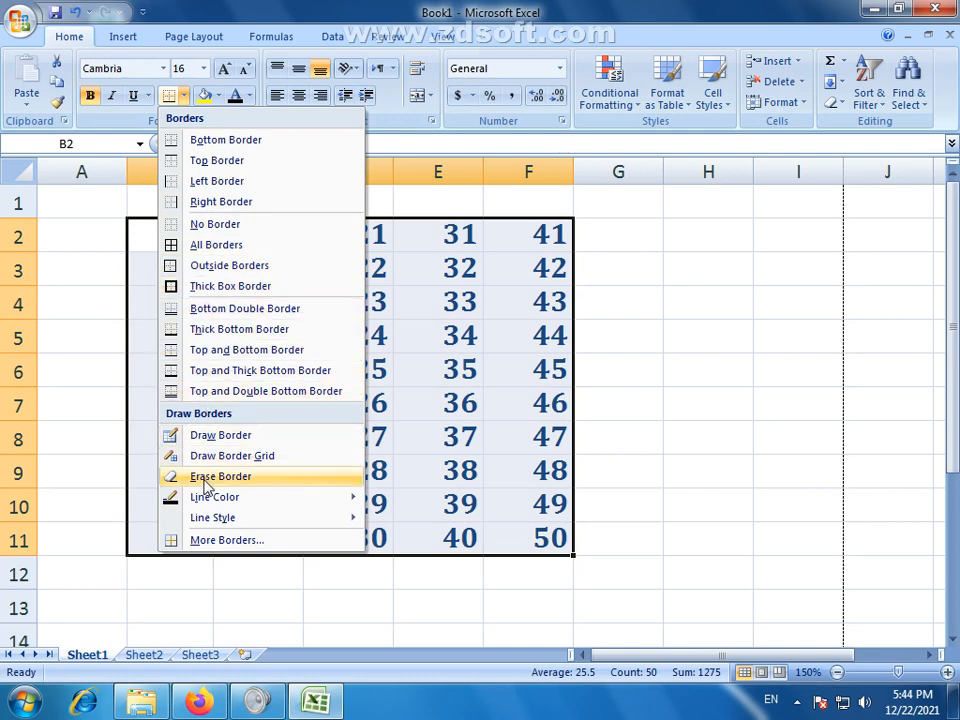
left_click(197, 250)
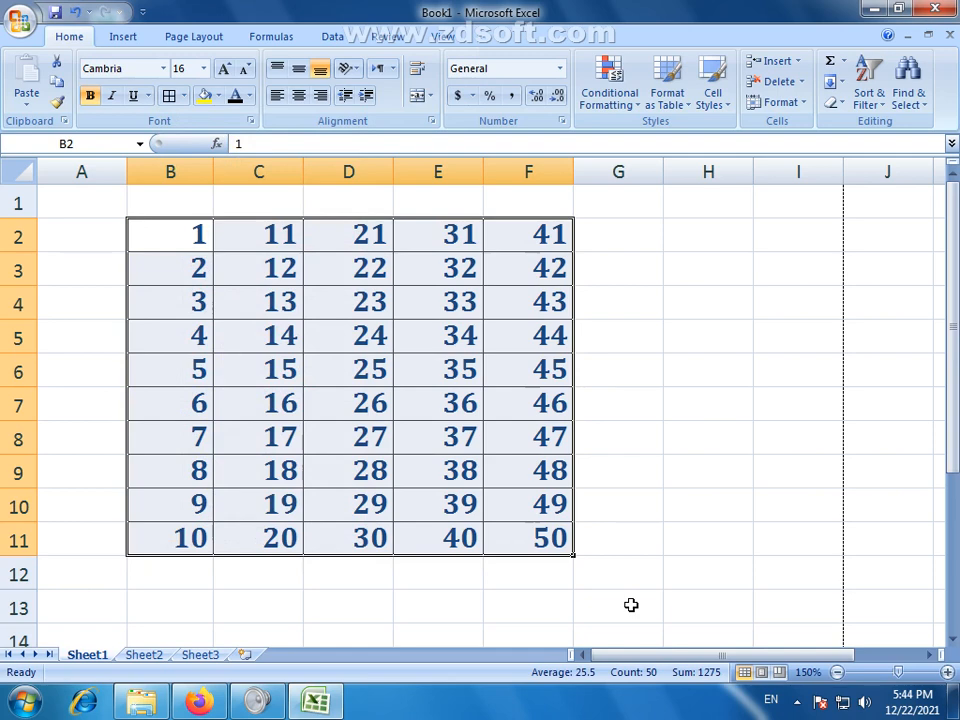
left_click(301, 96)
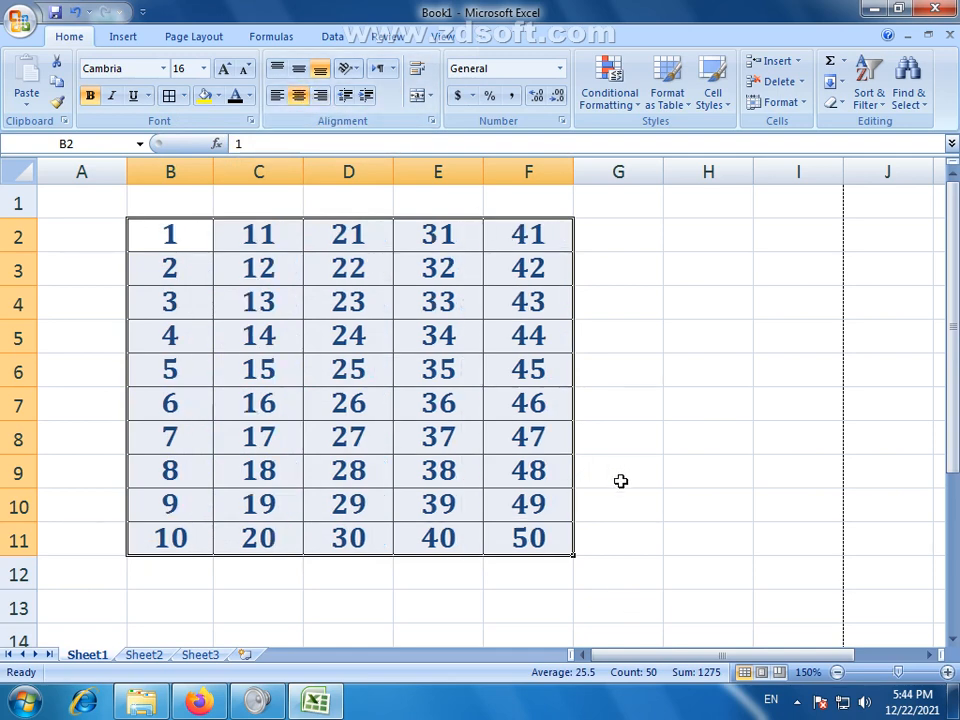
left_click(620, 480)
left_click(478, 598)
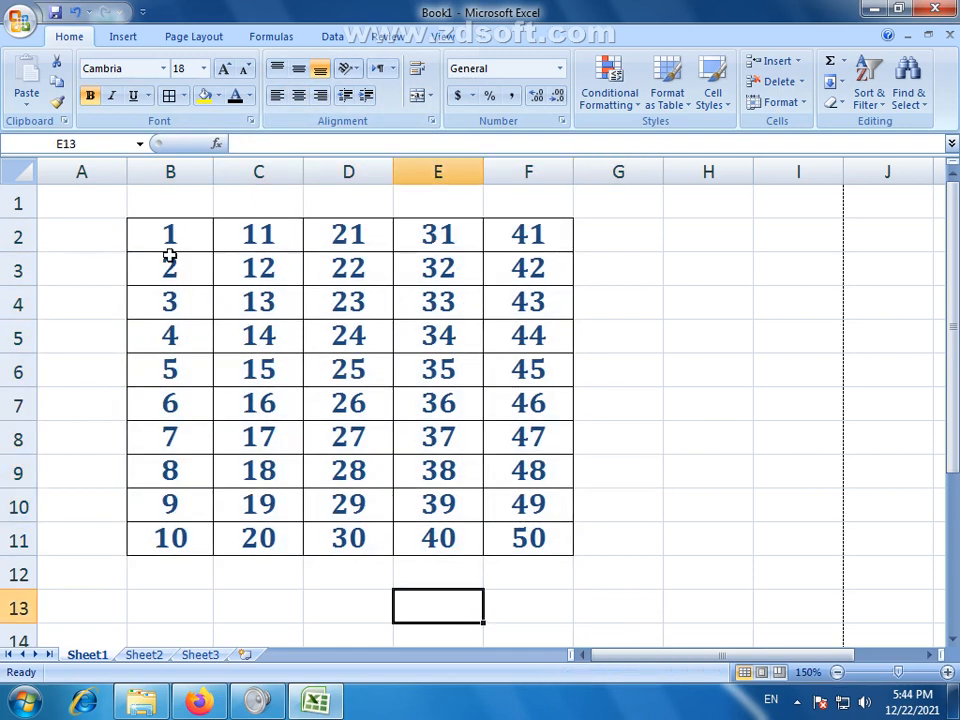
Check the bordered and centred number table in the print preview and return to the worksheet.
left_click_drag(167, 248, 508, 537)
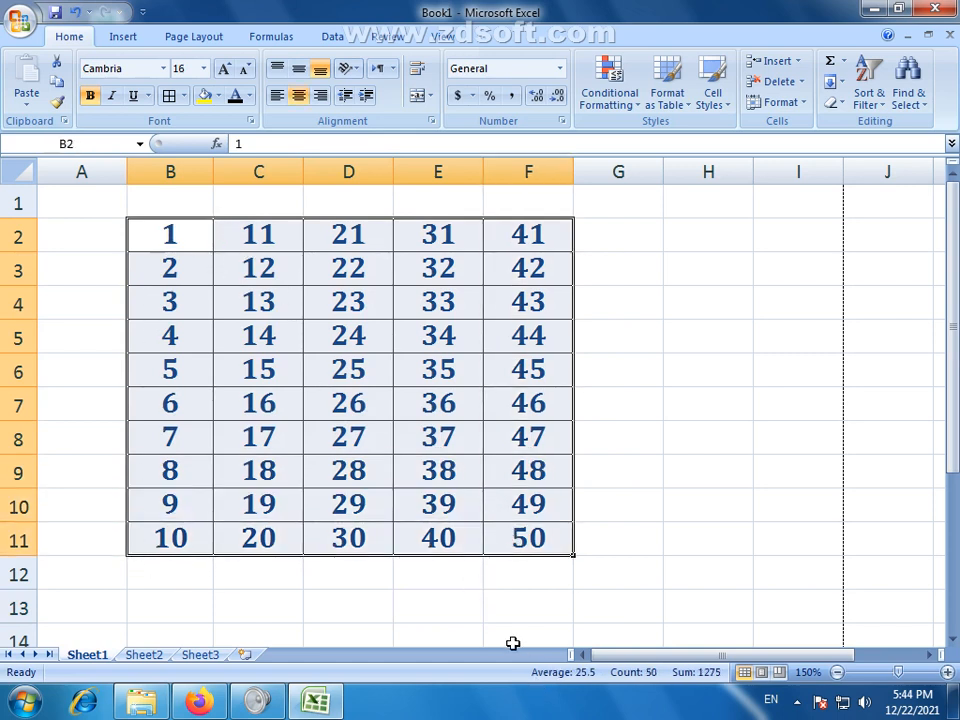
left_click(508, 608)
left_click(10, 22)
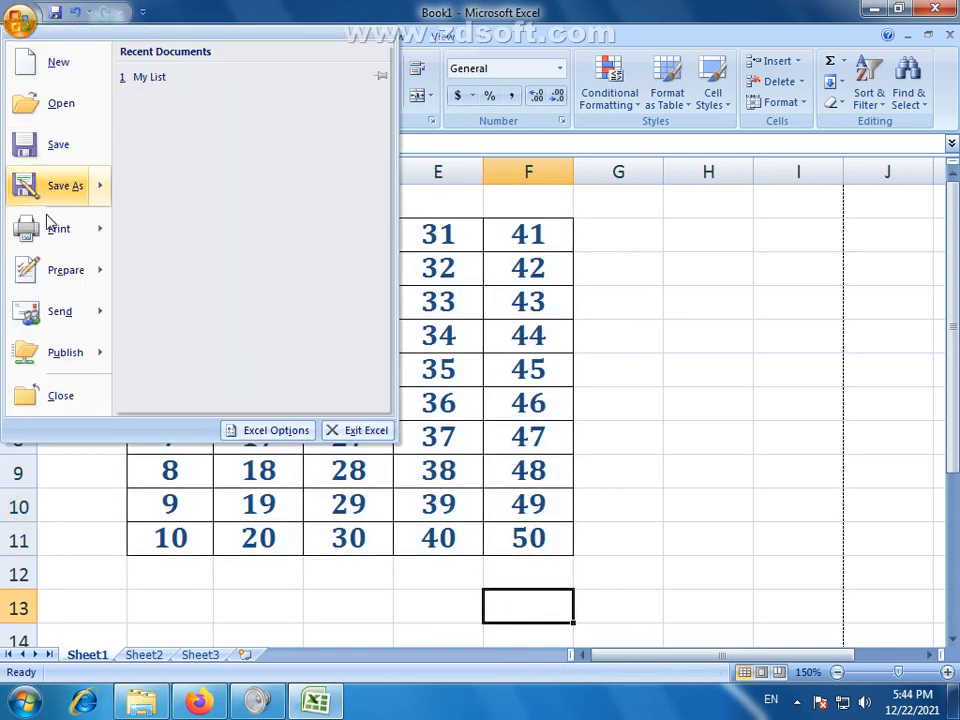
mouse_move(72, 232)
left_click(189, 199)
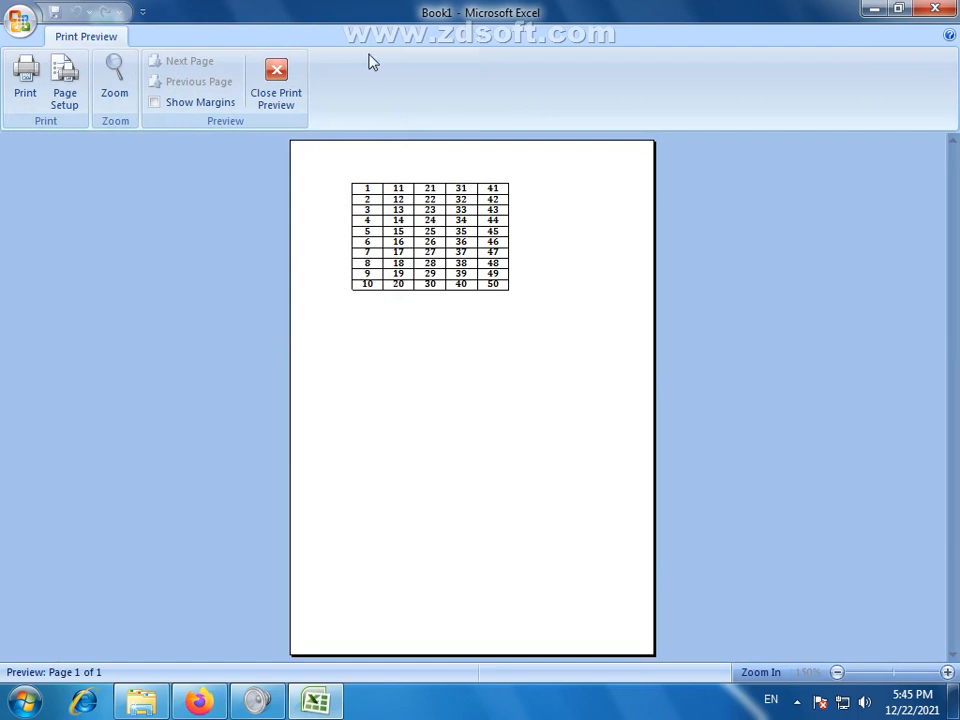
left_click(276, 84)
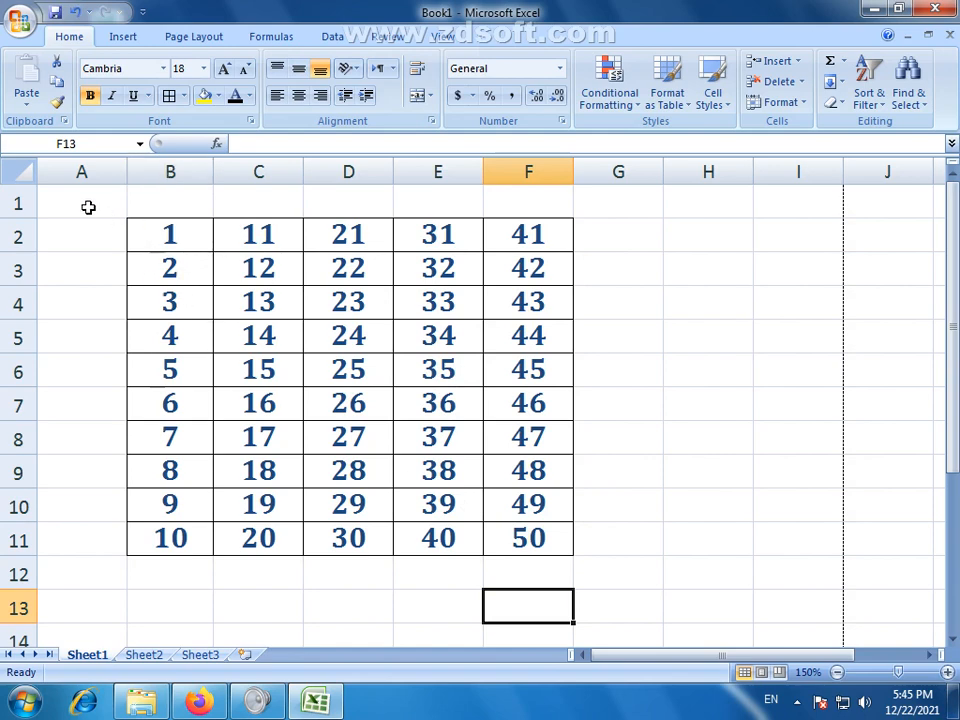
left_click_drag(70, 198, 838, 165)
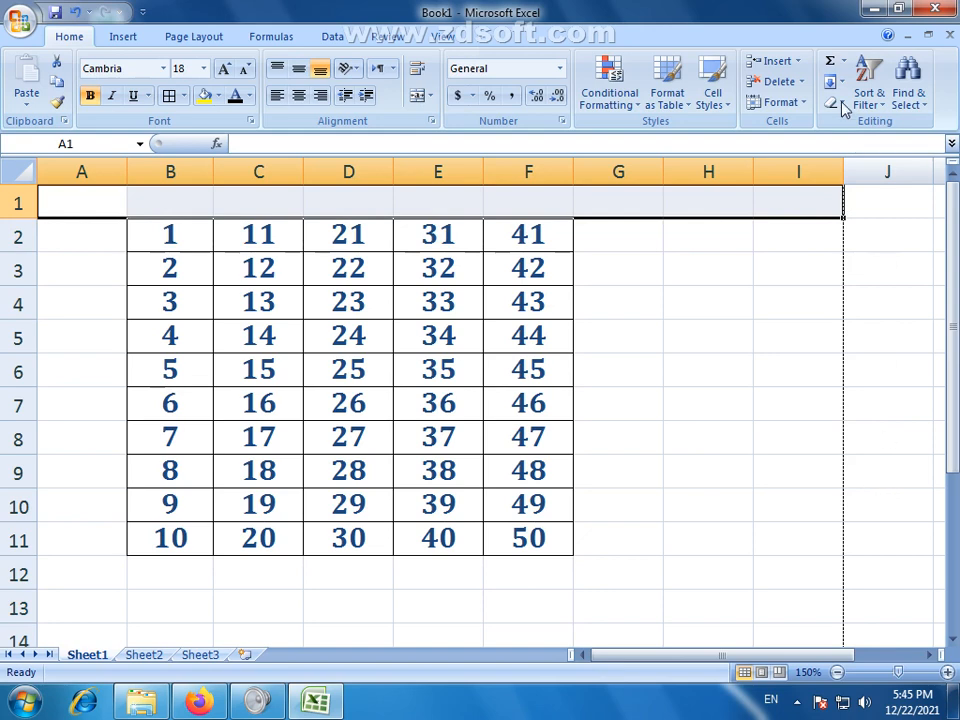
left_click(450, 370)
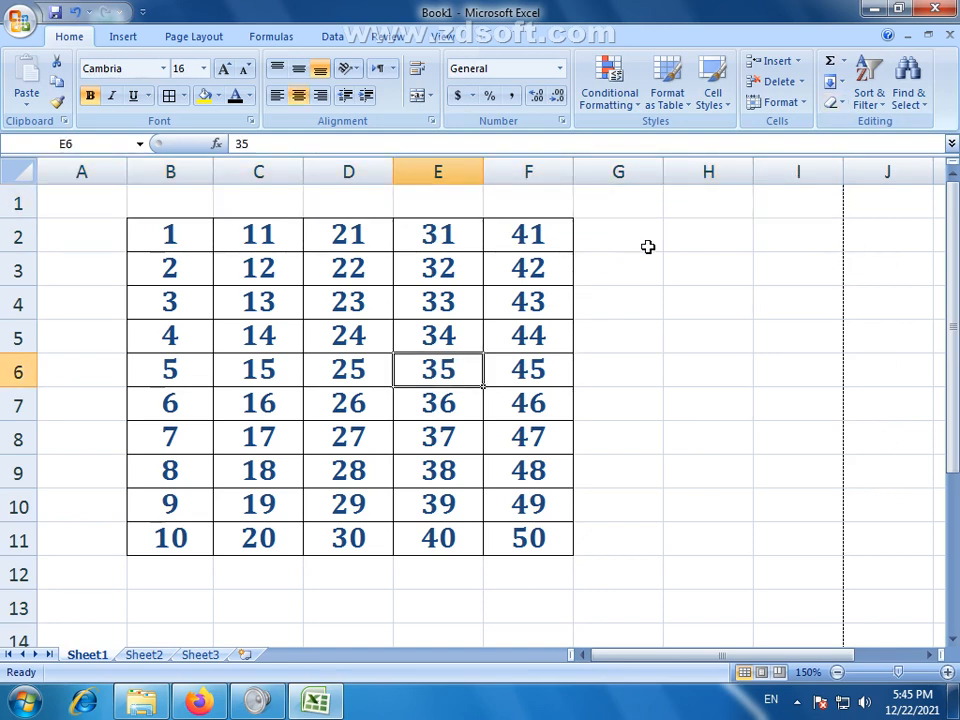
left_click_drag(661, 242, 885, 242)
left_click(793, 358)
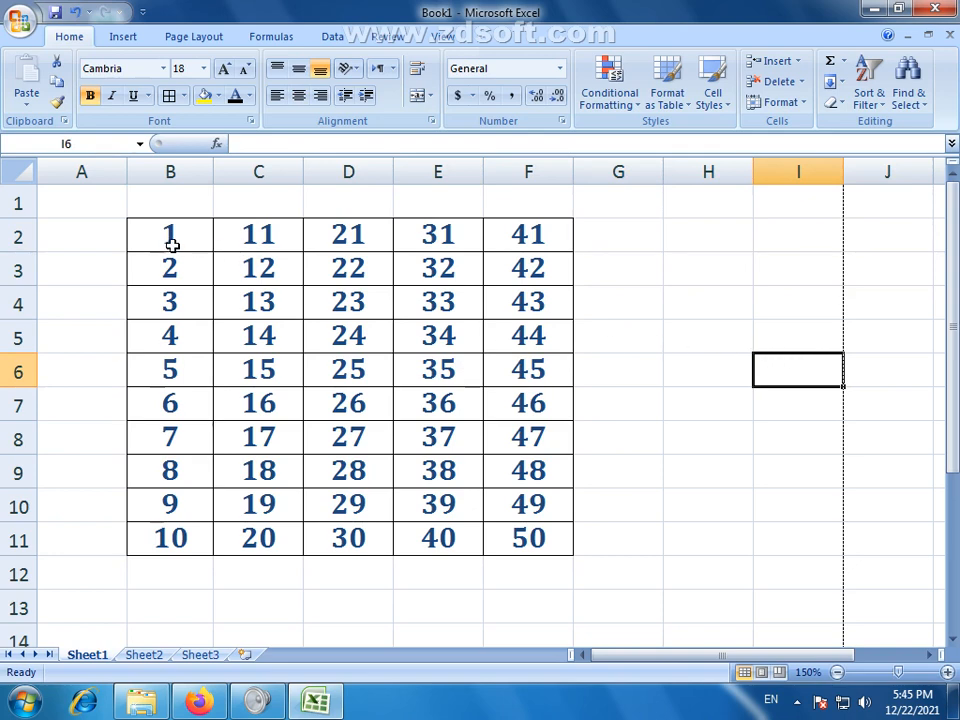
left_click_drag(172, 245, 258, 470)
left_click(270, 278)
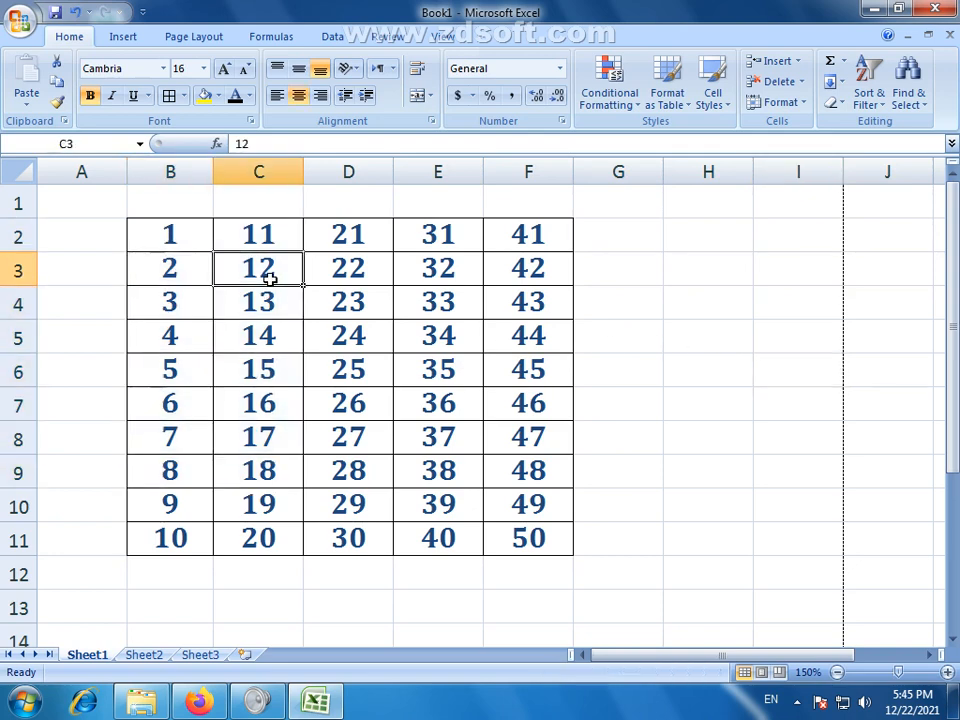
left_click_drag(270, 278, 281, 435)
left_click_drag(348, 303, 366, 371)
left_click_drag(438, 268, 439, 360)
left_click_drag(528, 268, 549, 358)
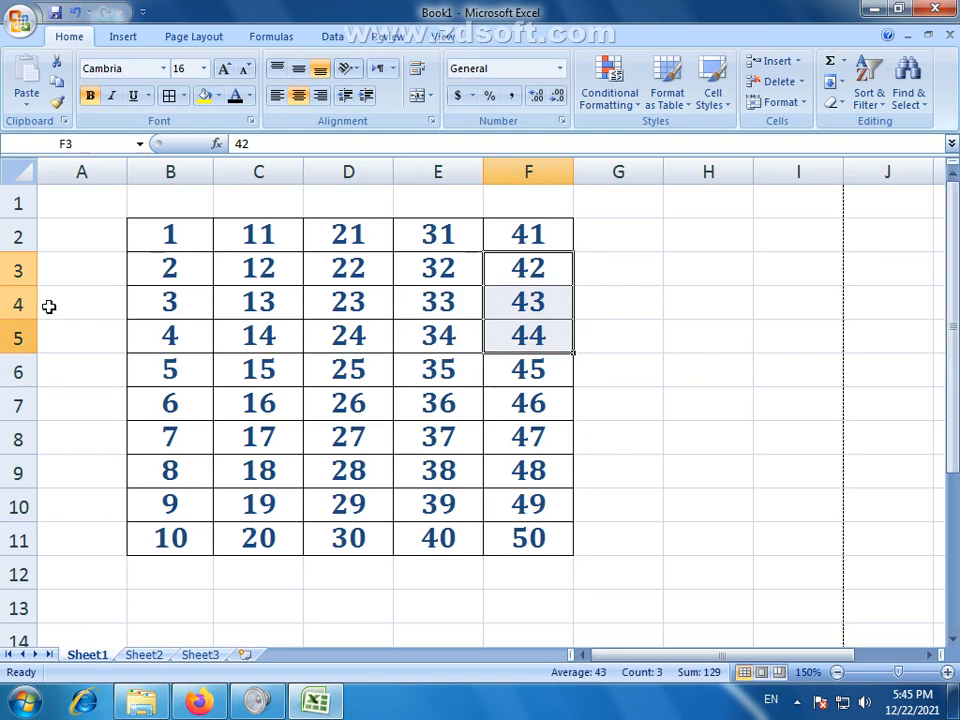
left_click(16, 270)
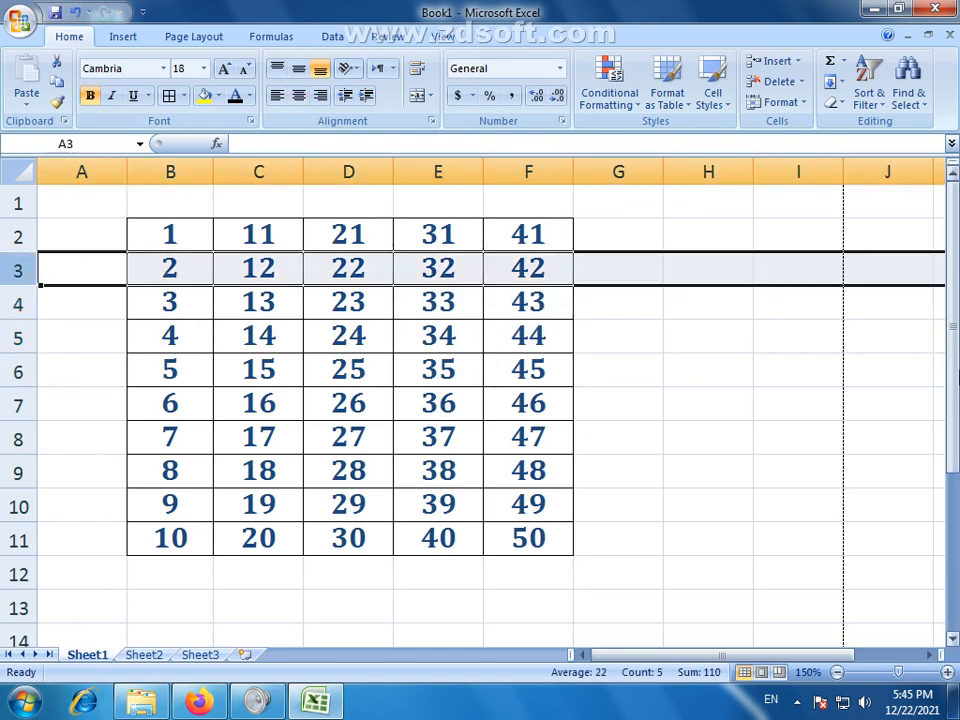
left_click(815, 413)
left_click(138, 307)
left_click(528, 437)
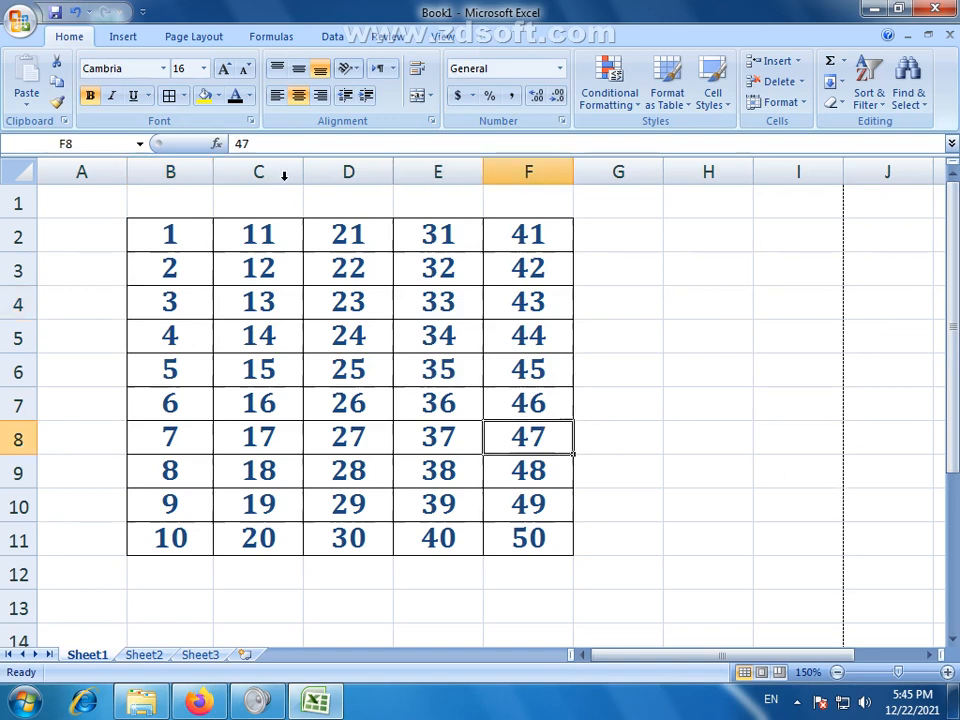
Narrow column B on its own, and widen it slightly beyond the neighbouring columns.
left_click(154, 164)
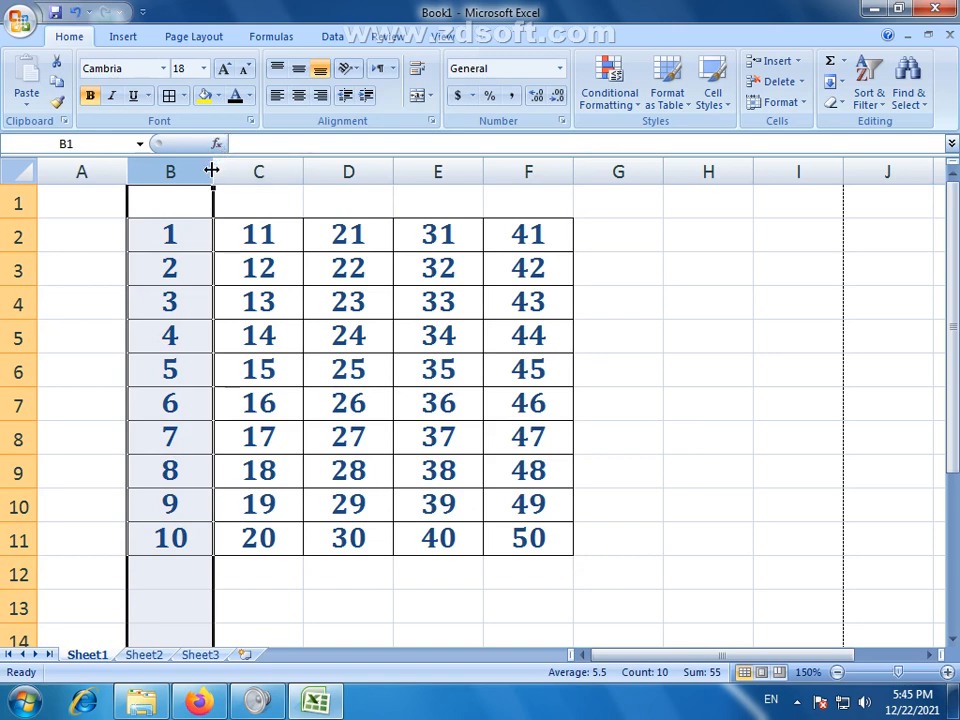
left_click_drag(212, 171, 178, 170)
left_click(230, 300)
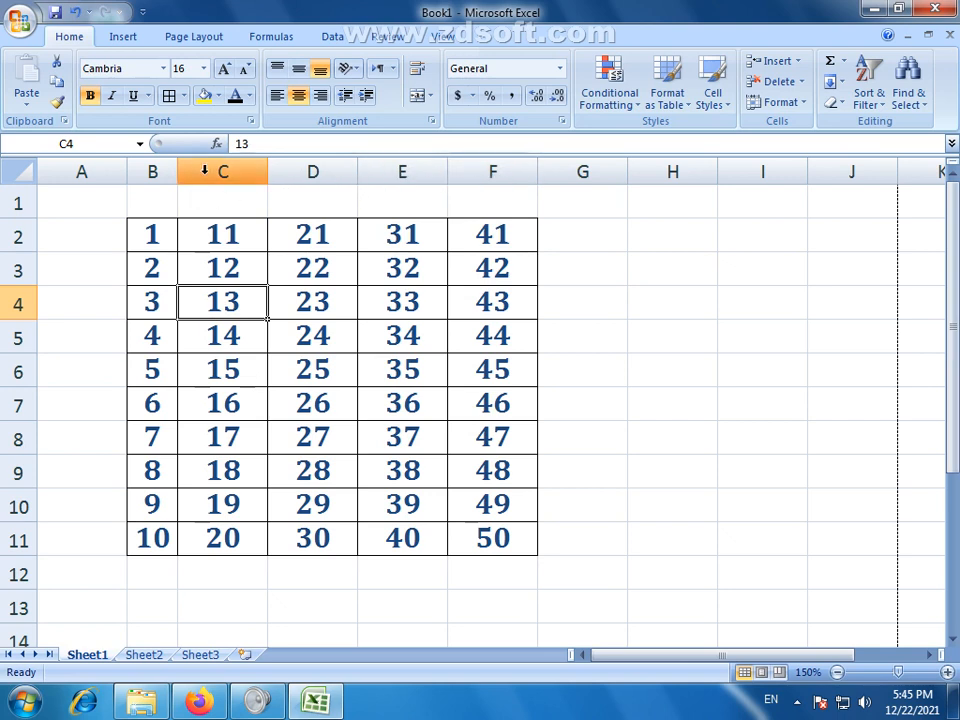
left_click_drag(180, 171, 557, 302)
left_click(257, 270)
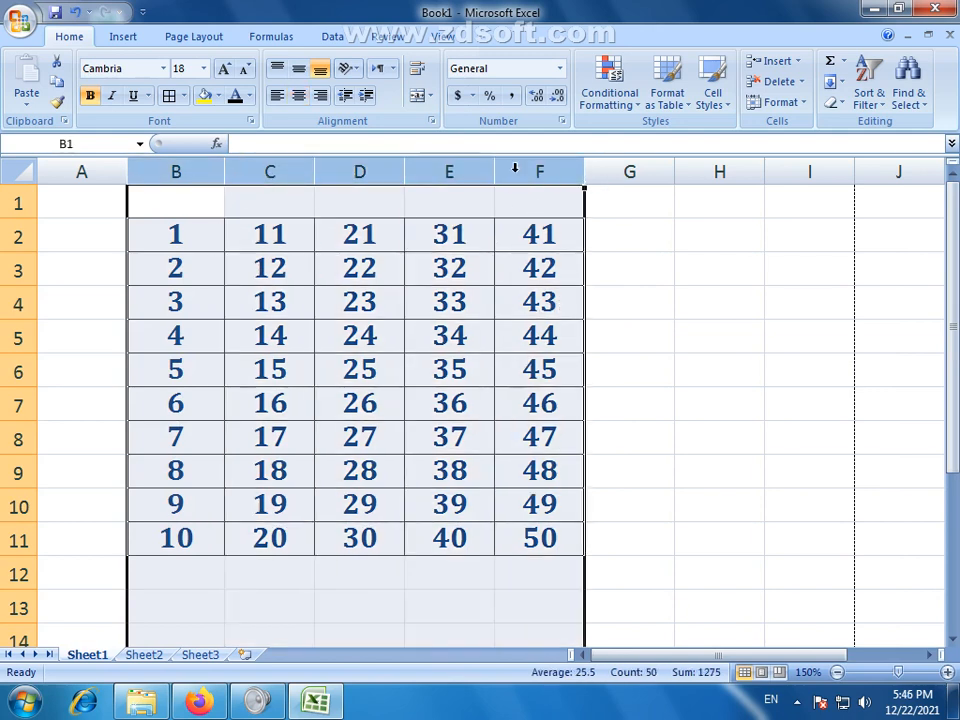
Resize columns B to F together to one equal width, slightly narrower than the neighbouring empty columns.
left_click_drag(493, 169, 471, 169)
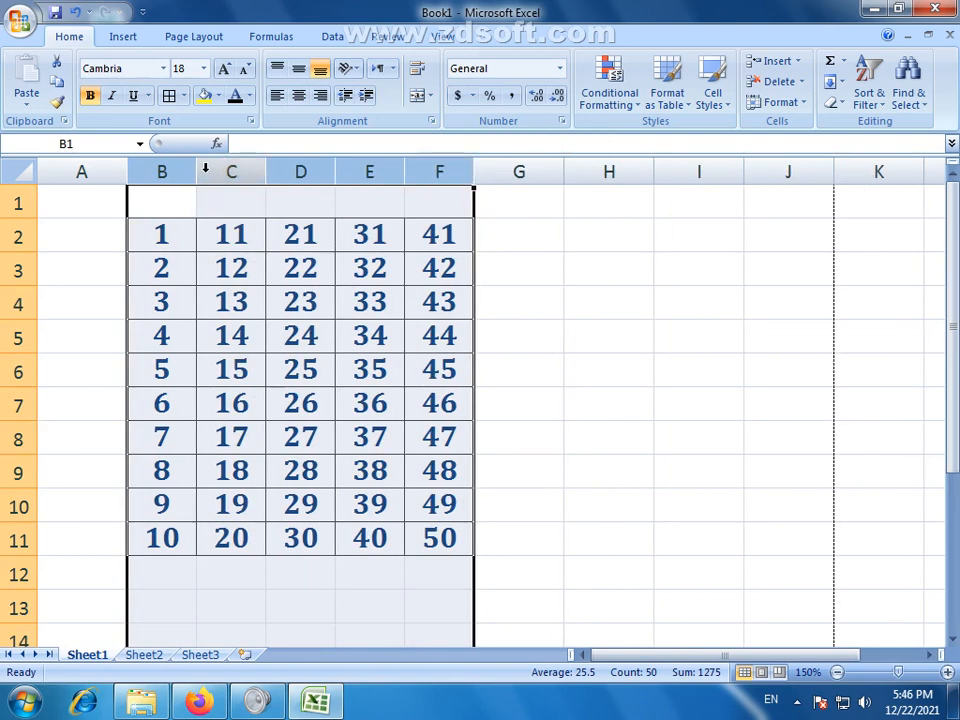
left_click_drag(196, 171, 185, 176)
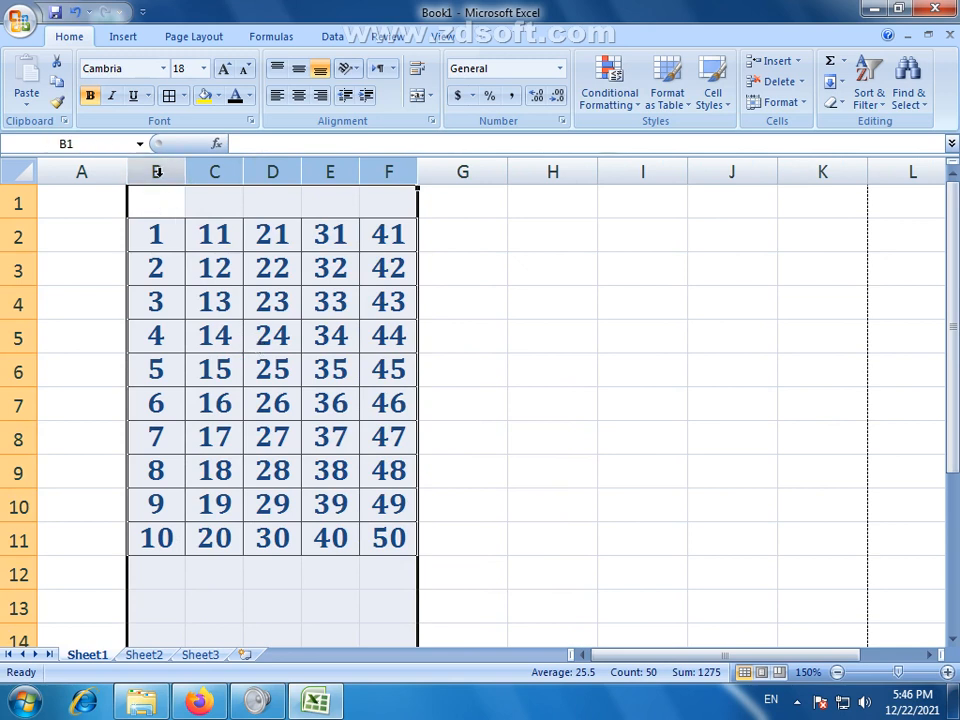
left_click_drag(186, 172, 484, 204)
left_click(720, 398)
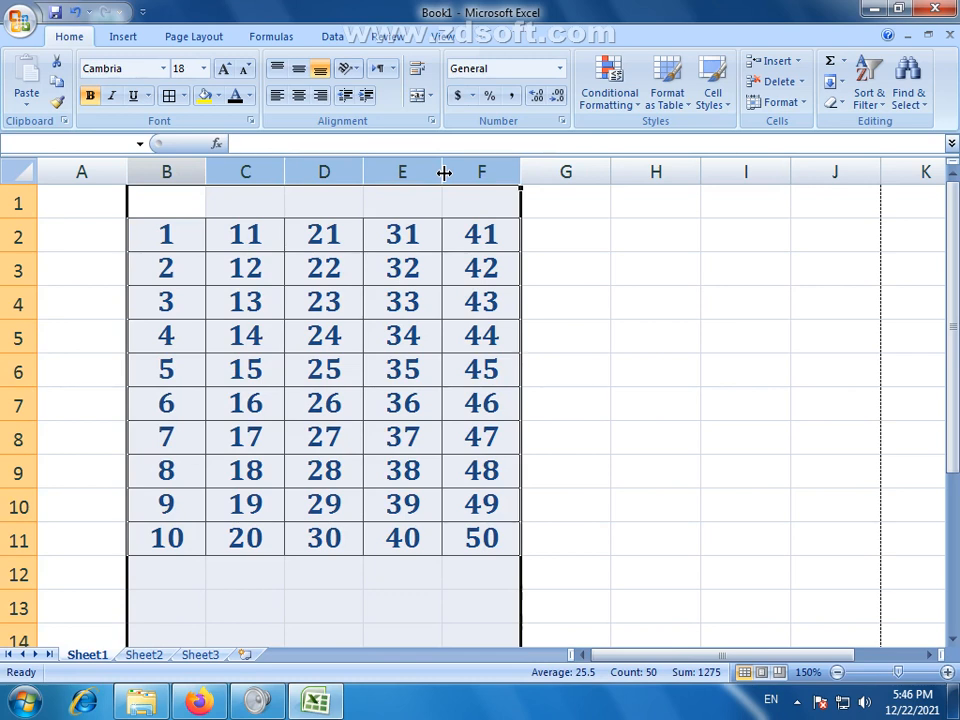
Try narrowing columns B to F further so they fit closely around the numbers, and undo the width change.
left_click_drag(444, 172, 411, 172)
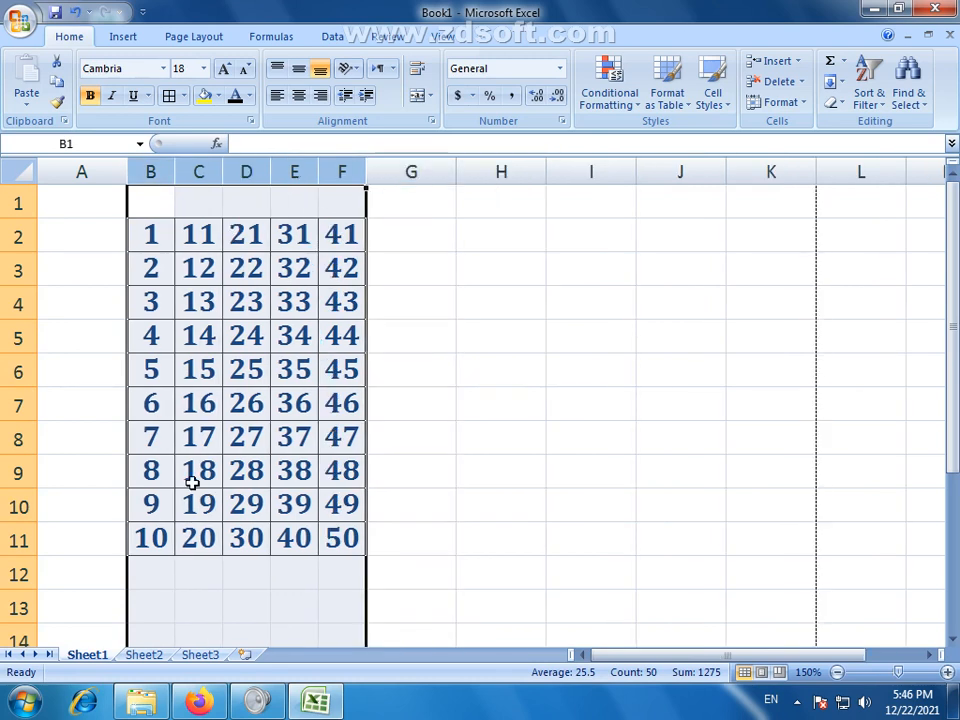
left_click(443, 341)
left_click_drag(150, 236, 370, 556)
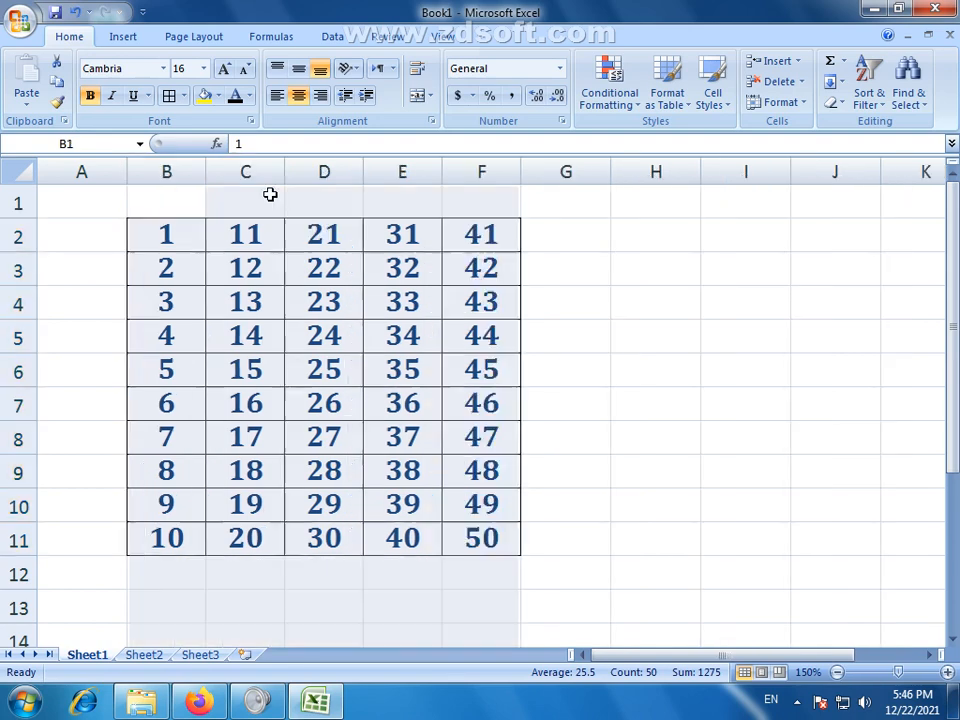
left_click(418, 302)
left_click_drag(172, 176, 470, 165)
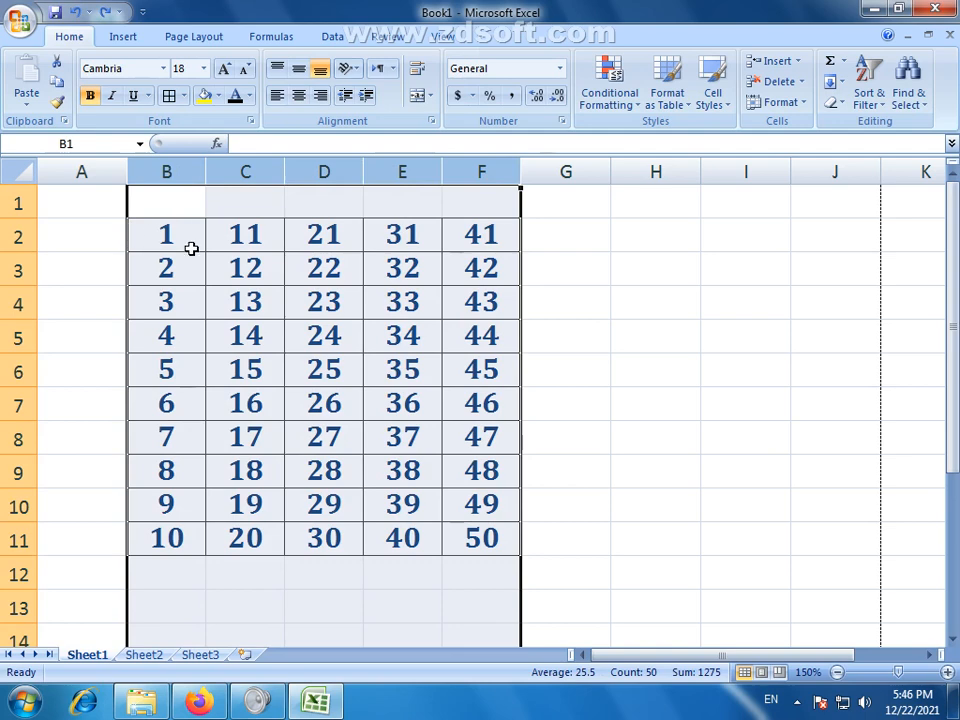
Select the number table B2:F11 and look through the available border types without changing the table.
left_click(146, 343)
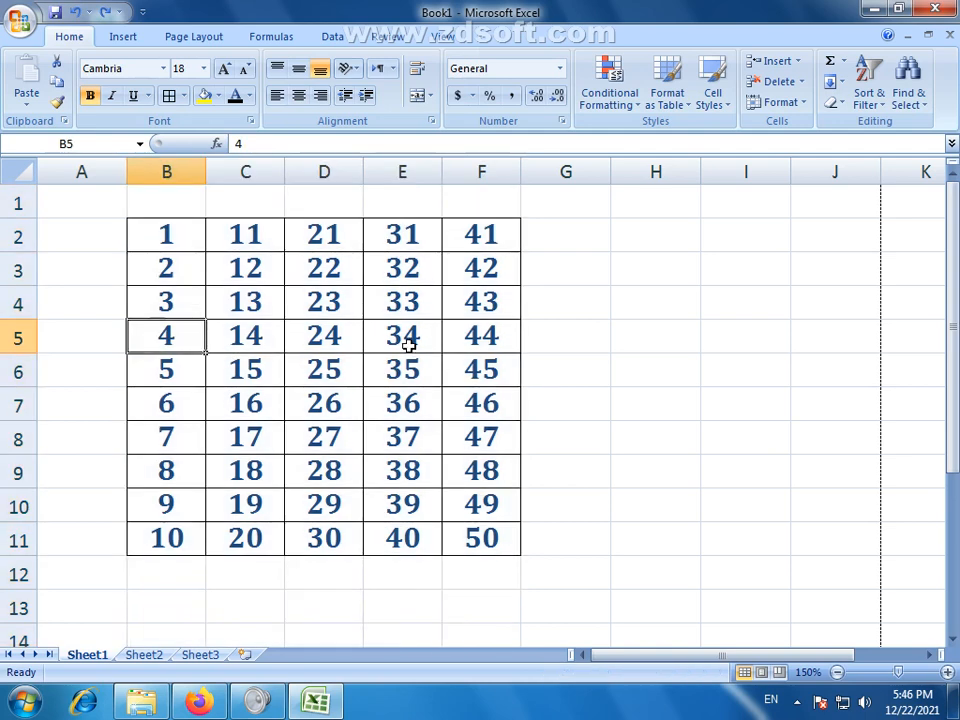
left_click(165, 235)
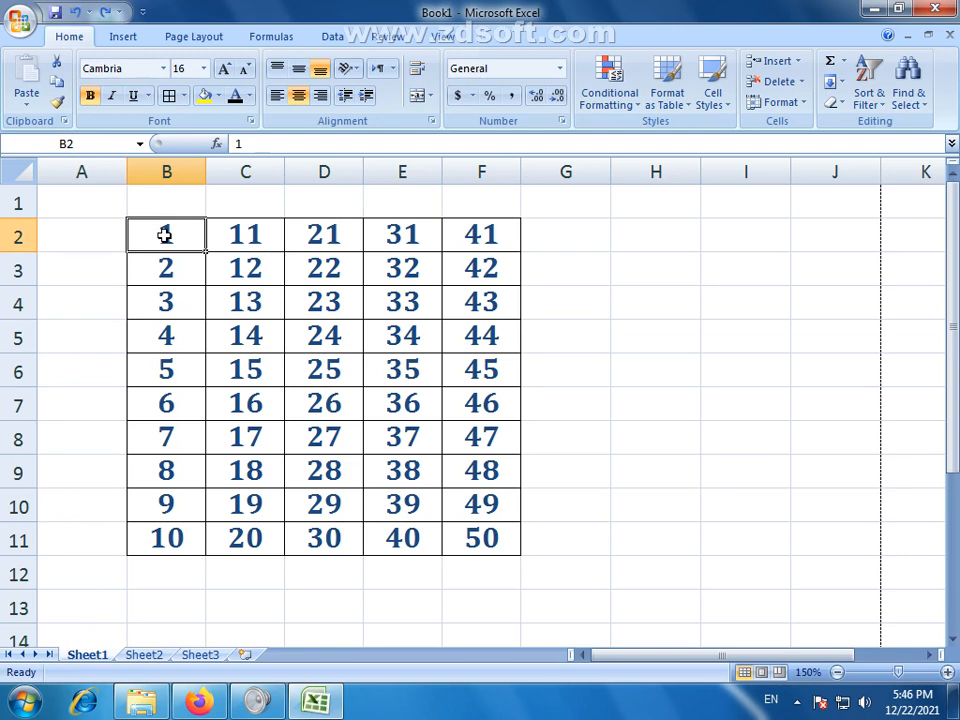
left_click_drag(165, 235, 495, 543)
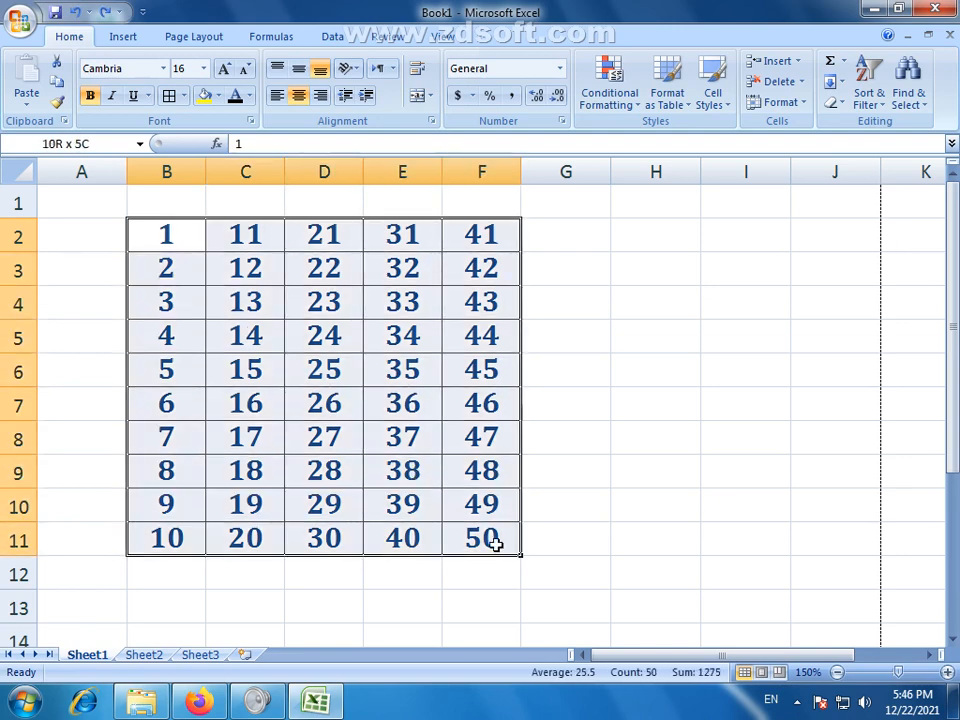
left_click(371, 570)
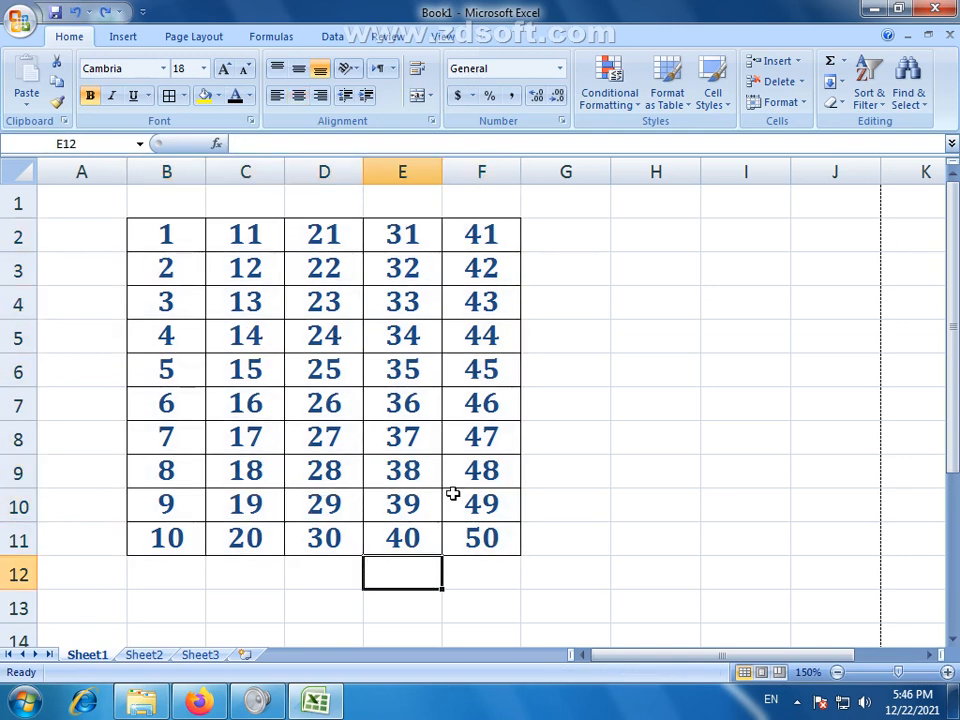
left_click_drag(150, 231, 480, 538)
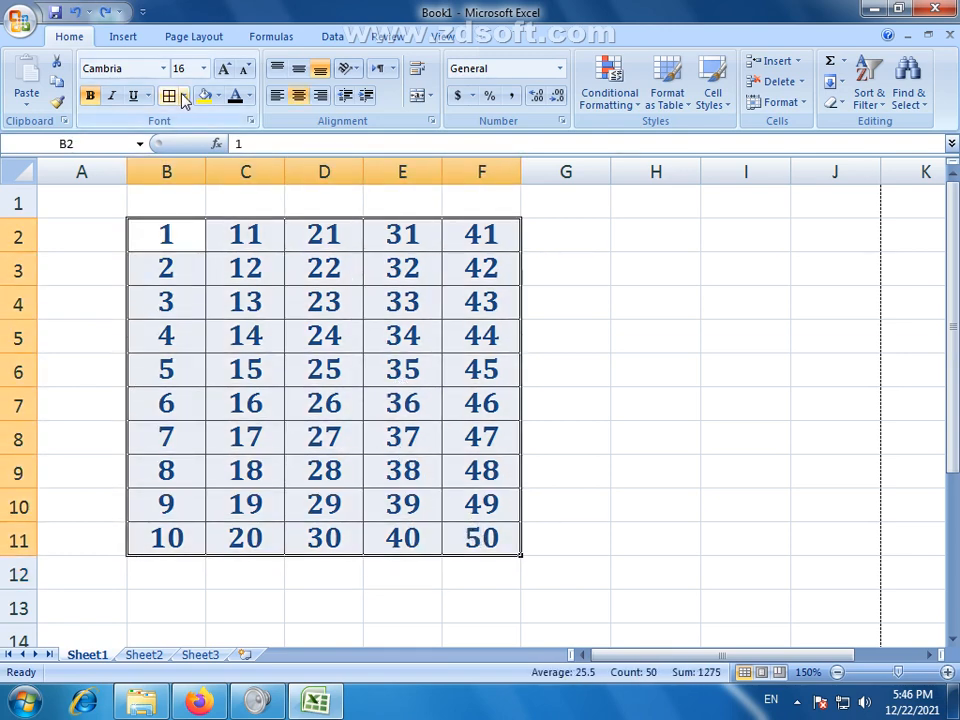
left_click(184, 96)
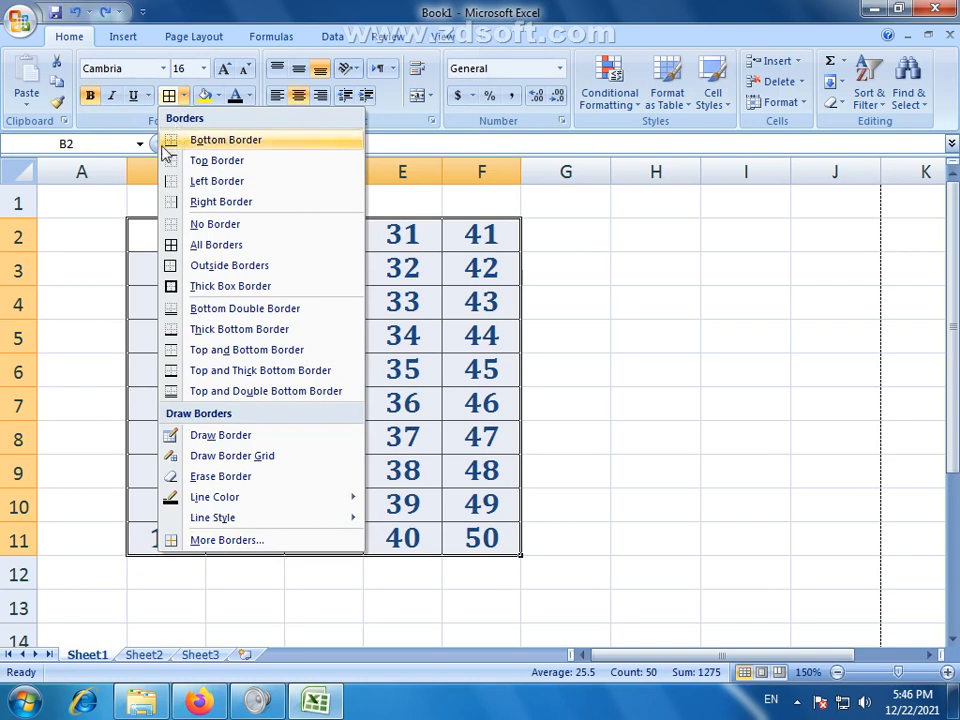
left_click(215, 373)
left_click(470, 303)
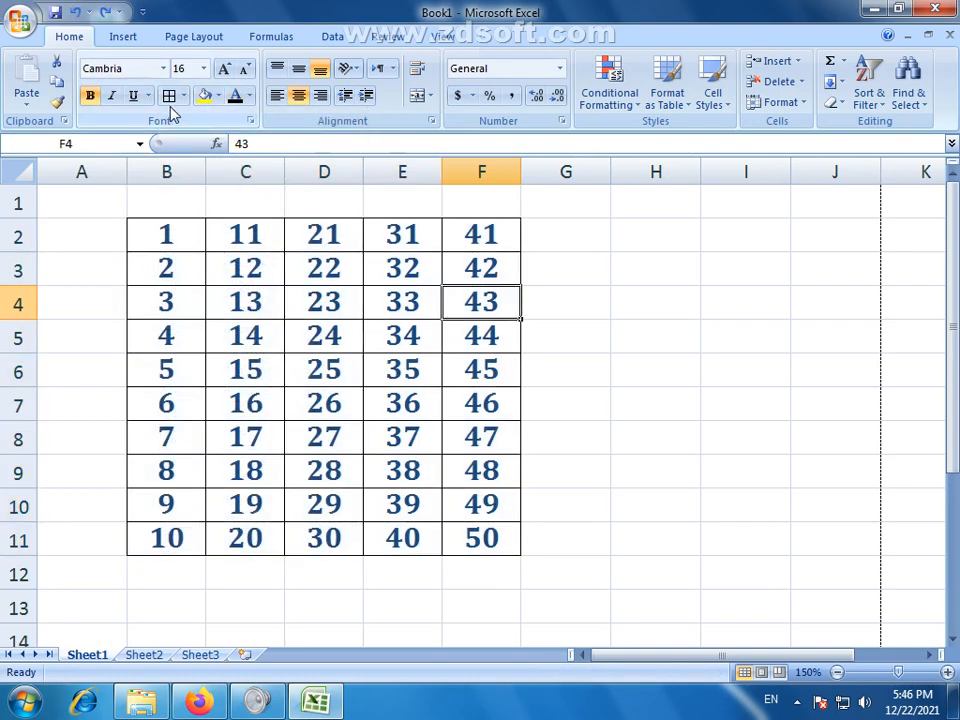
Set the font colour of the first row of numbers, B2:F2, to red.
left_click_drag(170, 236, 491, 238)
left_click(251, 96)
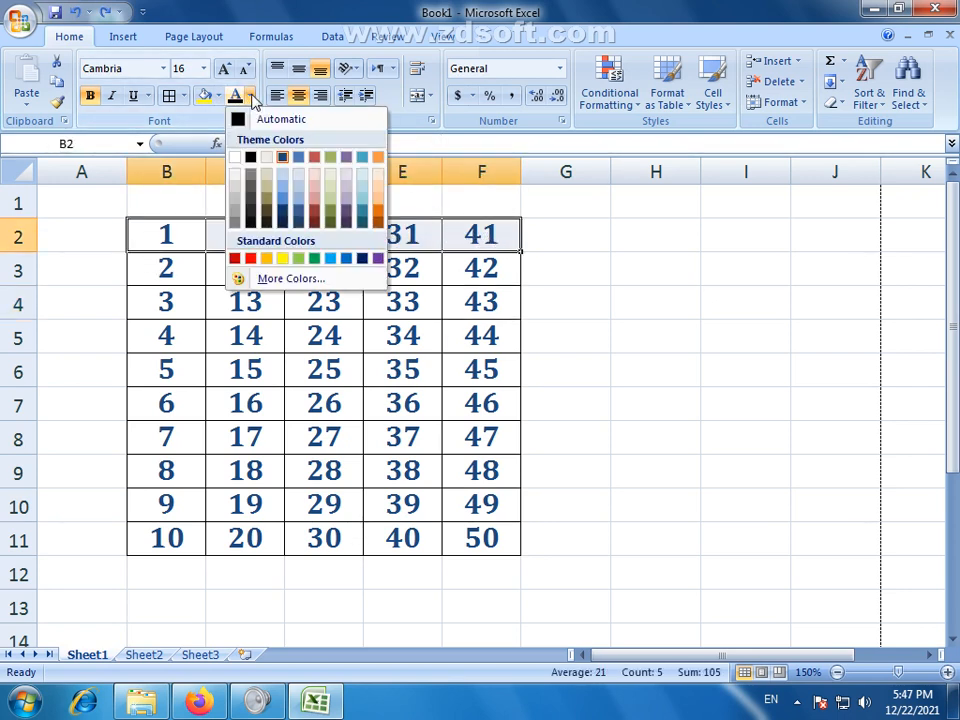
left_click(252, 259)
left_click(479, 290)
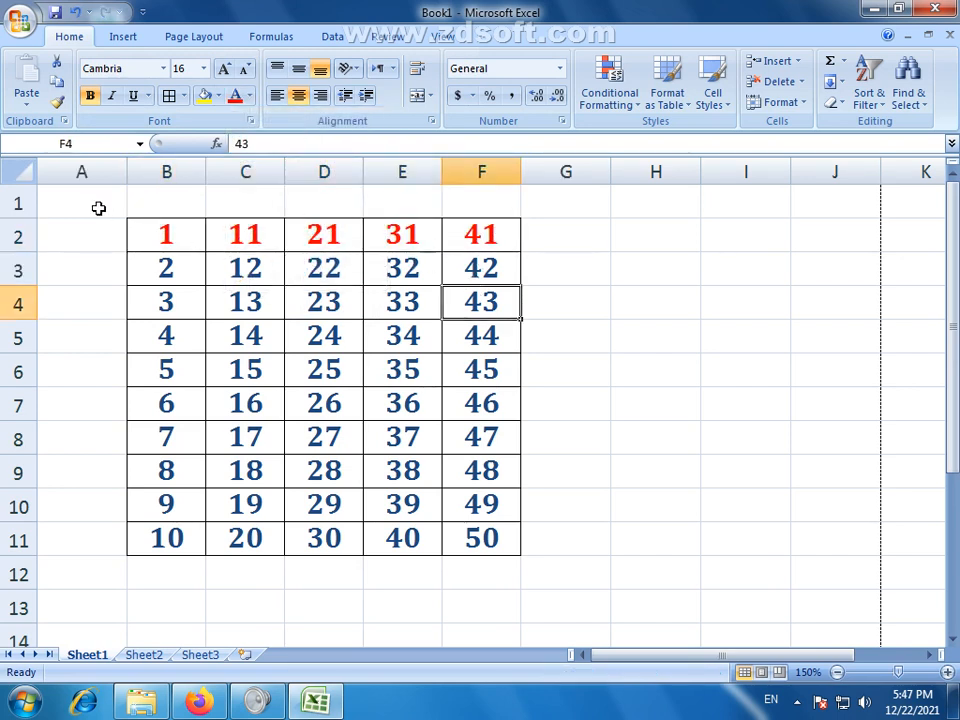
Try a yellow fill on B2:F2, and undo both the fill and the red font colour.
left_click_drag(509, 231, 179, 233)
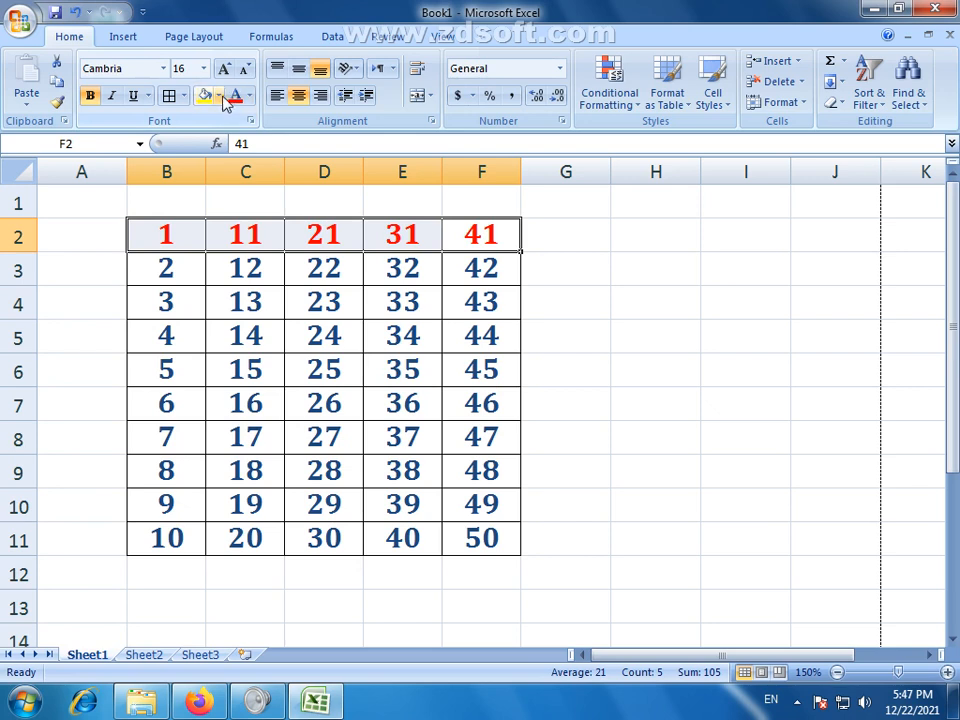
left_click(219, 97)
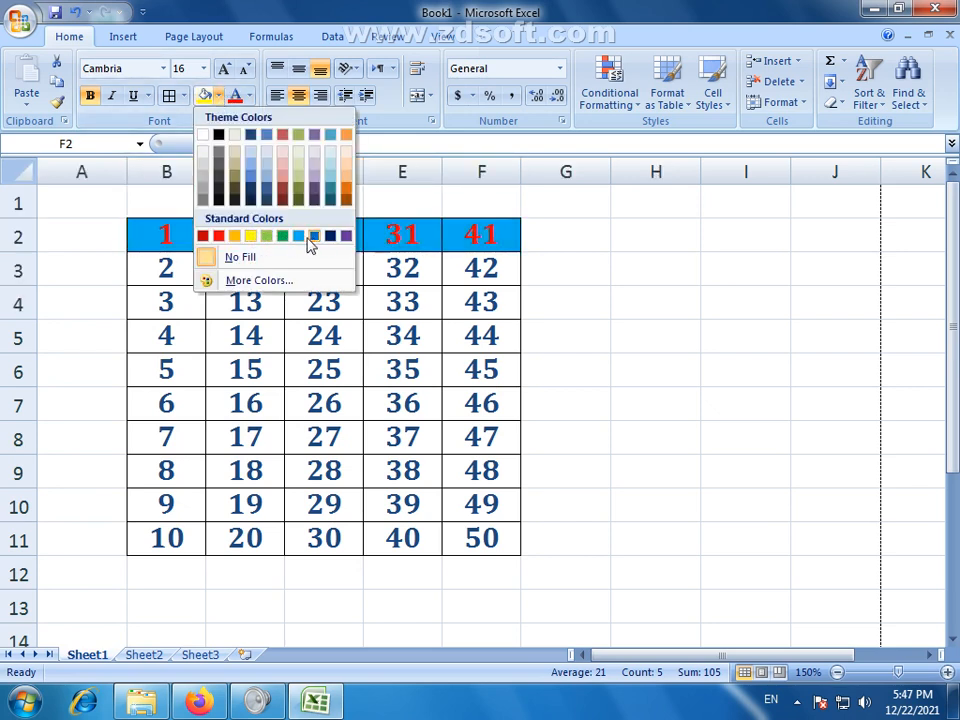
left_click(250, 236)
left_click(268, 308)
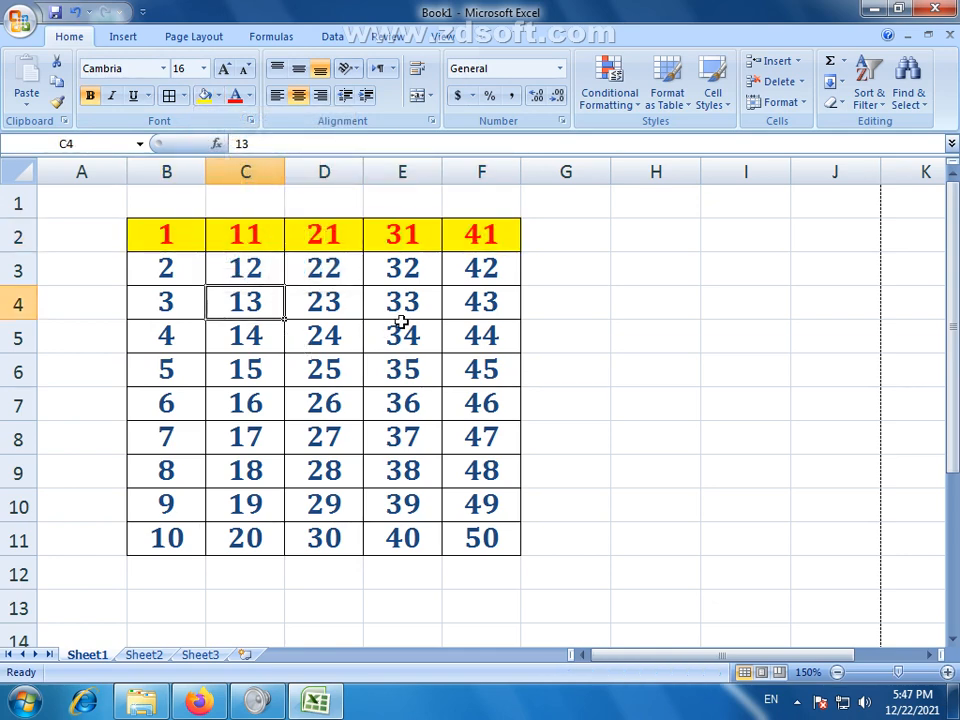
key("ctrl+z")
key("ctrl+z")
left_click(512, 236)
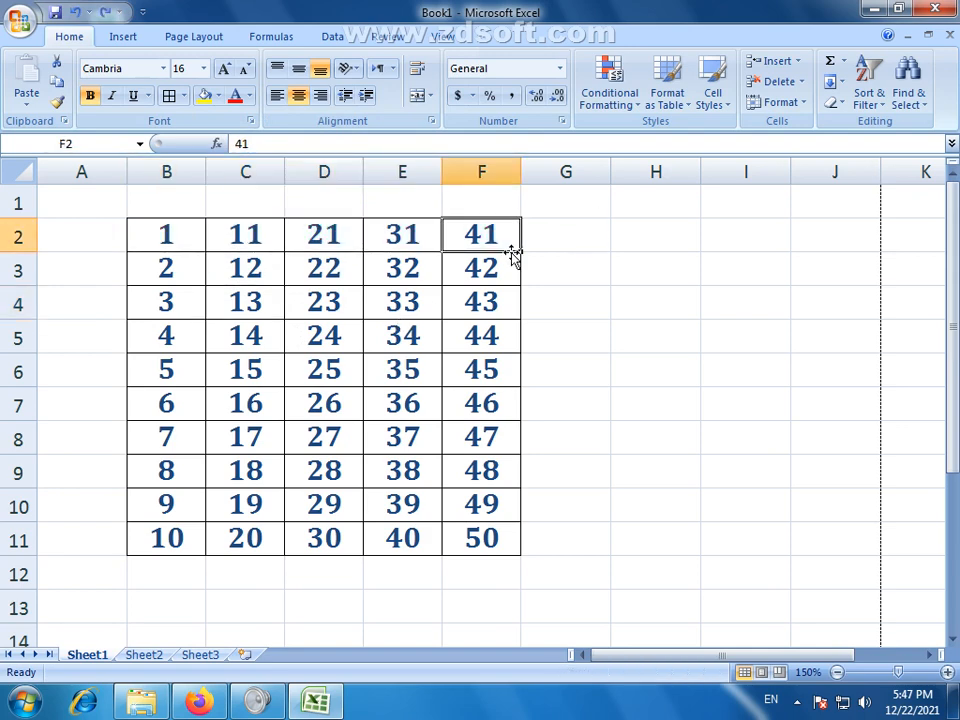
Apply Bottom Border to the first row of the fully bordered table, B2:F2.
left_click_drag(452, 242, 167, 236)
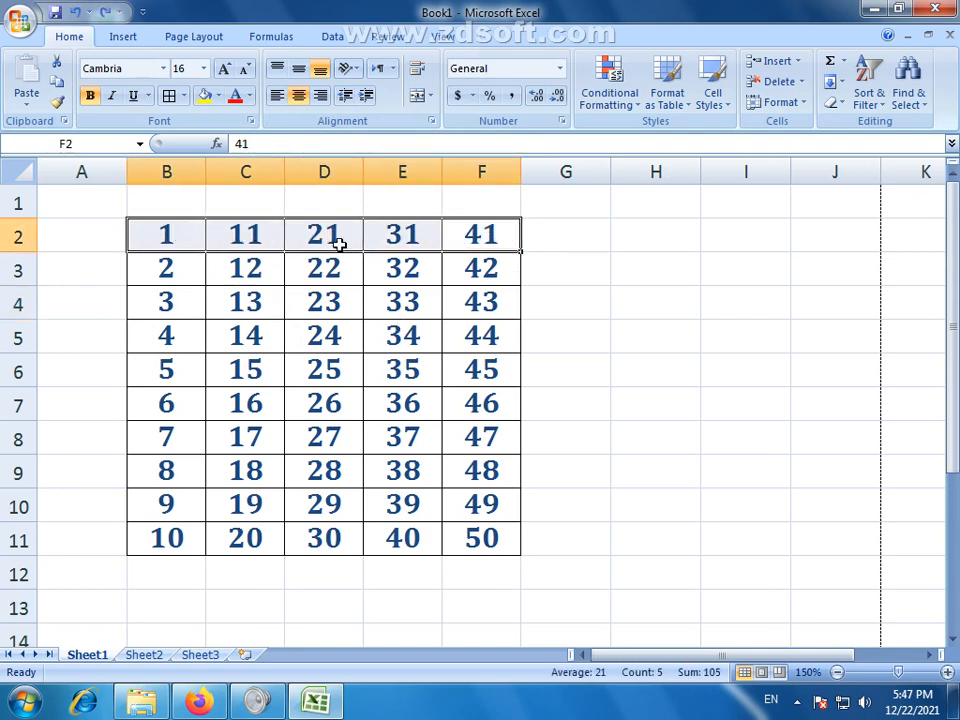
left_click(184, 96)
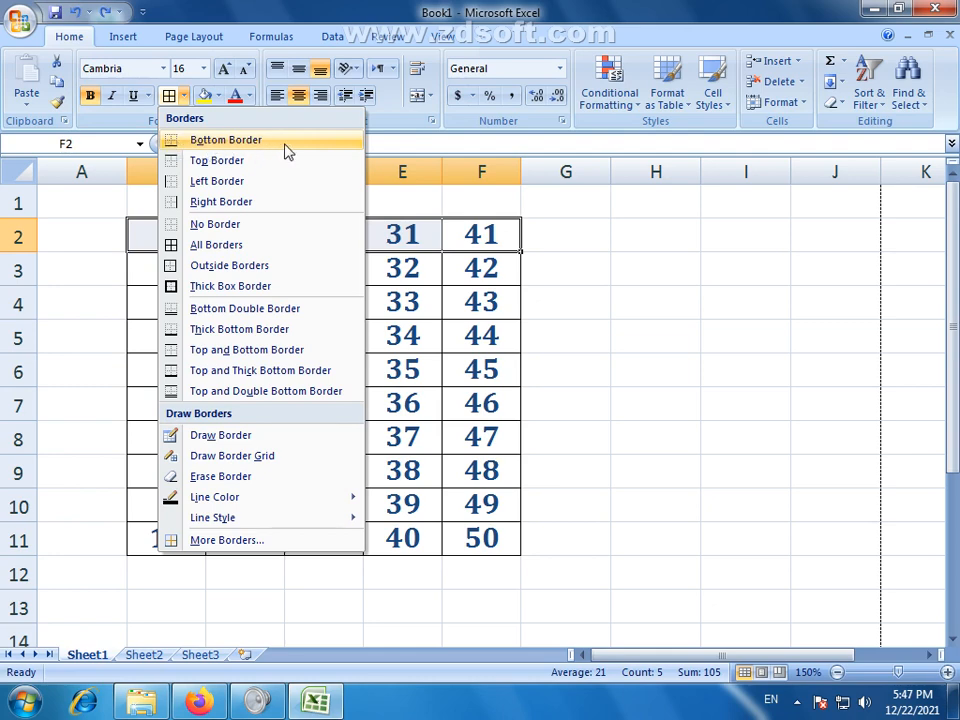
left_click(175, 144)
left_click(407, 336)
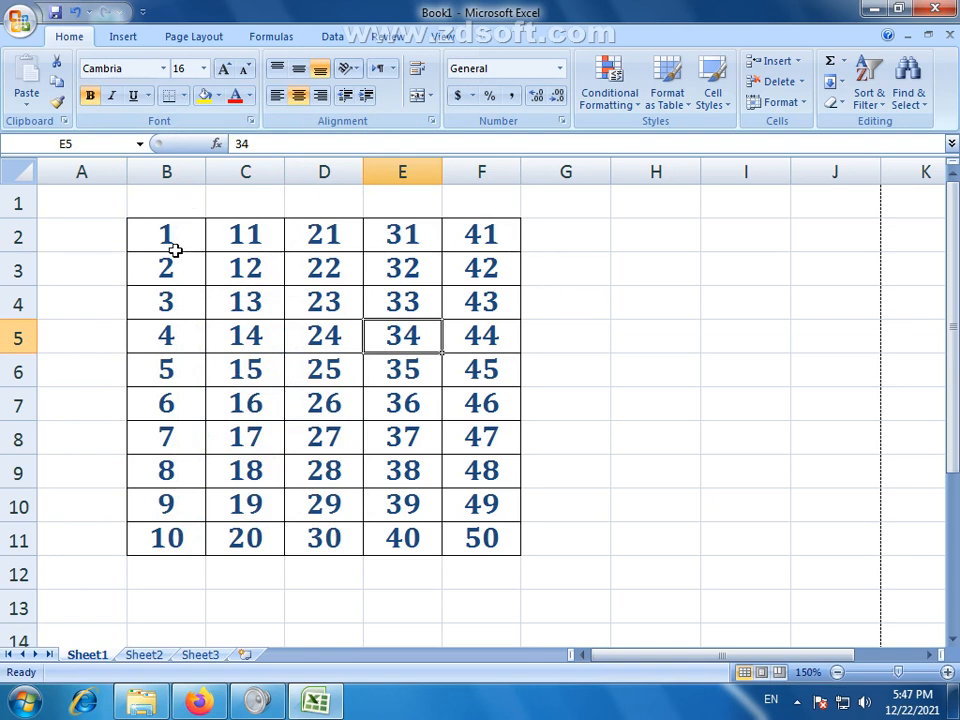
Remove all borders from the number table B2:F11 with No Border.
left_click_drag(159, 231, 446, 540)
left_click(183, 95)
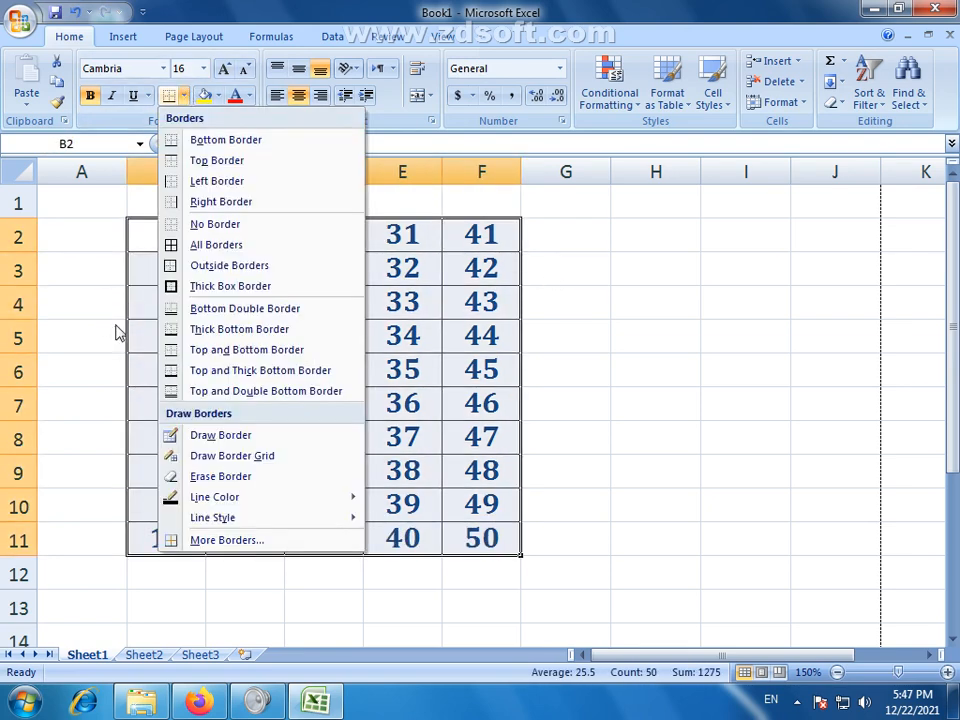
left_click(221, 225)
left_click(510, 363)
Add a Bottom Border under the first row of the borderless table, B2:F2.
left_click_drag(187, 247, 467, 246)
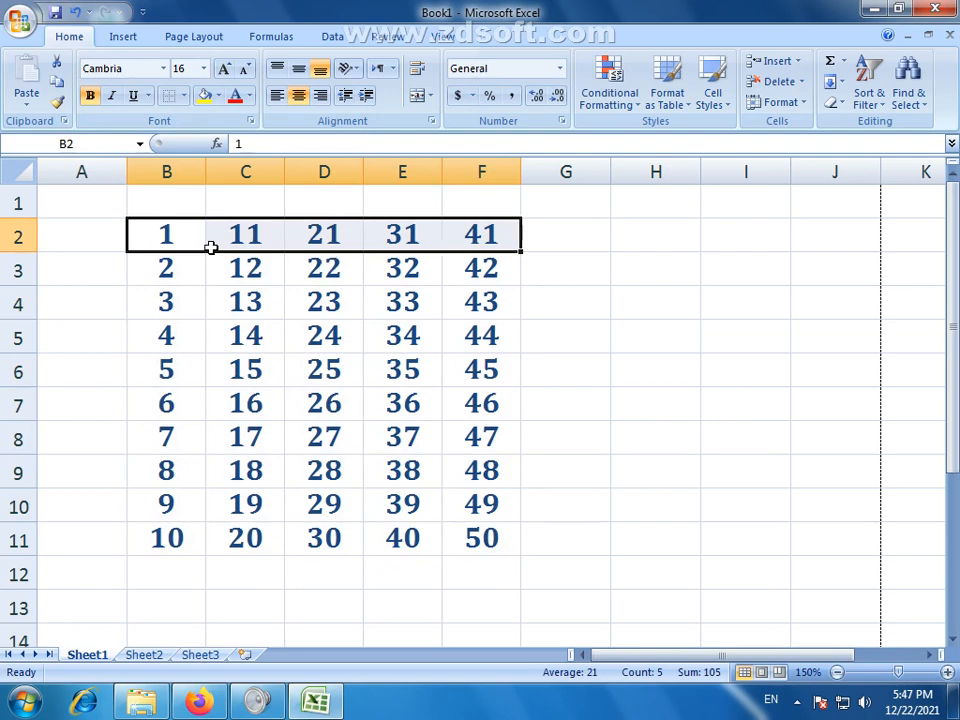
left_click(184, 96)
left_click(180, 140)
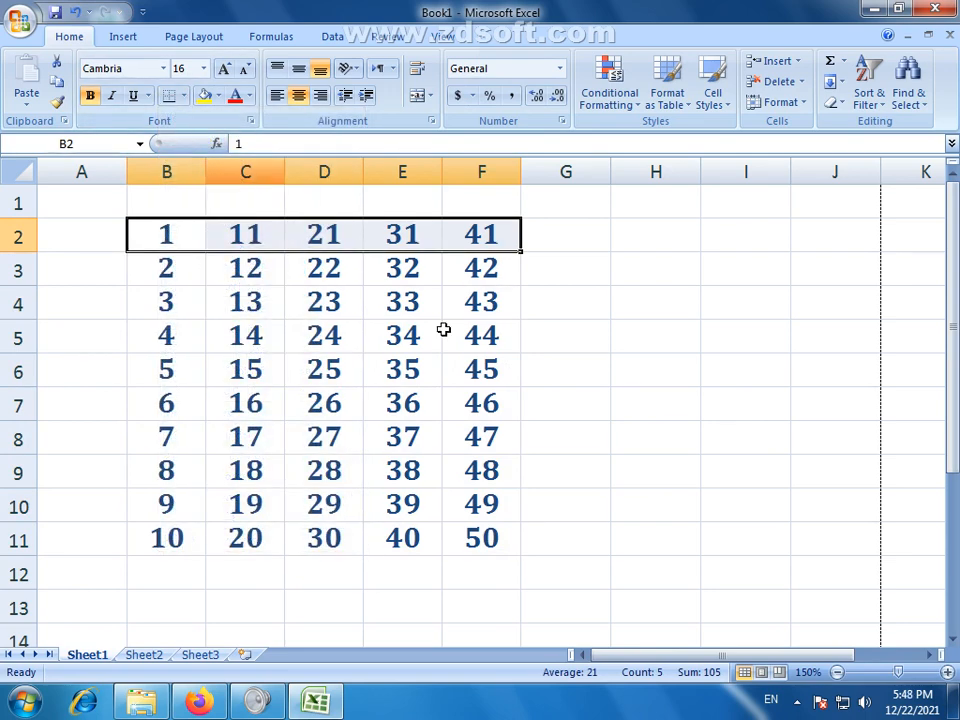
left_click(443, 329)
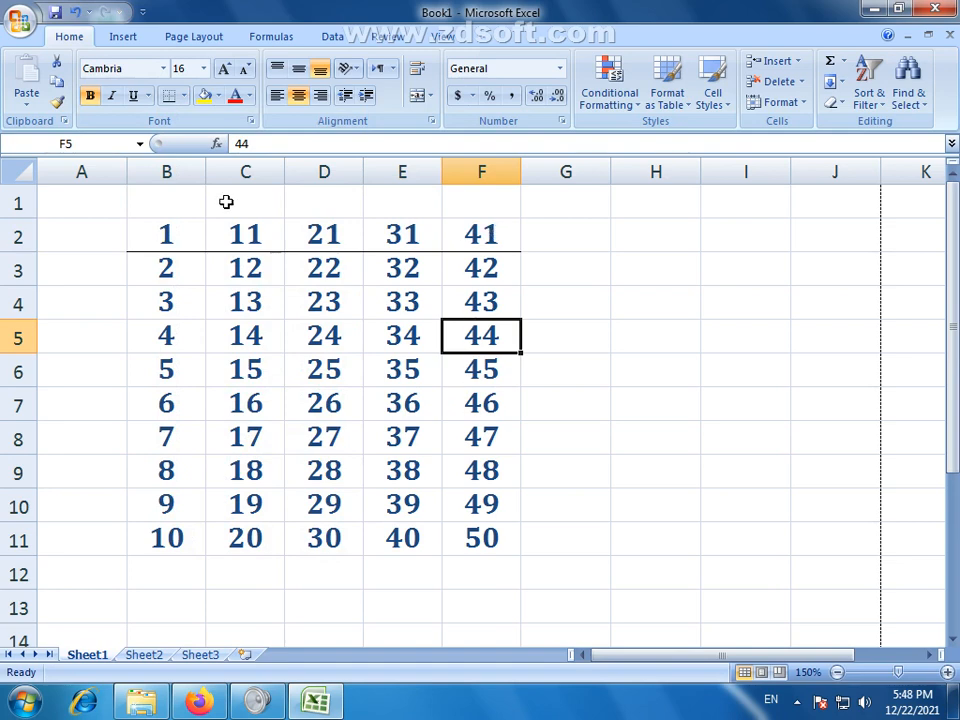
Add a Top Border above the first row of numbers, B2:F2.
left_click_drag(180, 405, 468, 408)
left_click(185, 95)
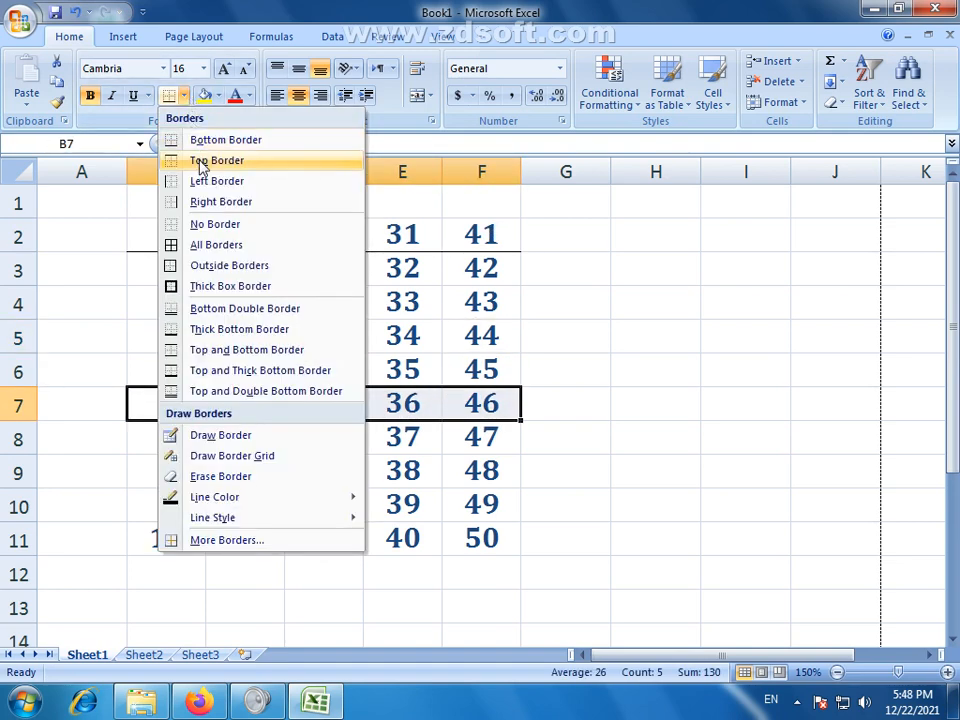
left_click(491, 231)
left_click_drag(491, 231, 170, 228)
left_click(185, 95)
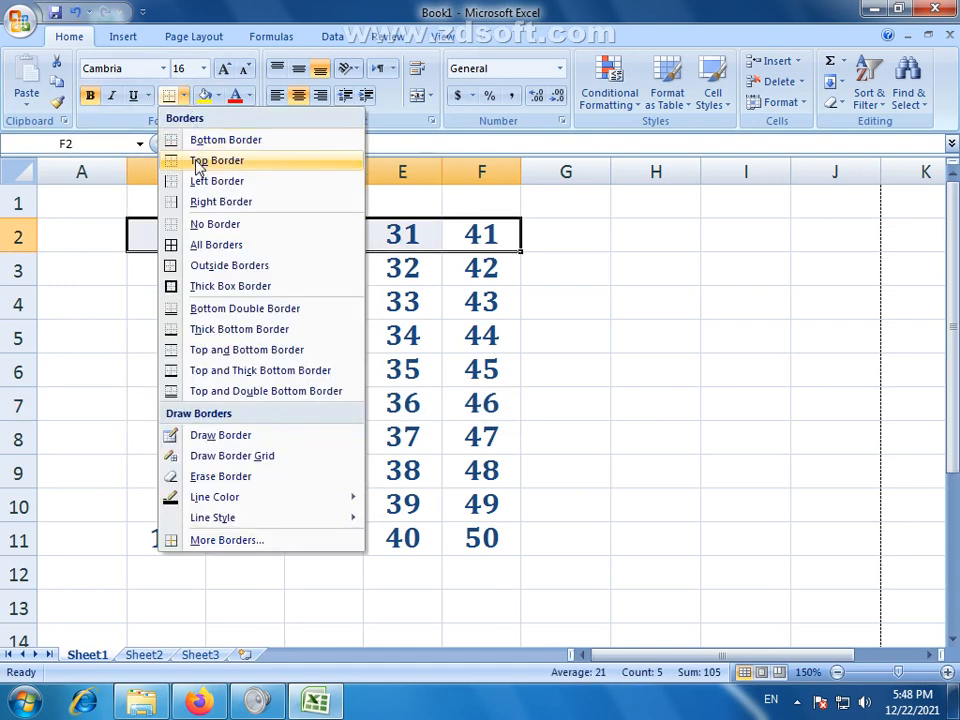
left_click(212, 163)
left_click(258, 326)
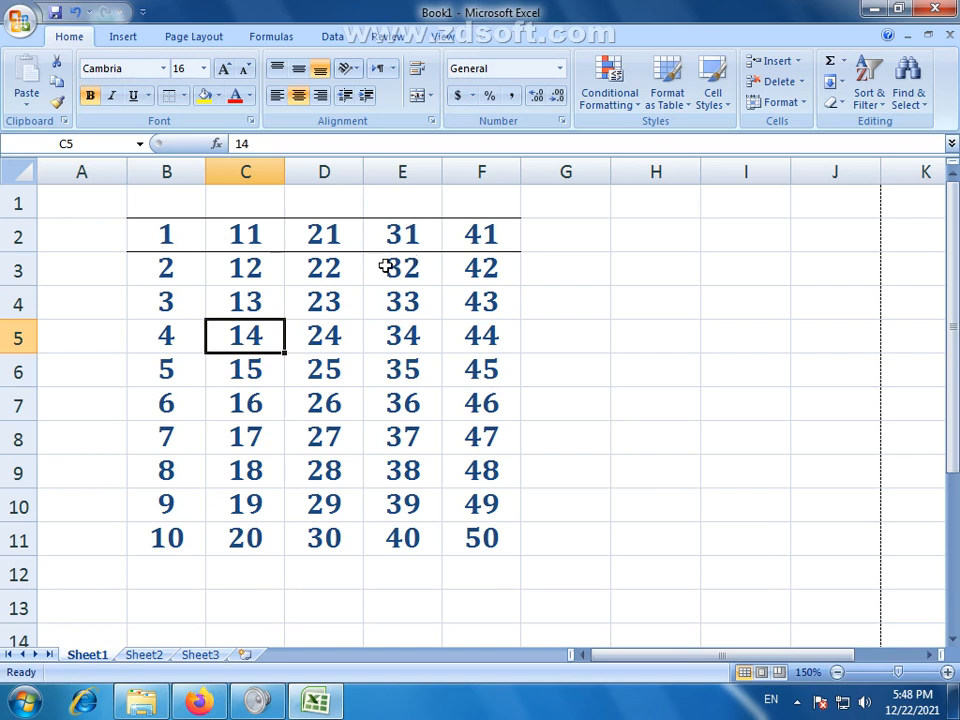
Apply Outside Borders around the whole number table B2:F11.
left_click(185, 96)
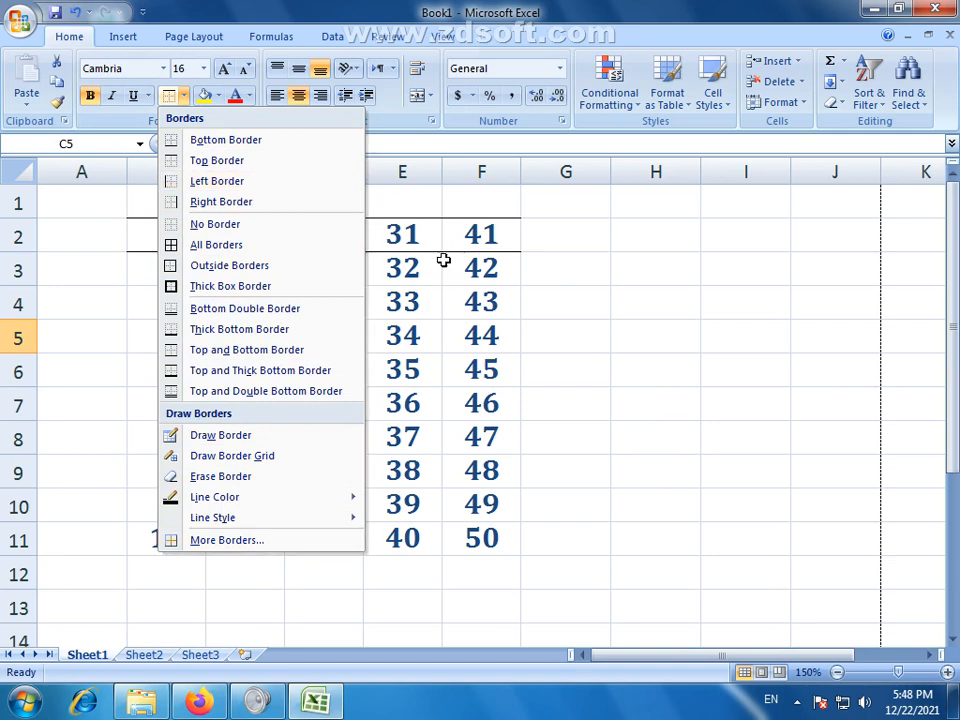
left_click(176, 240)
left_click_drag(176, 240, 461, 536)
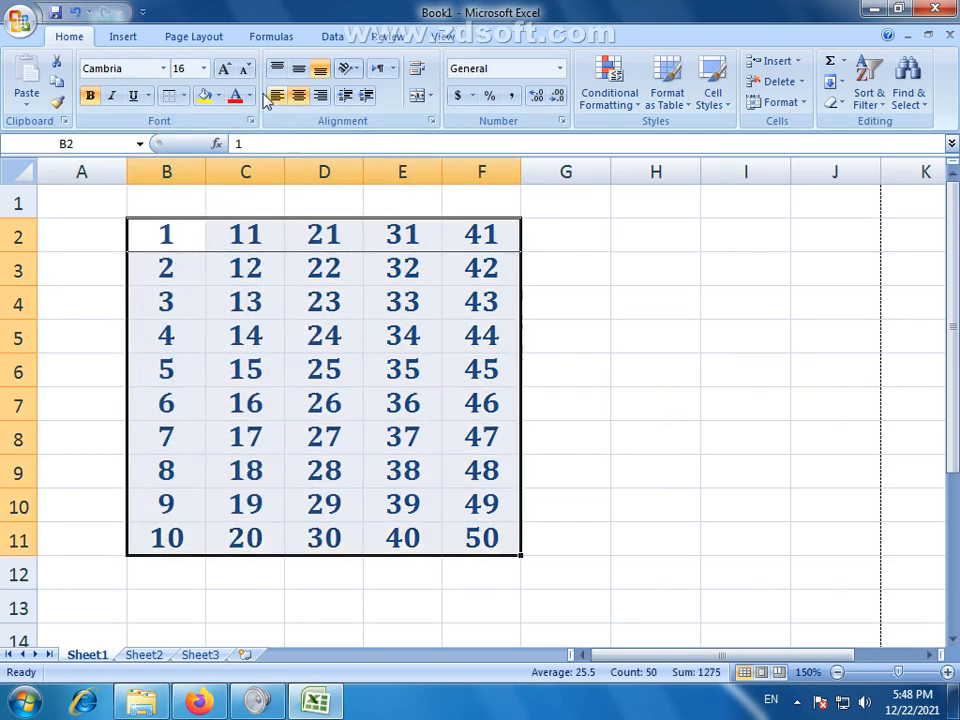
left_click(184, 96)
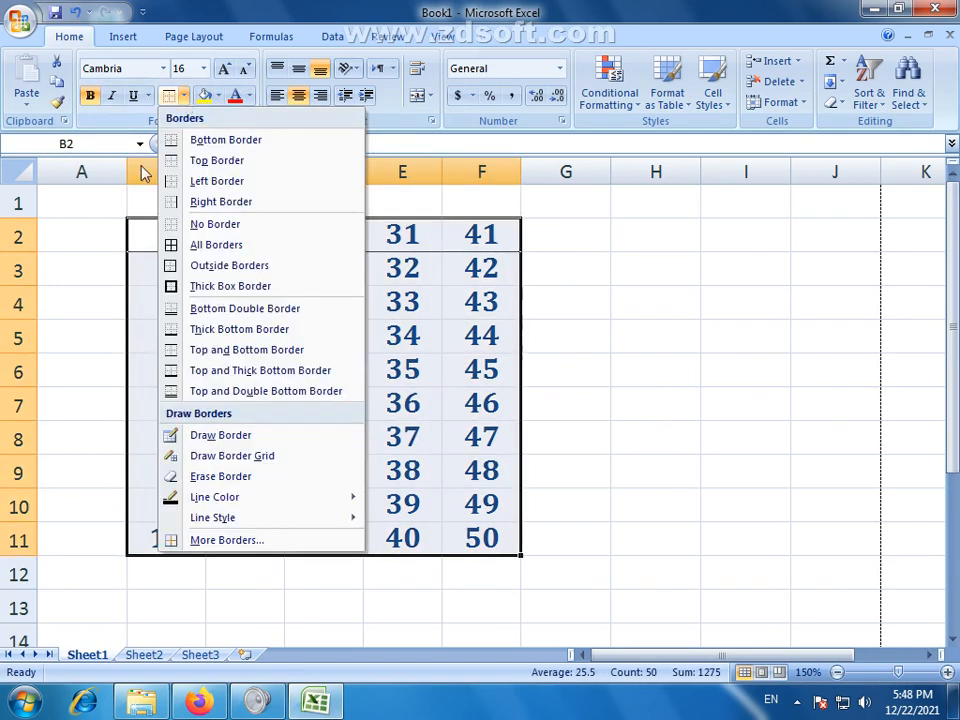
left_click(224, 266)
left_click(657, 514)
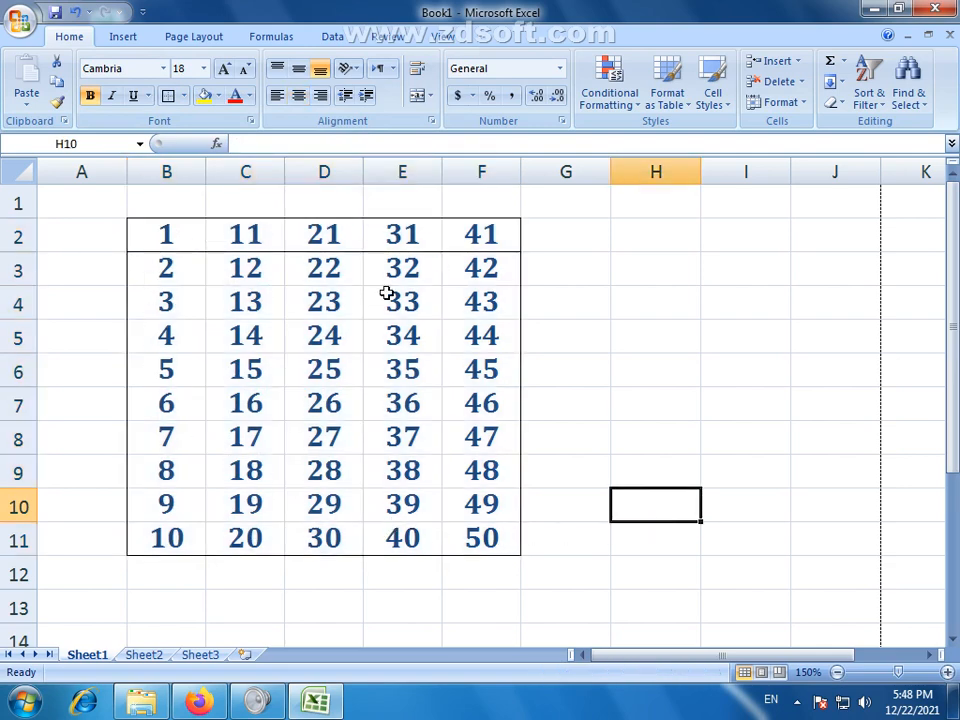
Clear every border from the outlined number table B2:F11 with No Border.
left_click_drag(191, 236, 478, 535)
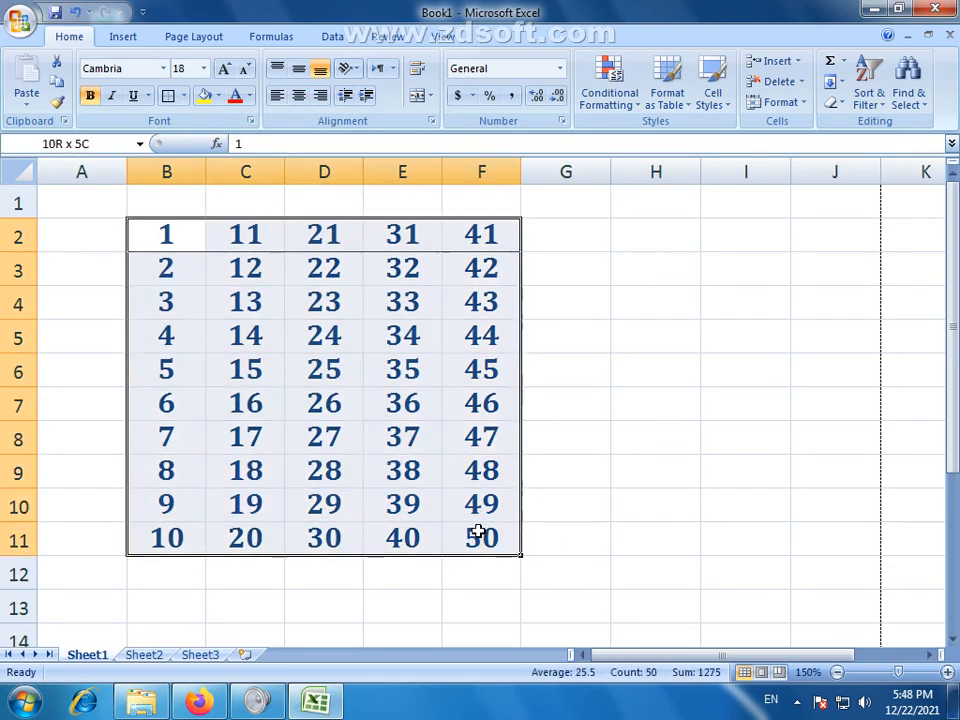
left_click(184, 96)
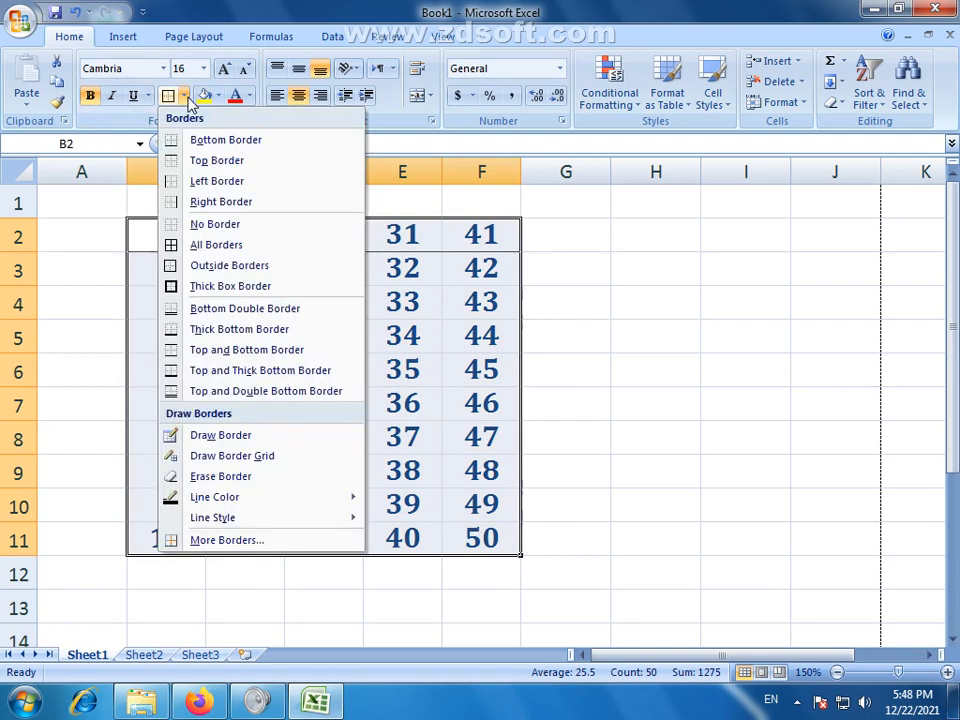
left_click(186, 224)
left_click(559, 540)
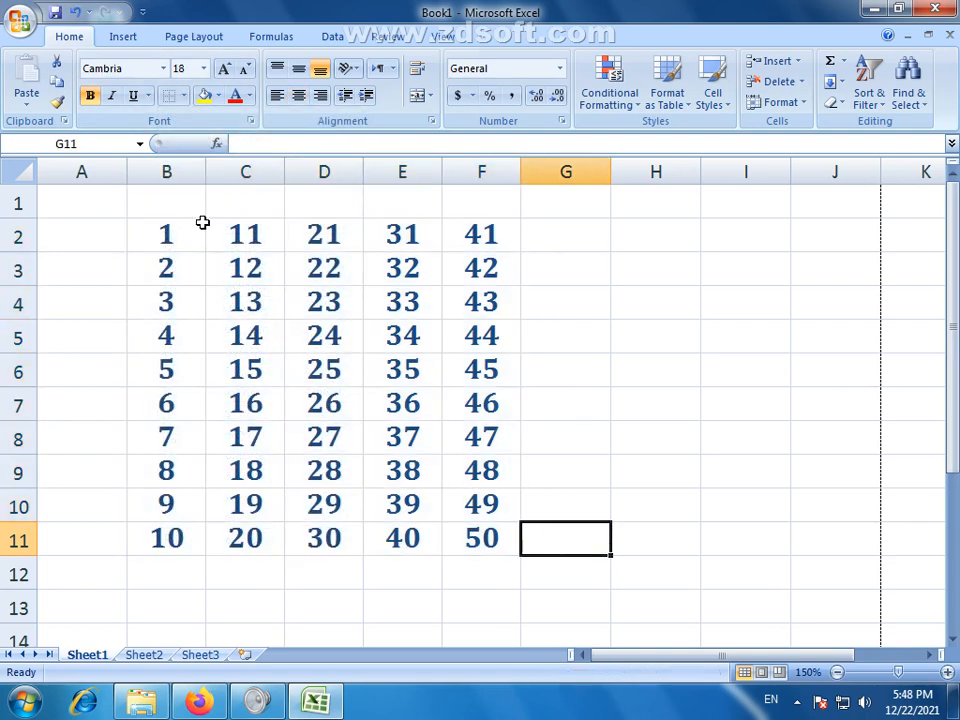
Open the detailed border settings for the number table B2:F11, keeping part of the table in view.
left_click(184, 96)
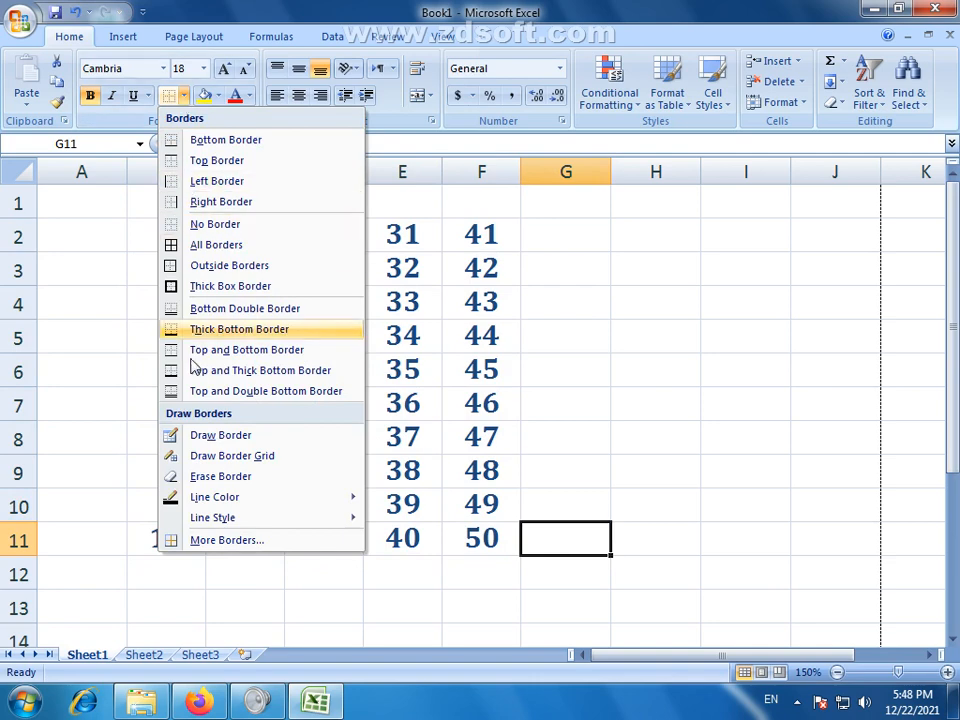
left_click(664, 459)
left_click_drag(169, 234, 495, 545)
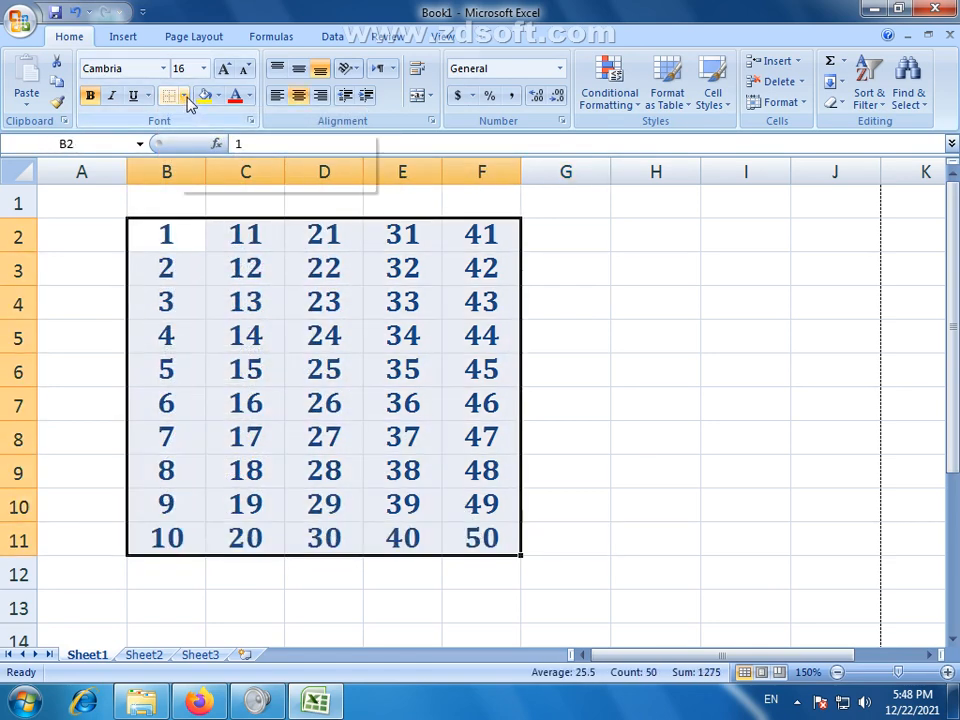
left_click(185, 97)
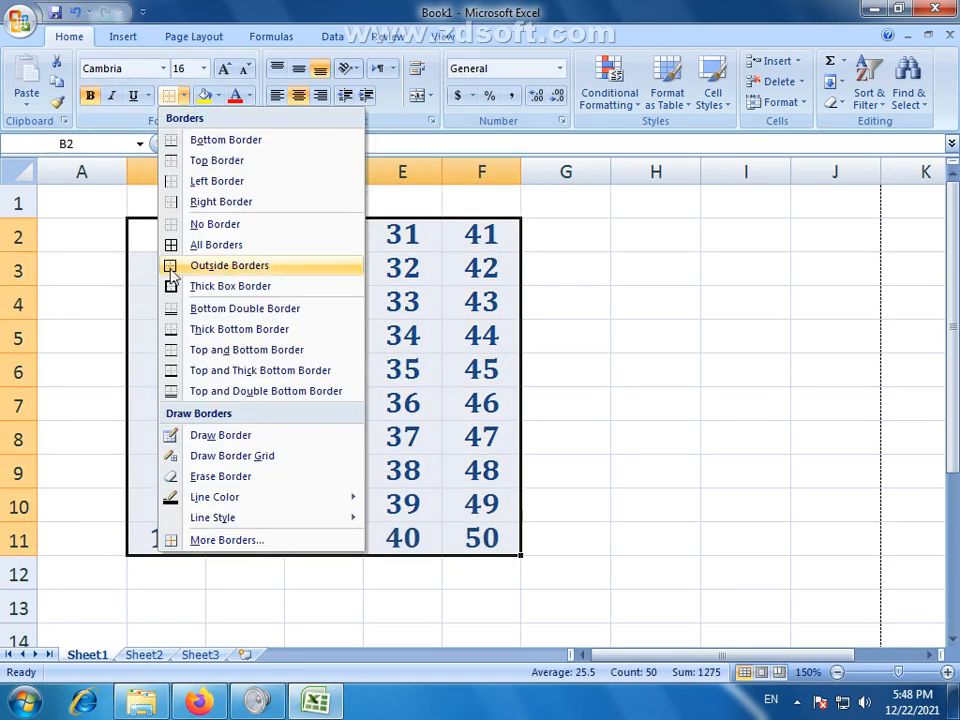
left_click(227, 545)
left_click_drag(321, 135, 636, 157)
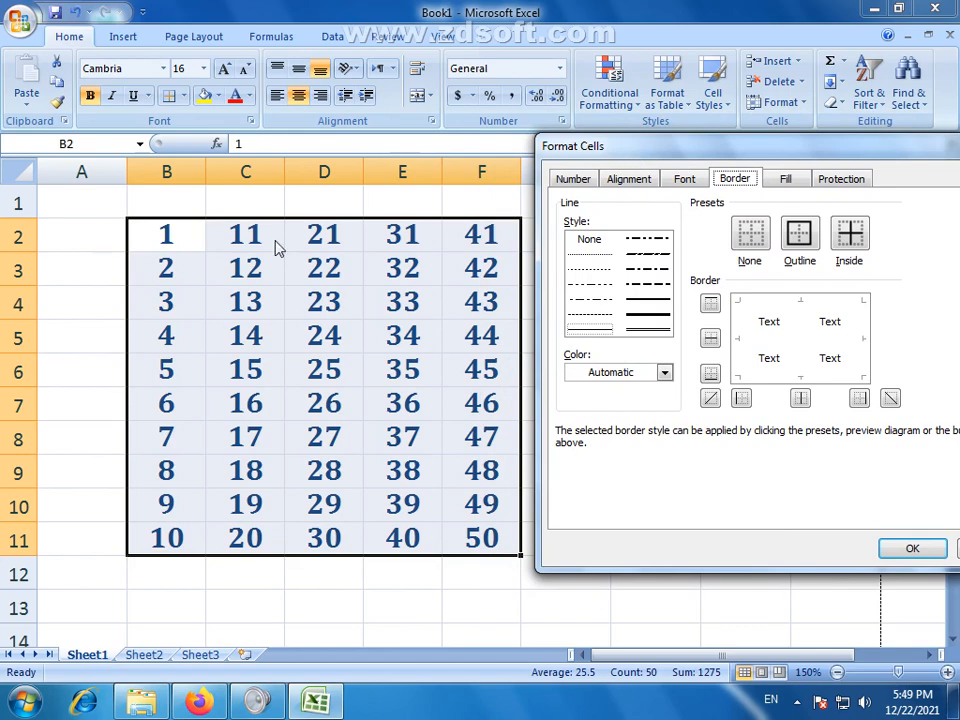
left_click_drag(771, 157, 639, 175)
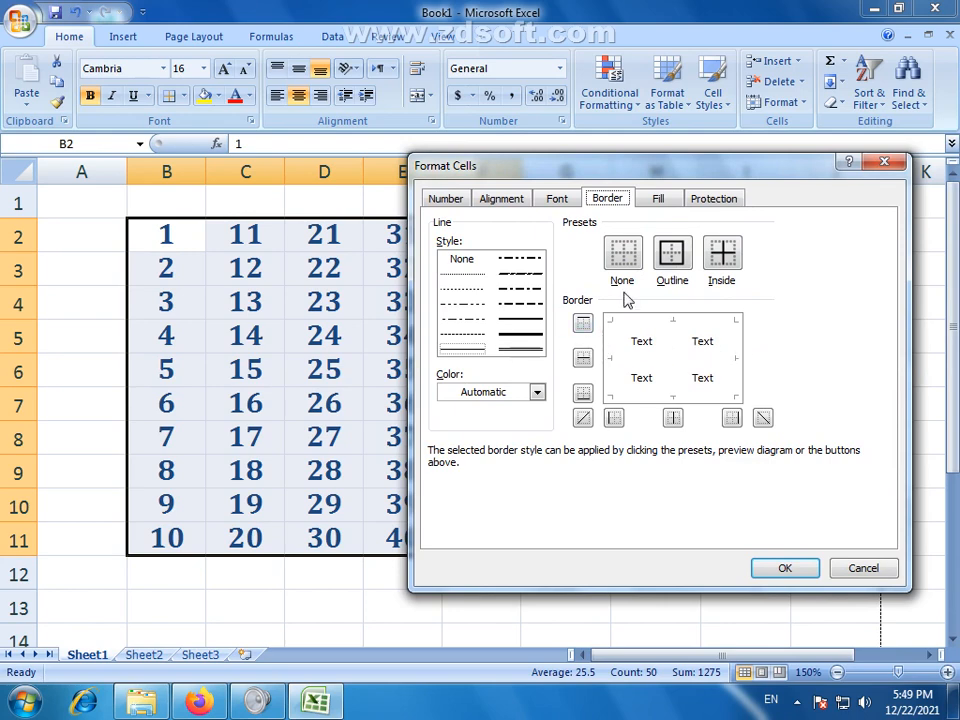
left_click_drag(581, 159, 588, 154)
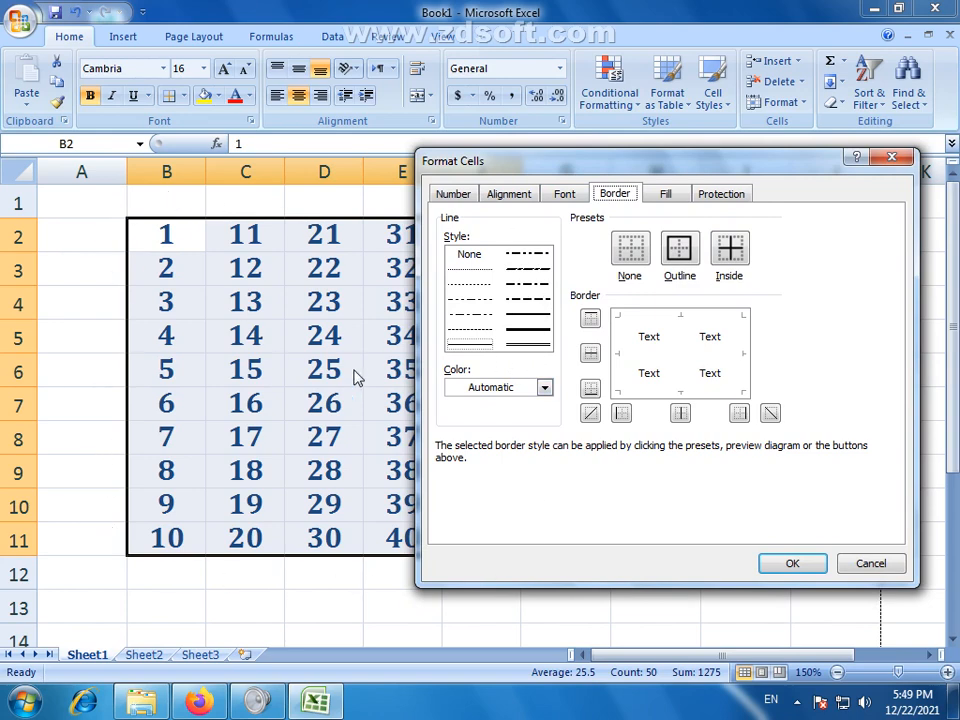
Apply a thick solid red Outline border around the number table B2:F11.
left_click(478, 300)
left_click(475, 315)
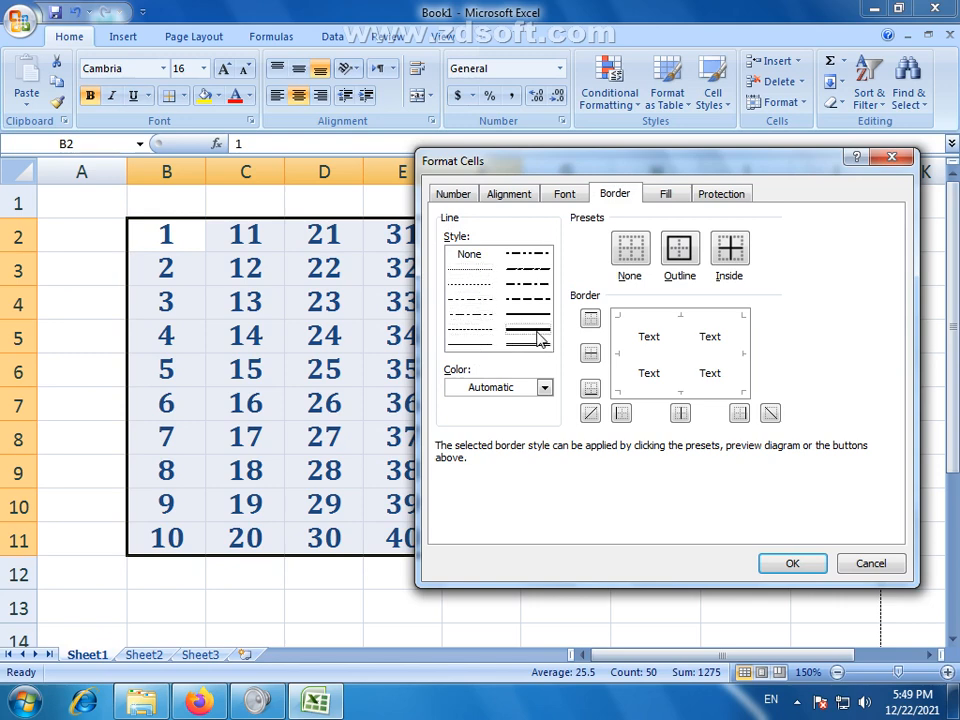
left_click(513, 335)
left_click(533, 340)
left_click(543, 387)
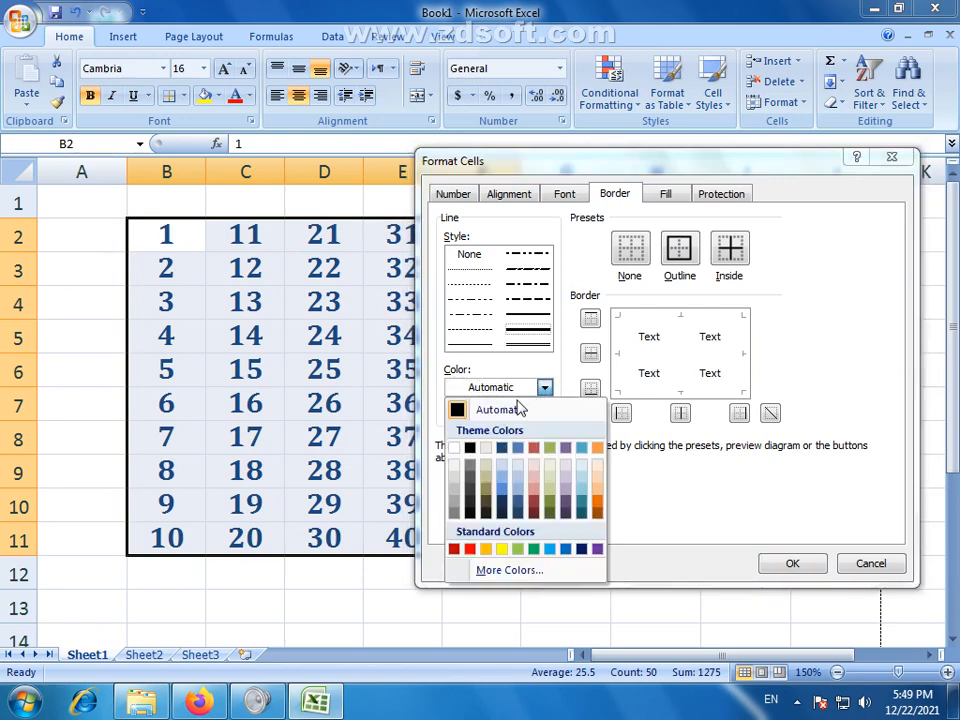
left_click(470, 550)
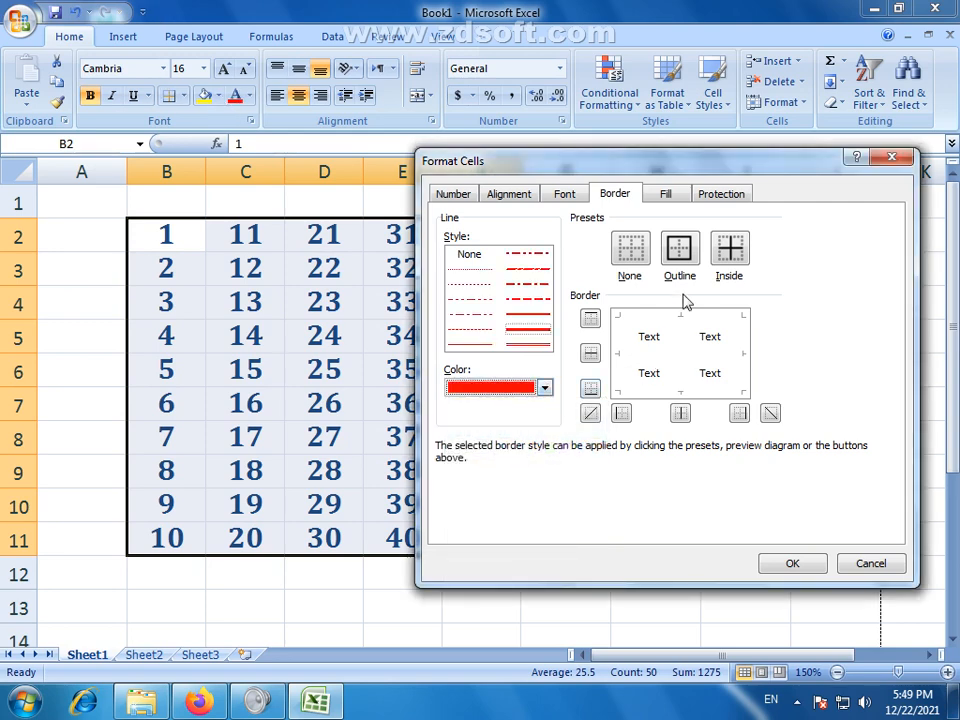
left_click(681, 256)
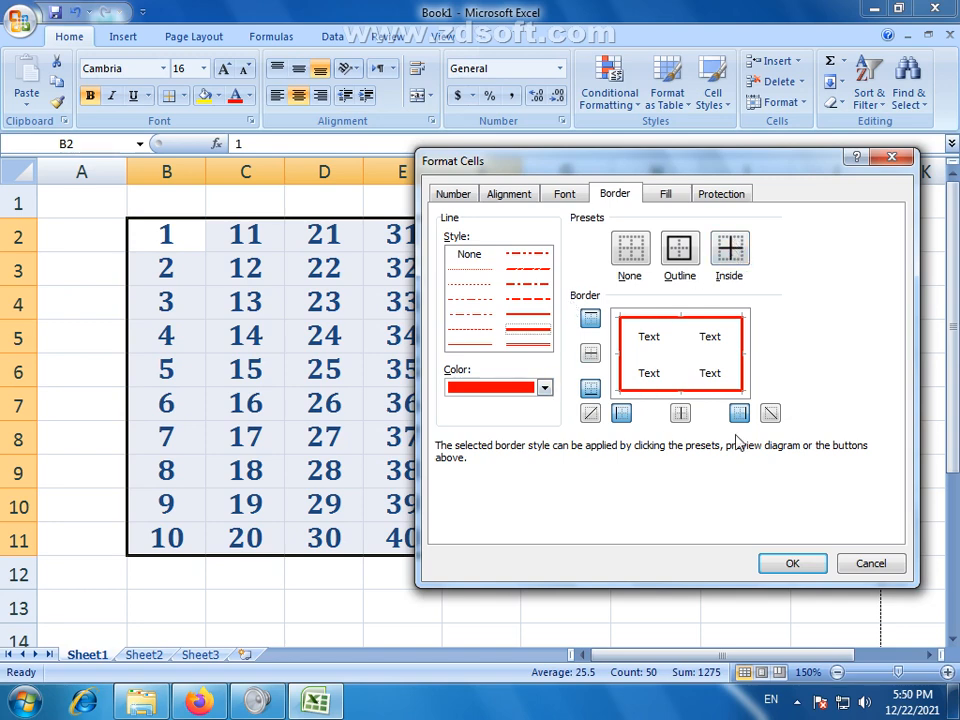
left_click(790, 563)
left_click(598, 471)
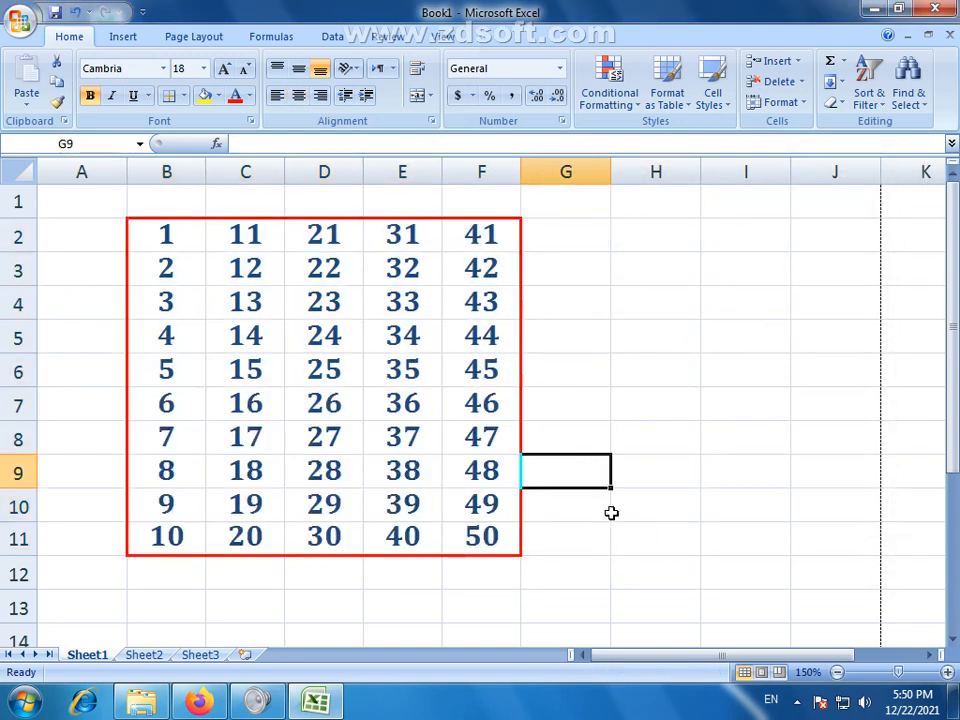
left_click(649, 559)
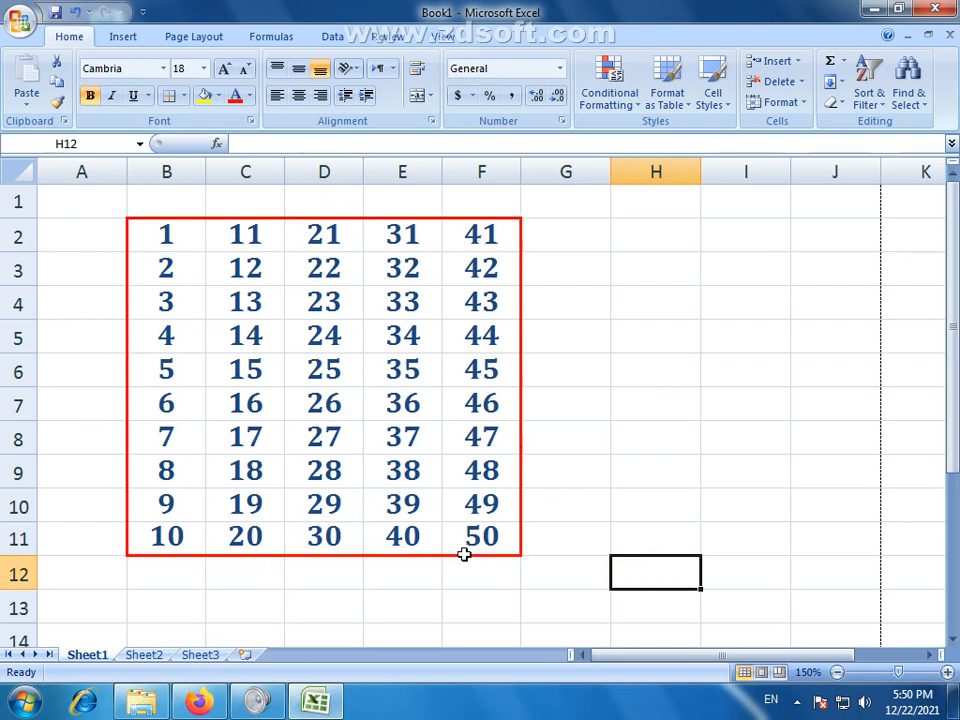
Choose a medium solid green line in the detailed border settings for the number table B2:F11.
left_click_drag(168, 245, 474, 531)
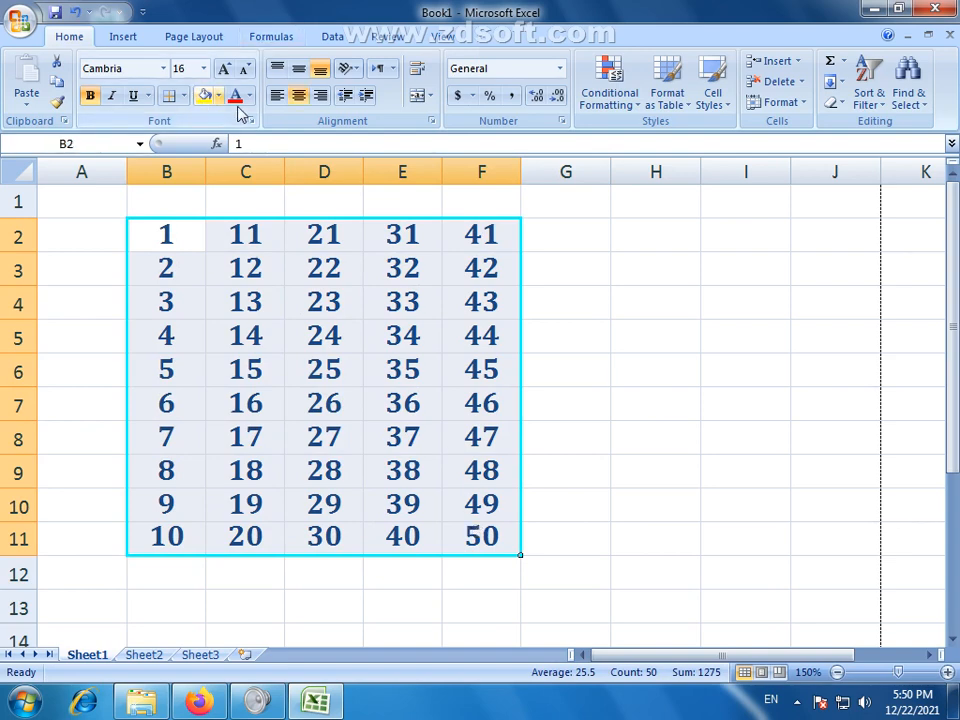
left_click(183, 95)
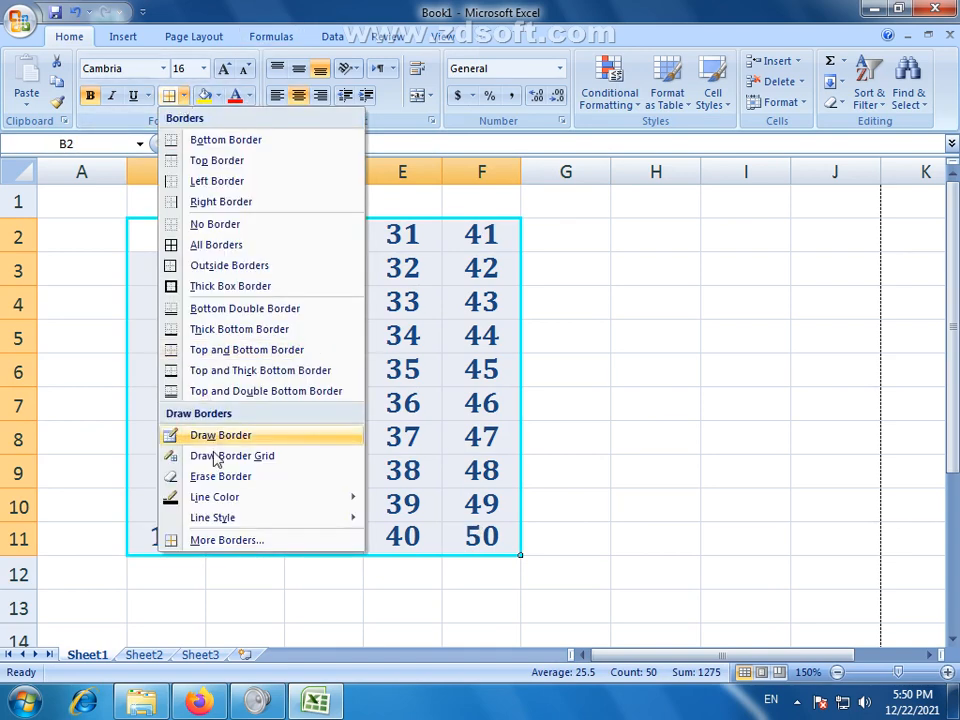
left_click(213, 540)
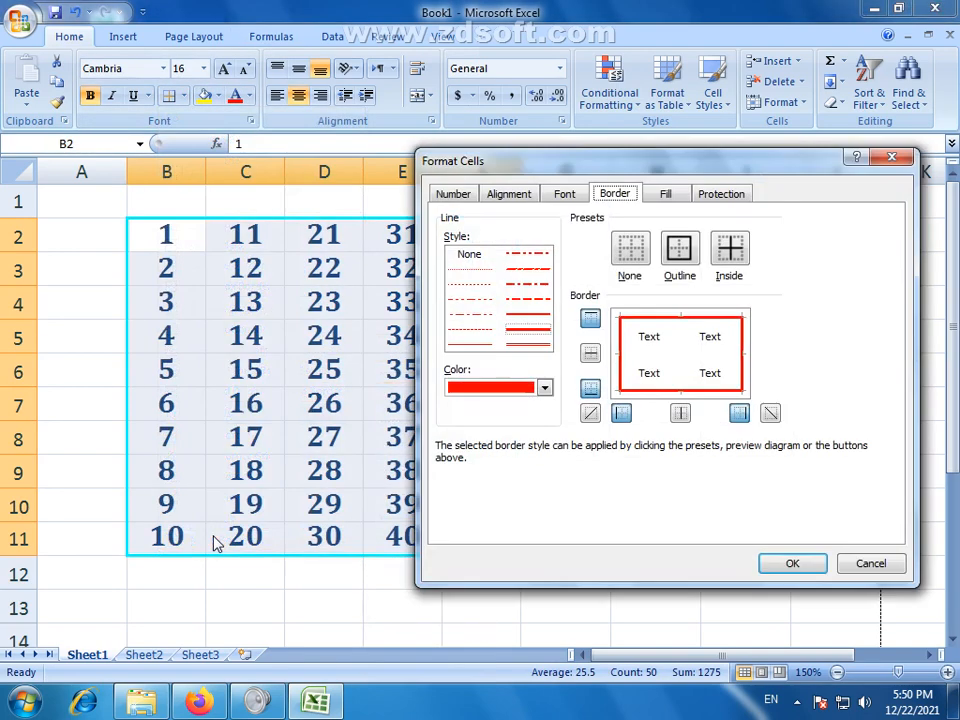
left_click(540, 325)
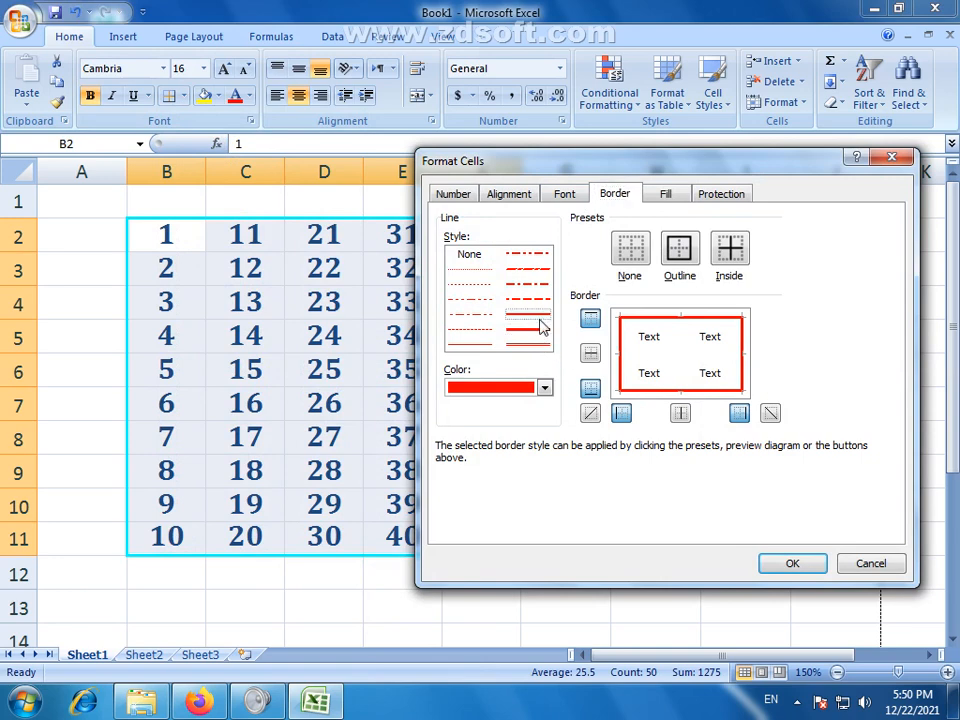
left_click(544, 387)
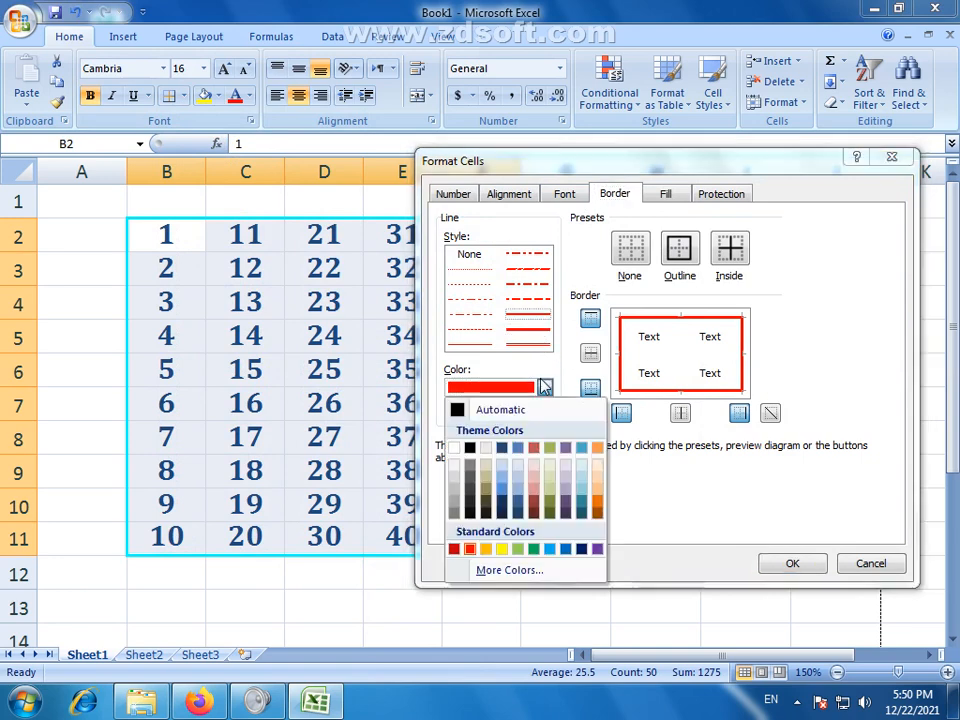
left_click(535, 550)
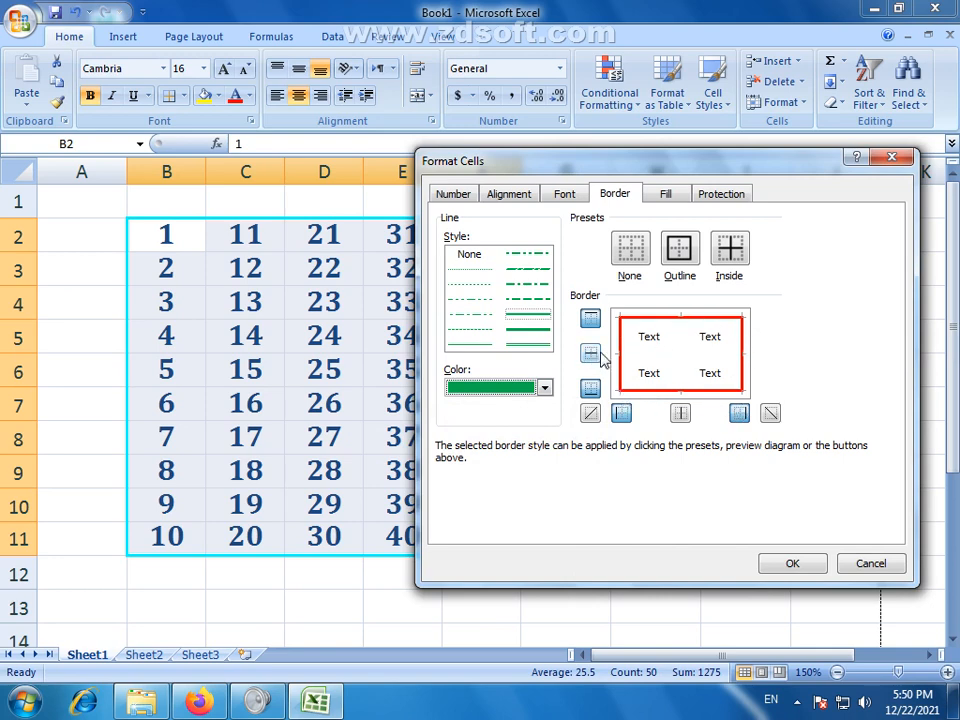
Try the green horizontal and vertical inside lines in the border preview, and clear them again.
left_click(590, 352)
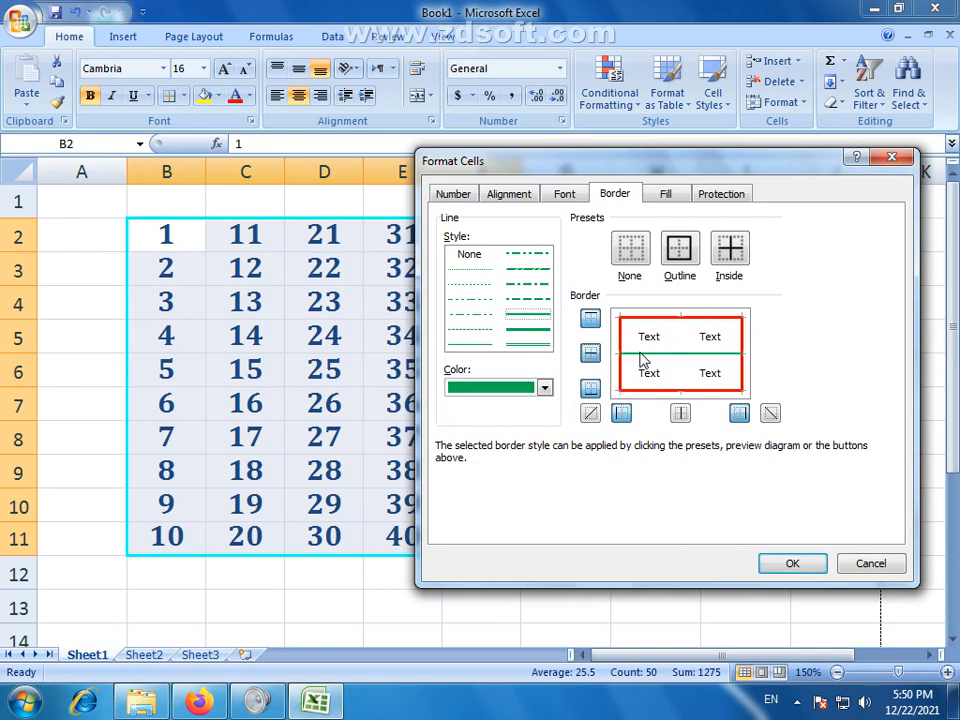
left_click(730, 255)
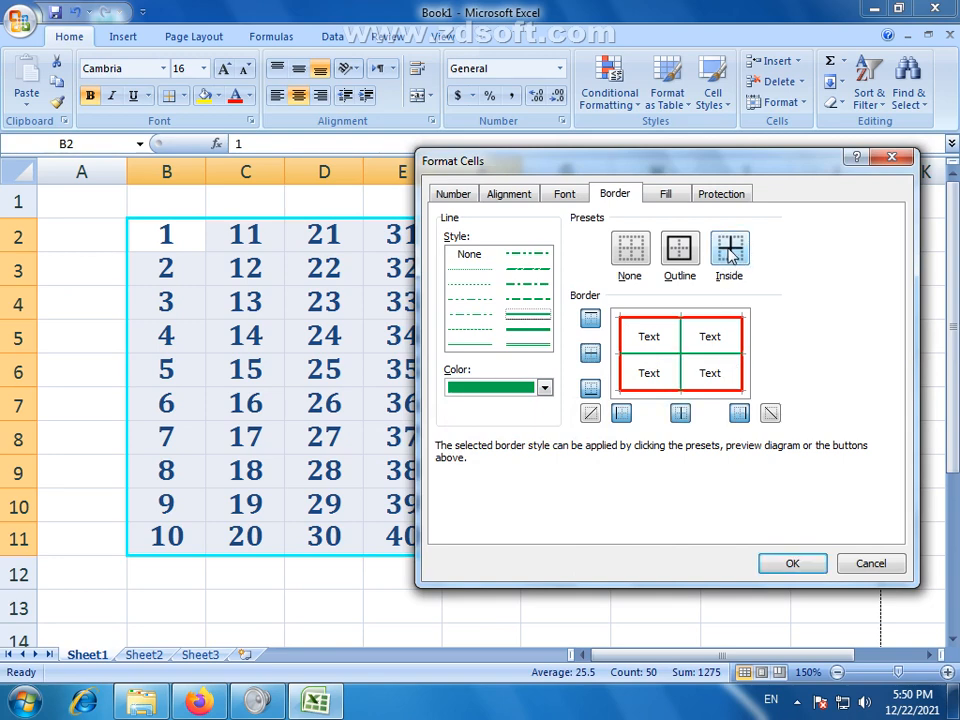
left_click(681, 373)
left_click(657, 353)
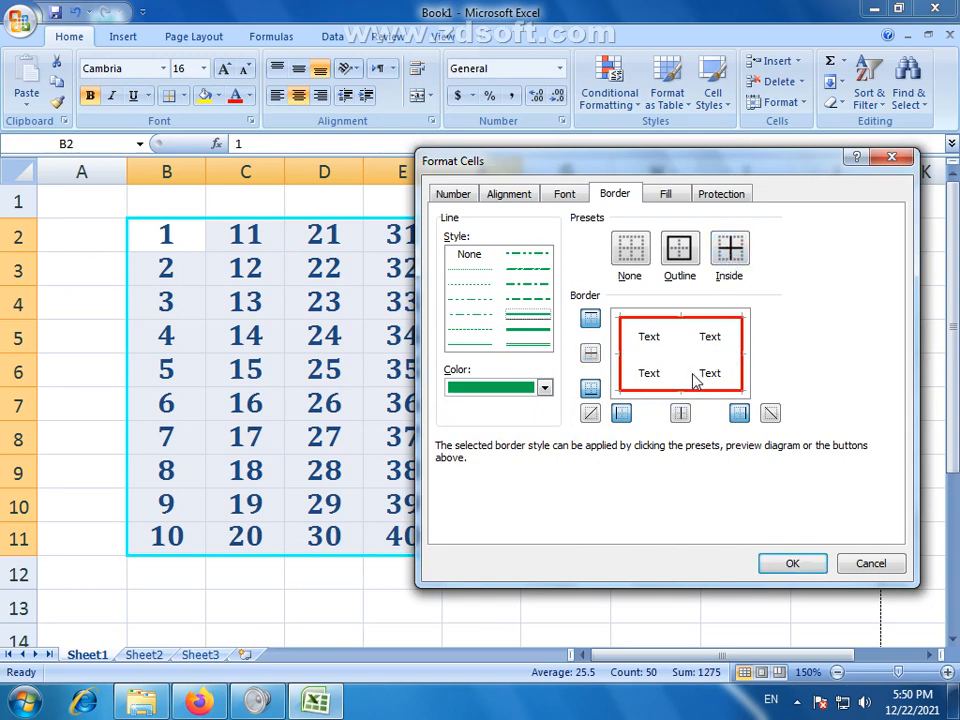
Apply green Inside borders, horizontal and vertical, to the number table B2:F11.
left_click(598, 352)
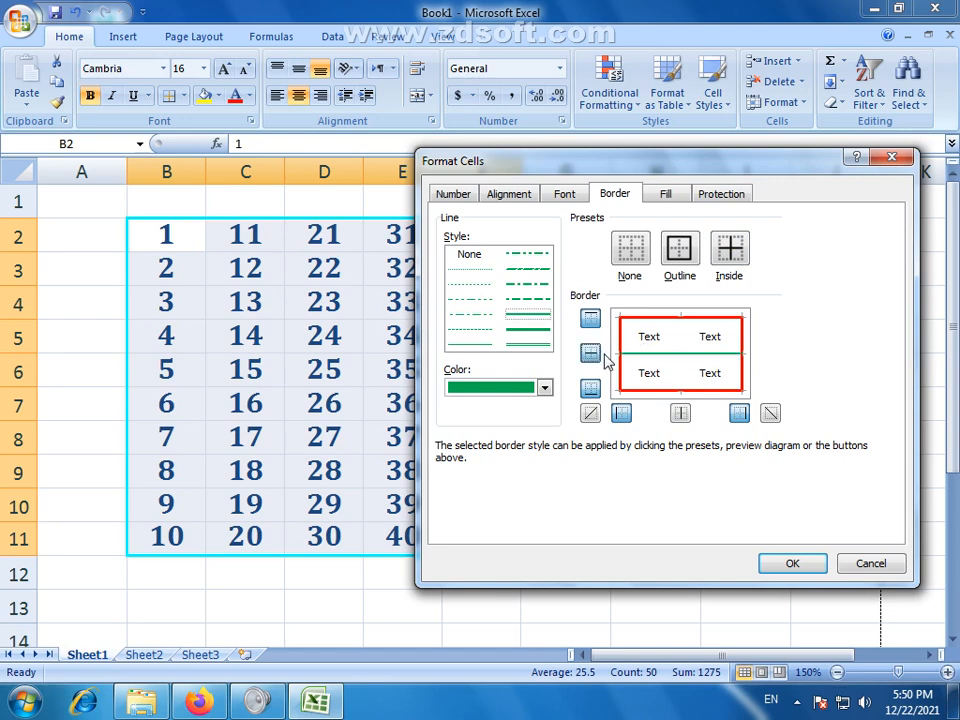
left_click(731, 250)
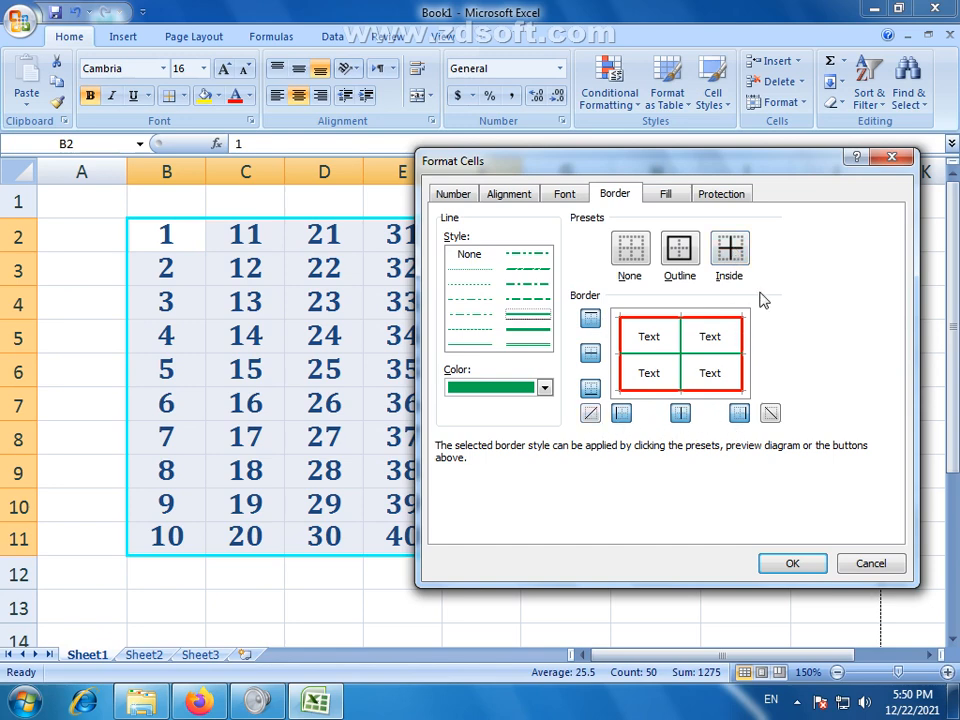
left_click(795, 566)
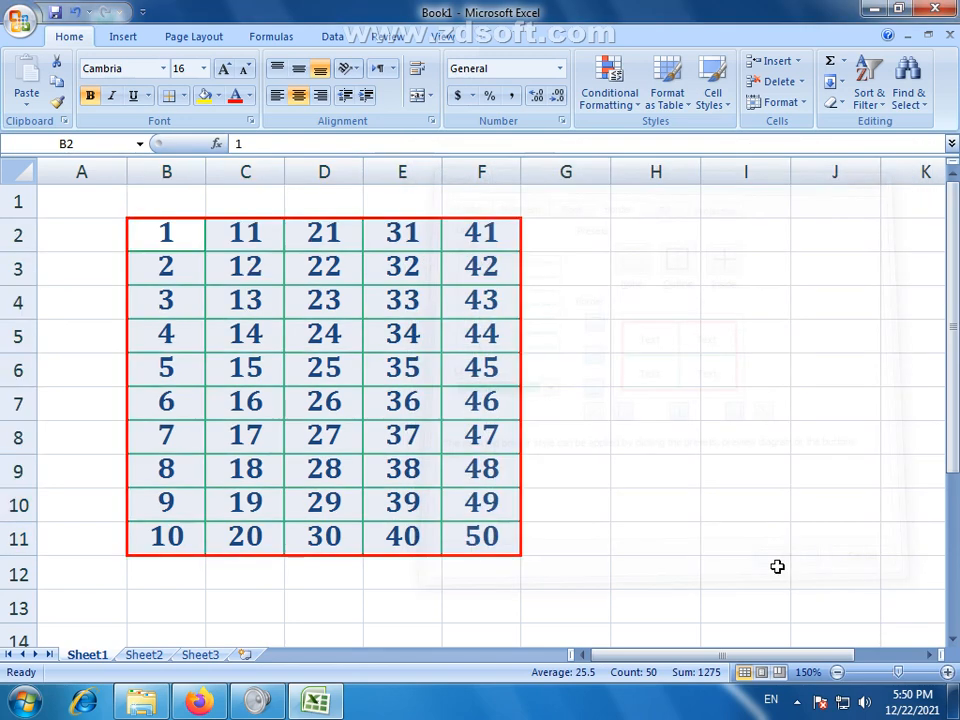
left_click(630, 538)
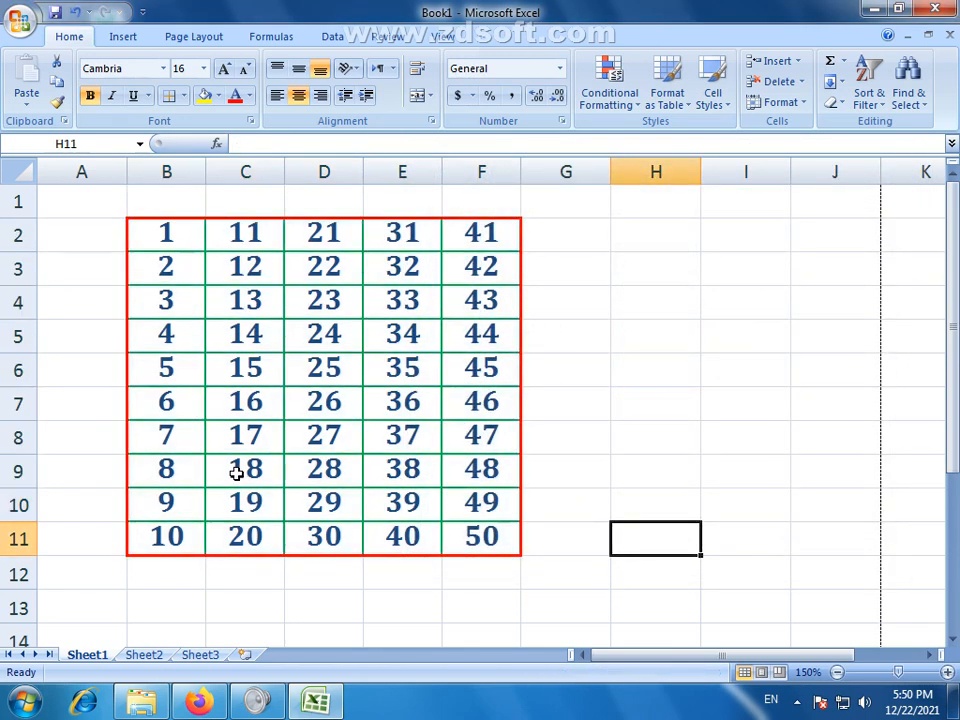
left_click_drag(246, 332, 408, 432)
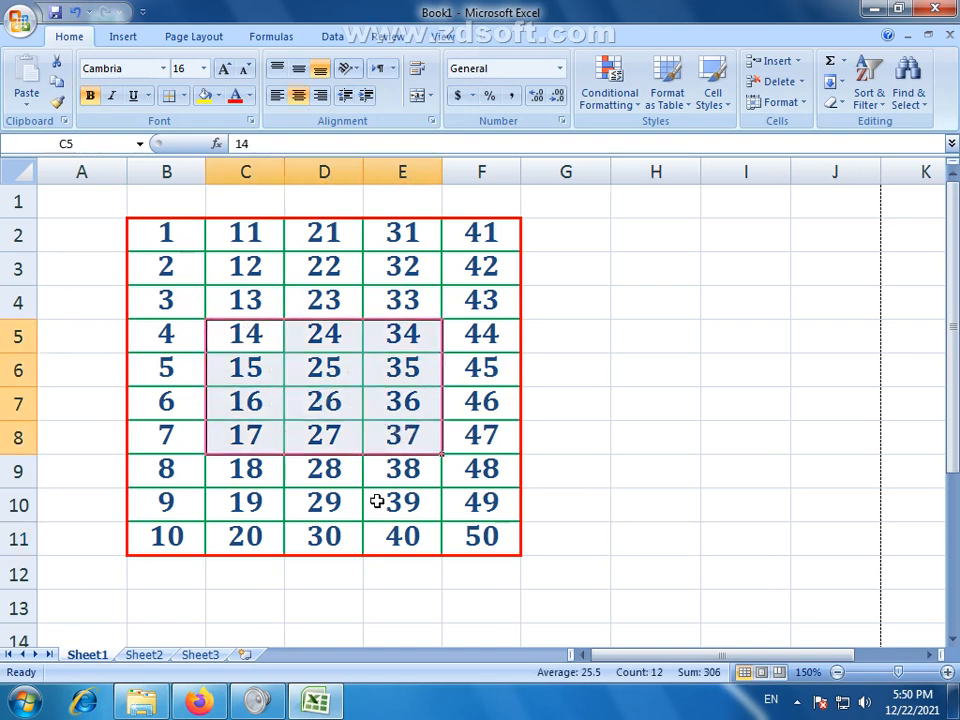
left_click(183, 95)
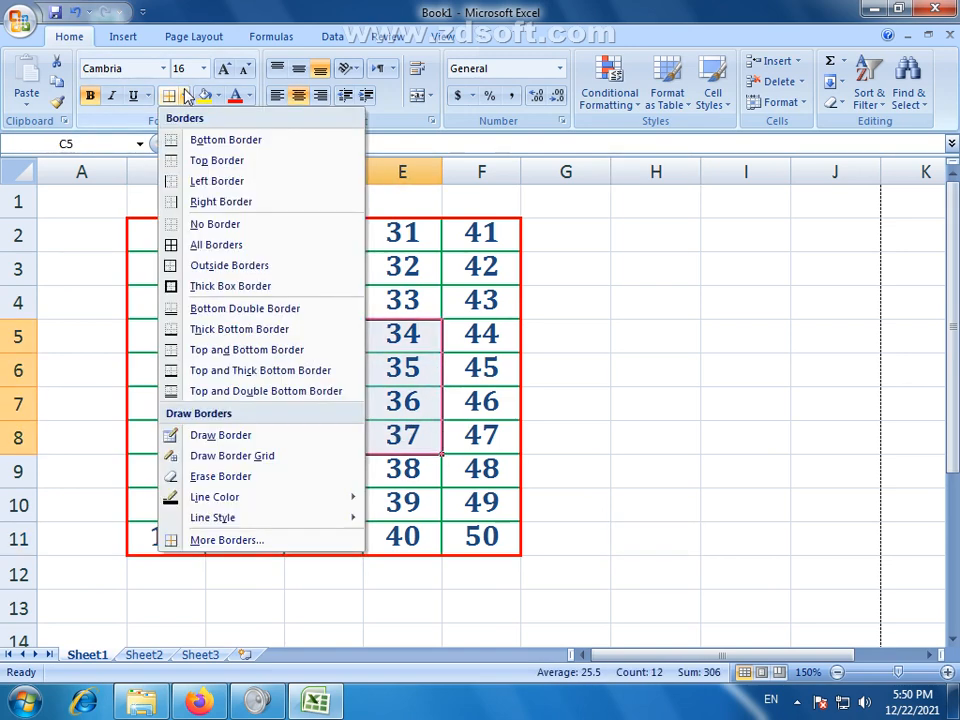
left_click(230, 541)
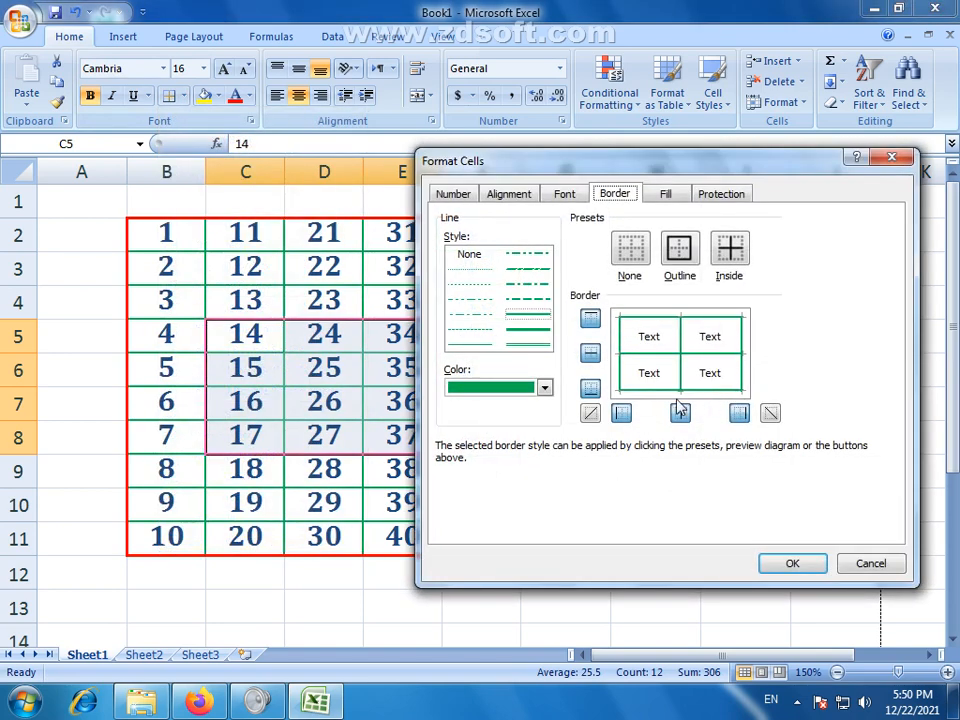
left_click(545, 389)
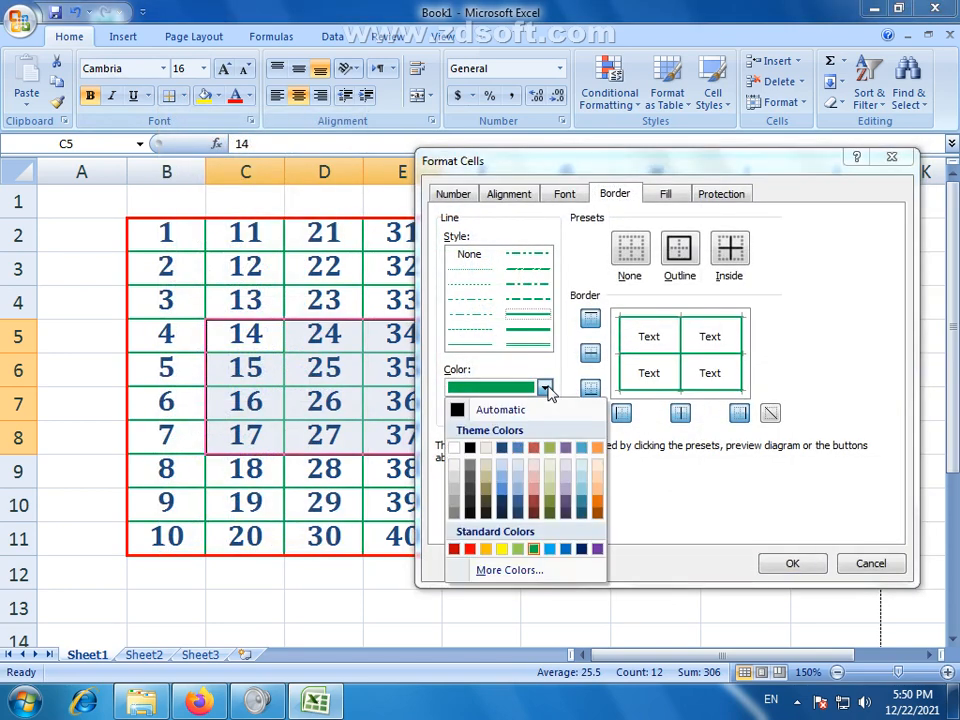
left_click(582, 549)
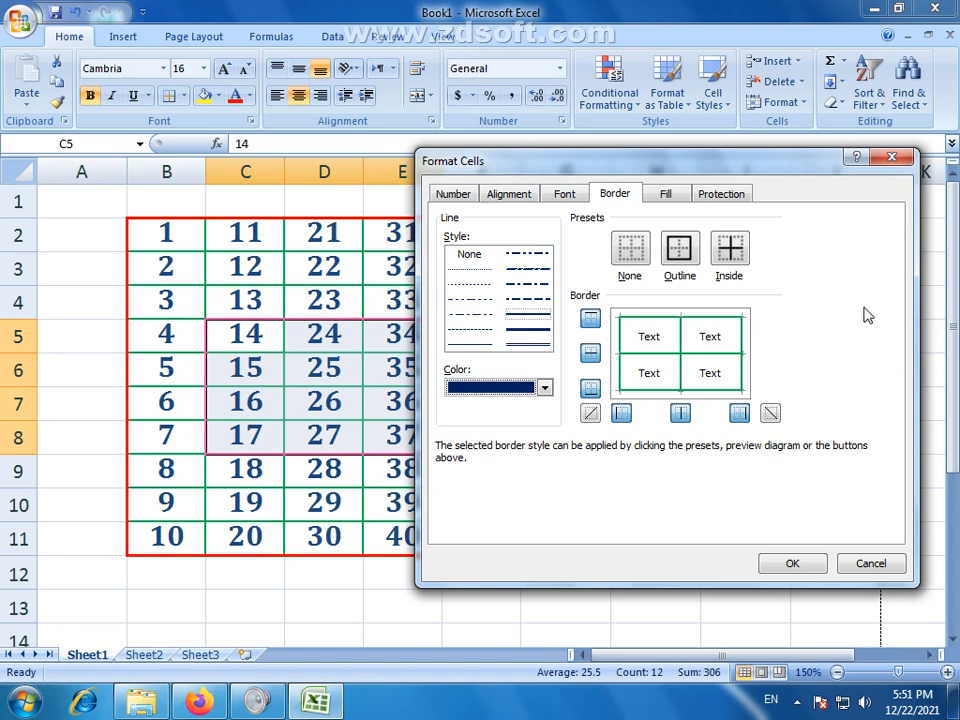
left_click(865, 562)
left_click(510, 602)
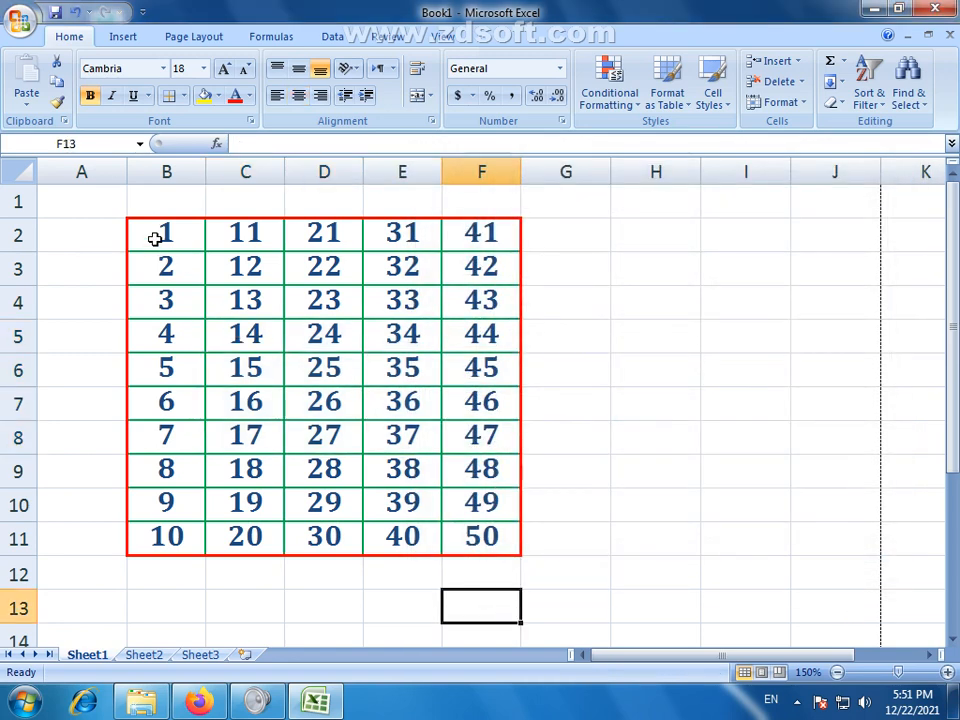
left_click_drag(228, 330, 415, 444)
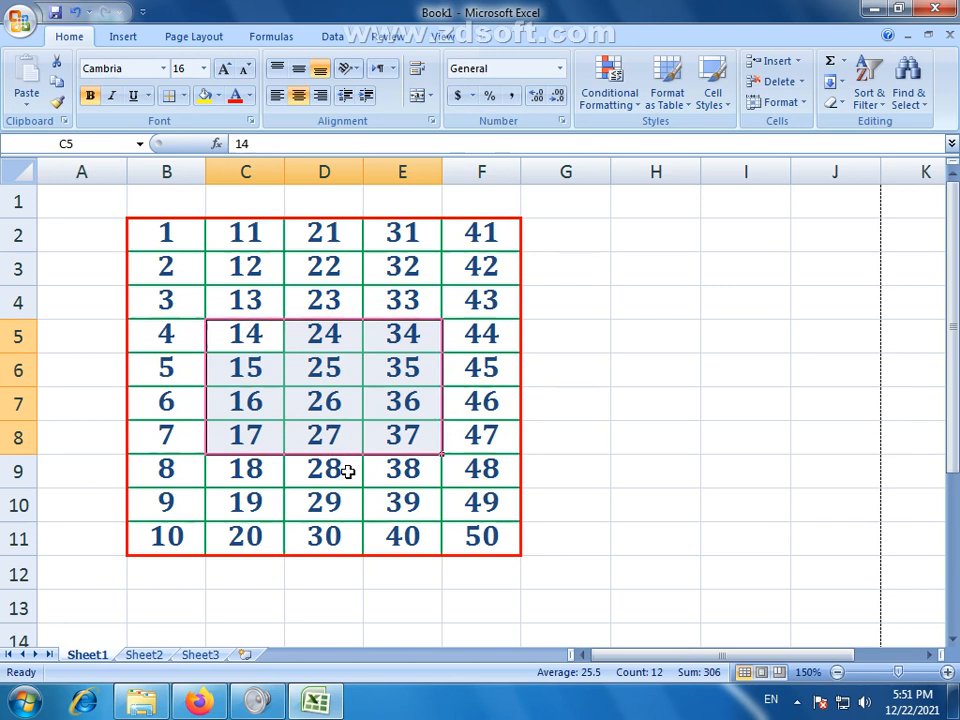
left_click(576, 472)
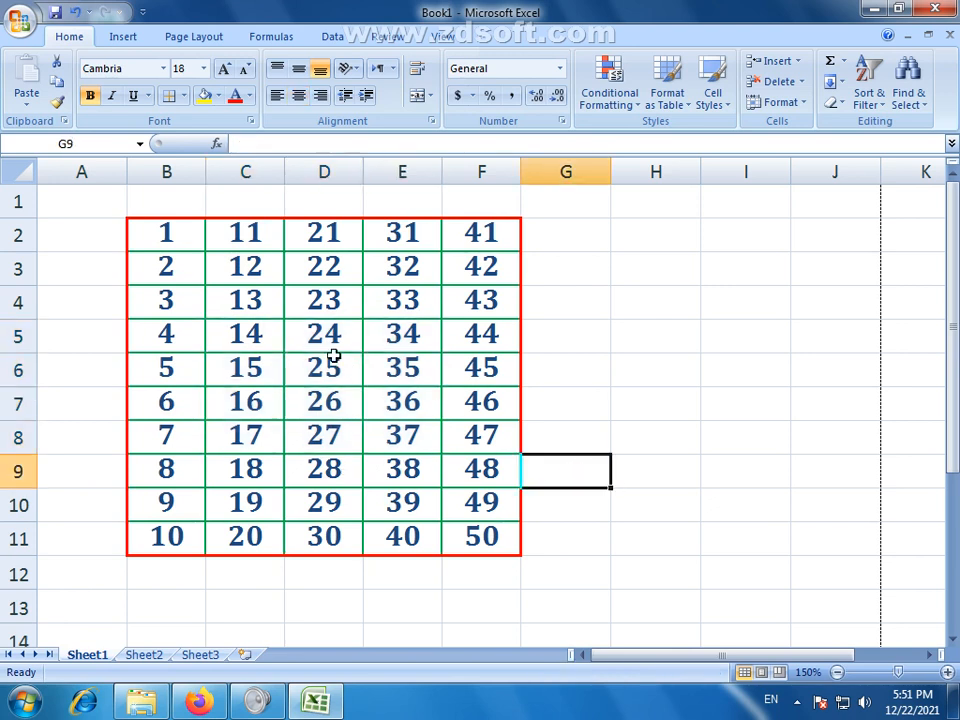
Set a thick solid dark blue Outline border for the inner block C5:E8 in the detailed border settings.
left_click_drag(231, 336, 390, 438)
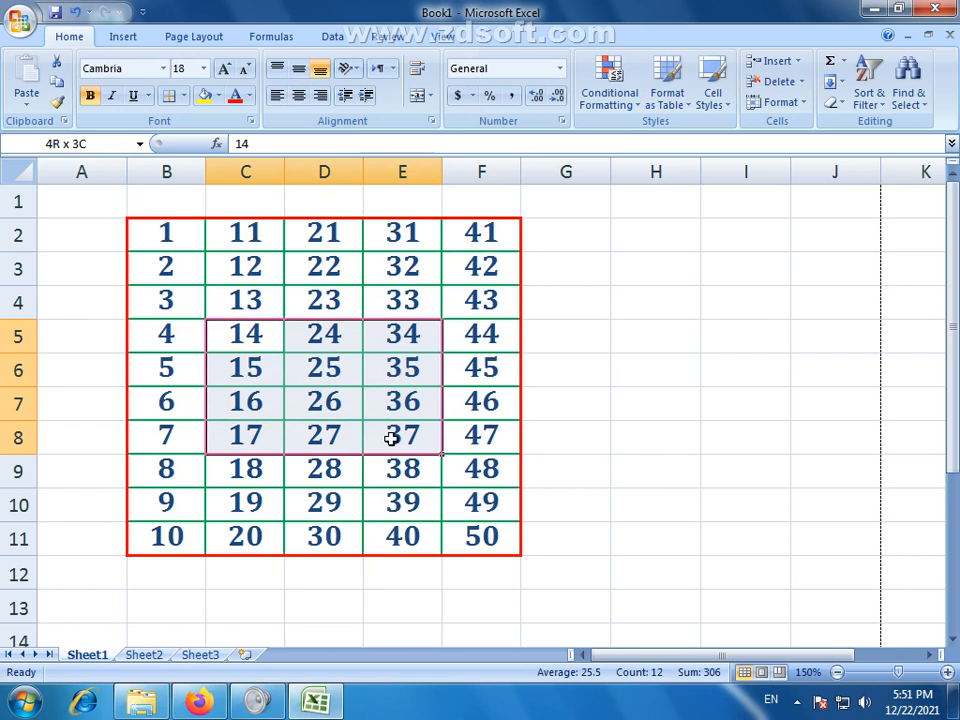
left_click_drag(390, 438, 407, 437)
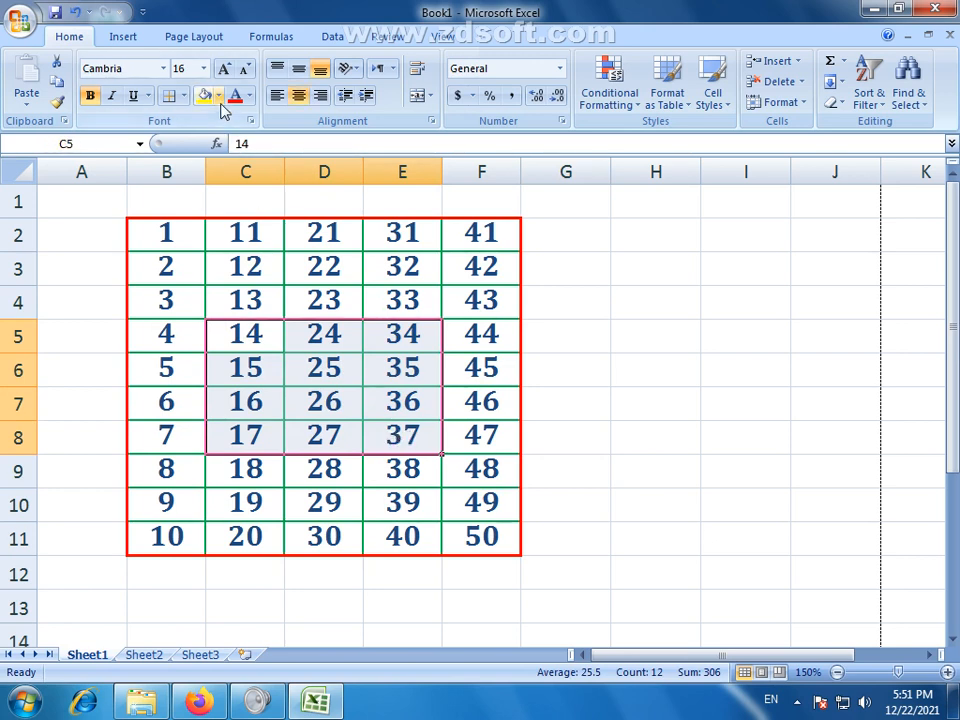
left_click(183, 96)
left_click(228, 540)
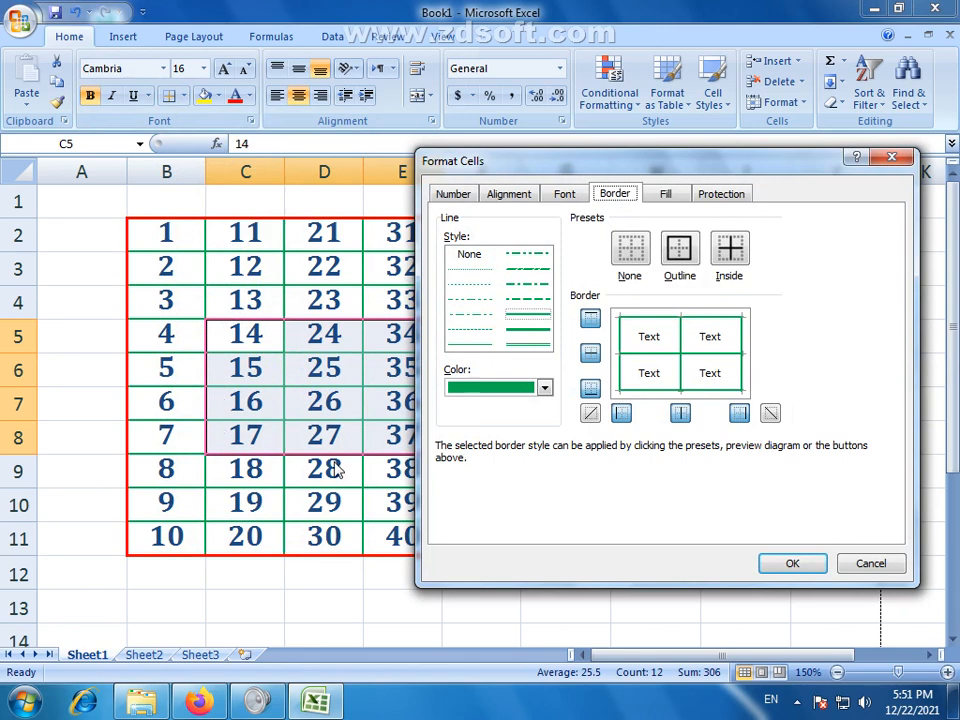
left_click(547, 335)
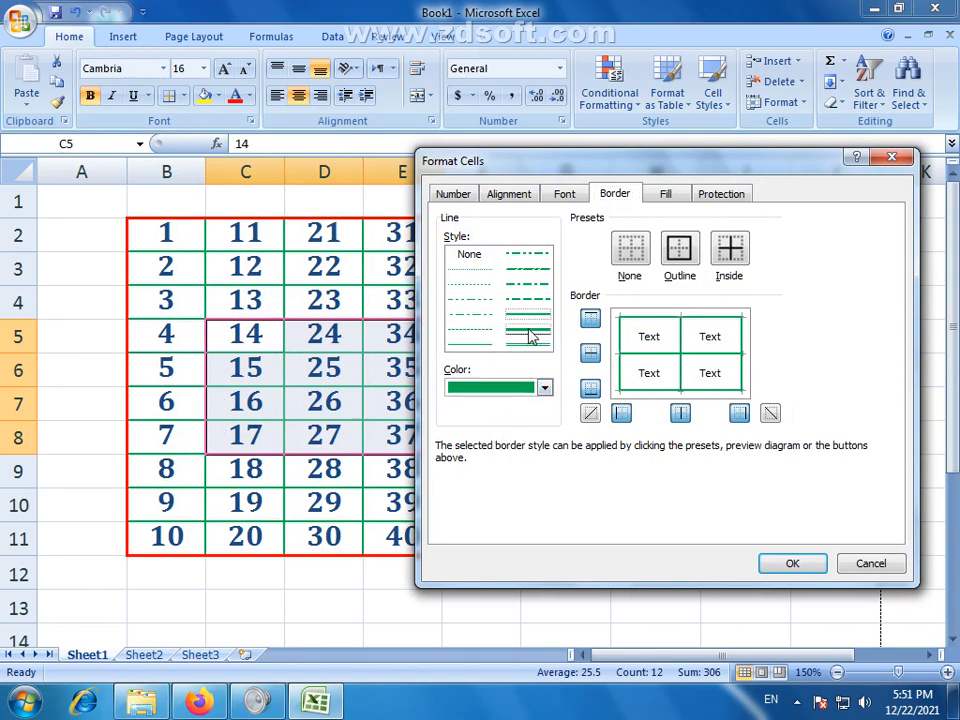
left_click(544, 388)
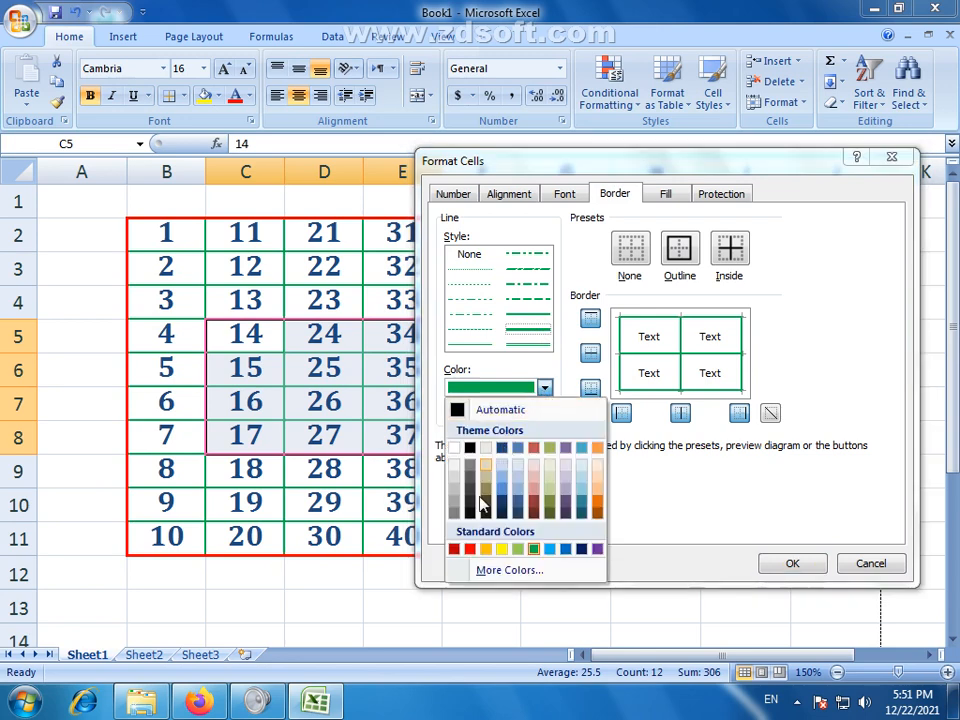
left_click(581, 549)
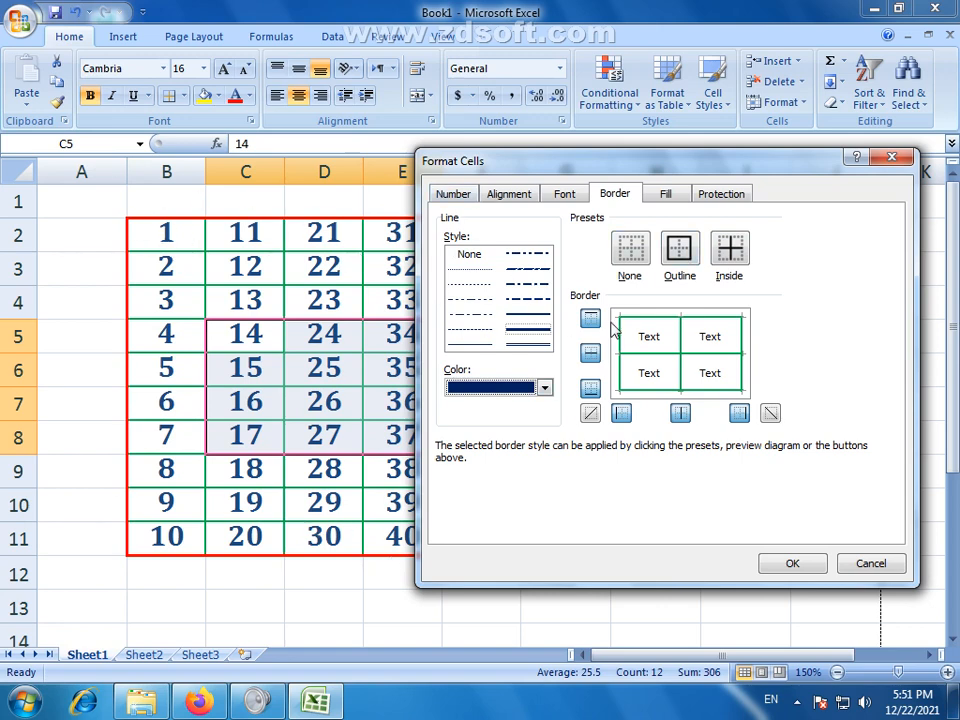
left_click(681, 250)
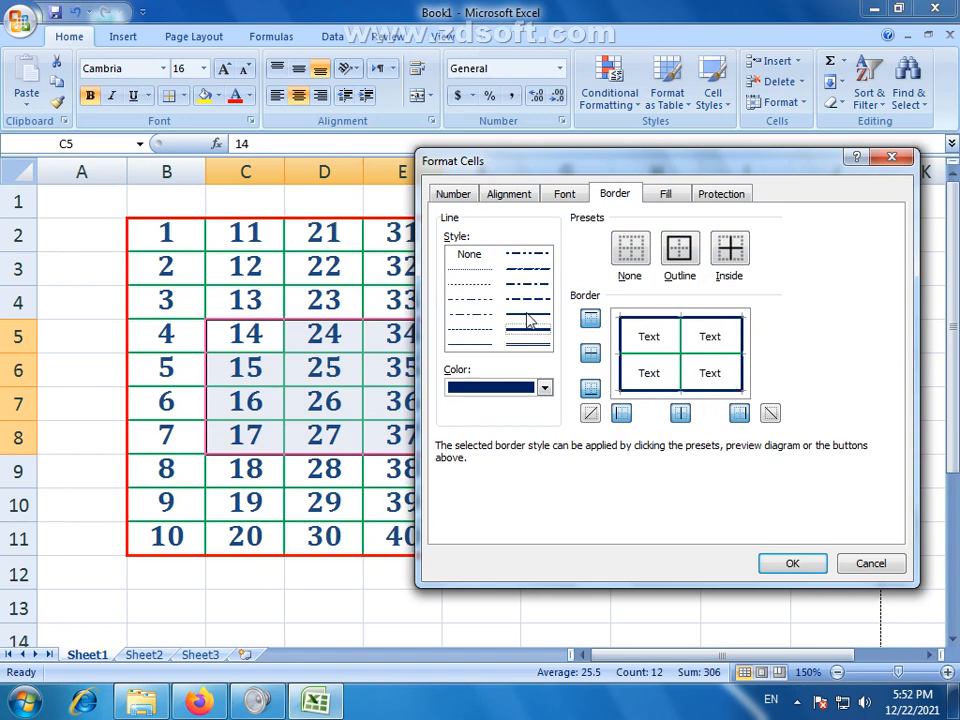
Add yellow slanted dash-dot Inside borders to the block C5:E8 and apply the border settings.
left_click(541, 271)
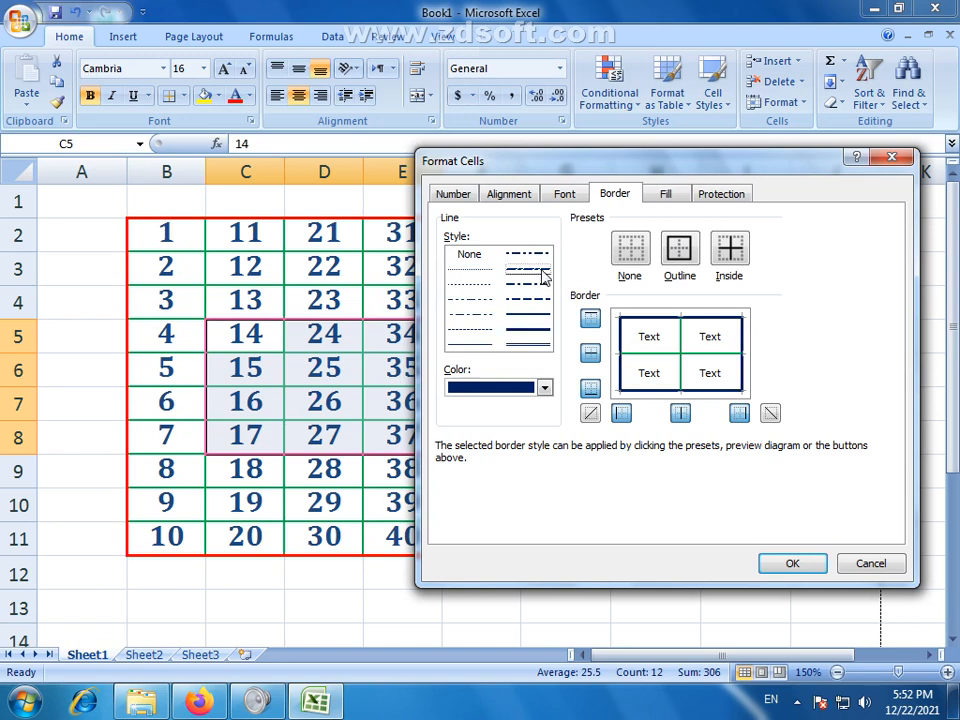
left_click(544, 387)
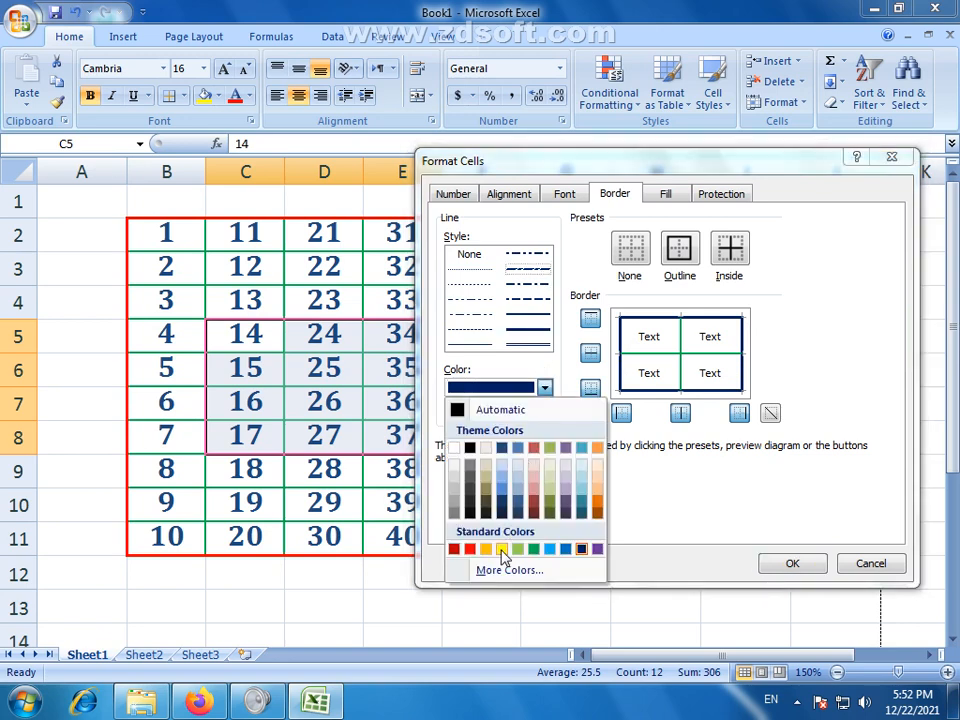
left_click(502, 551)
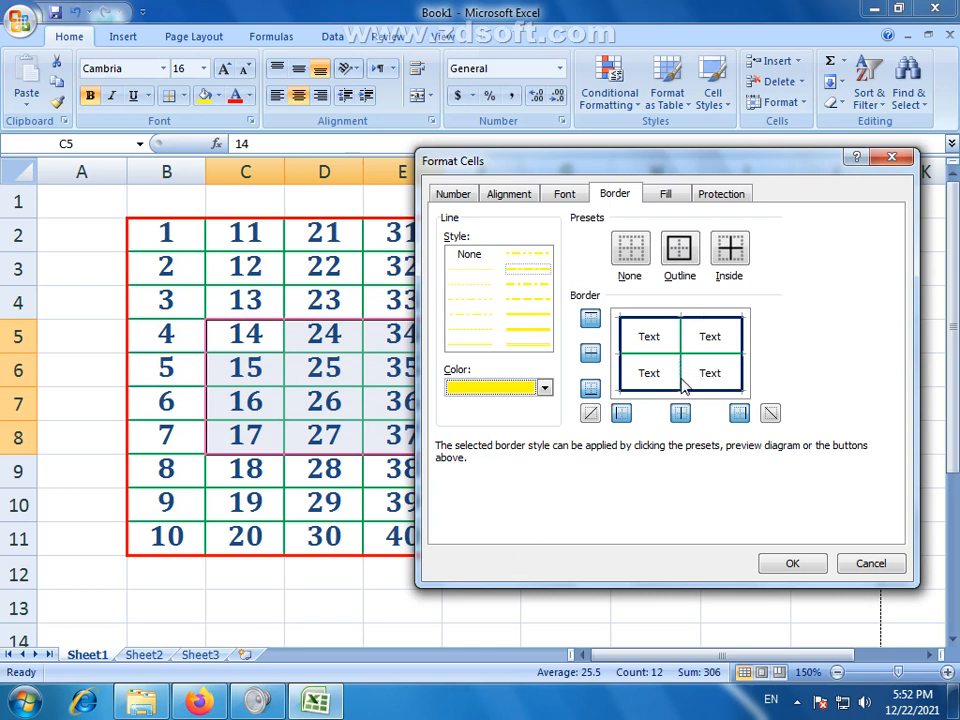
left_click(730, 248)
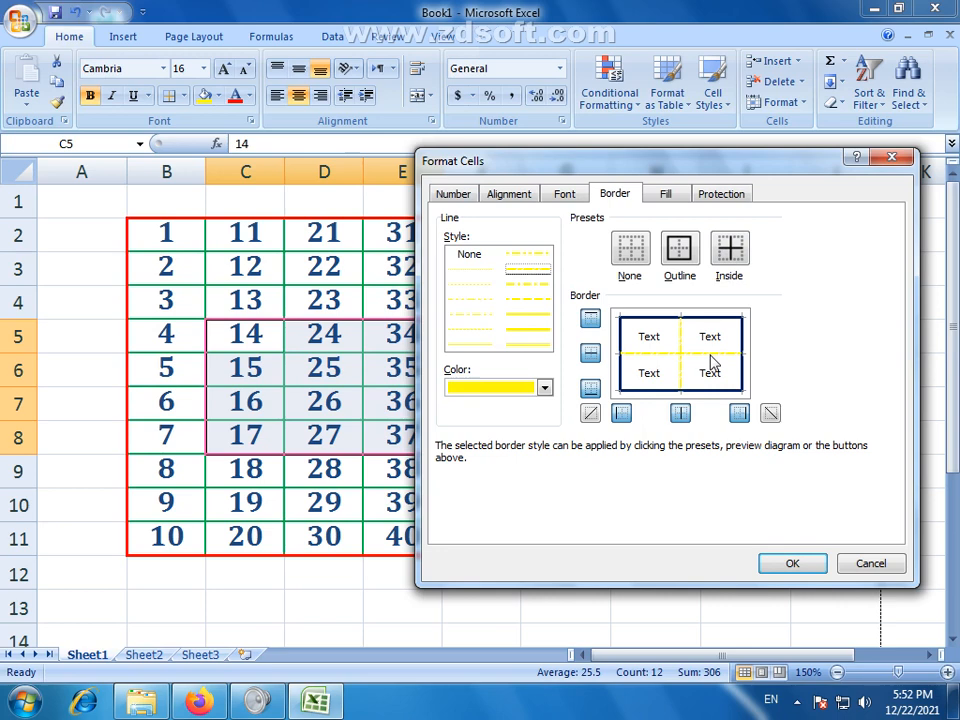
left_click(792, 563)
left_click(597, 518)
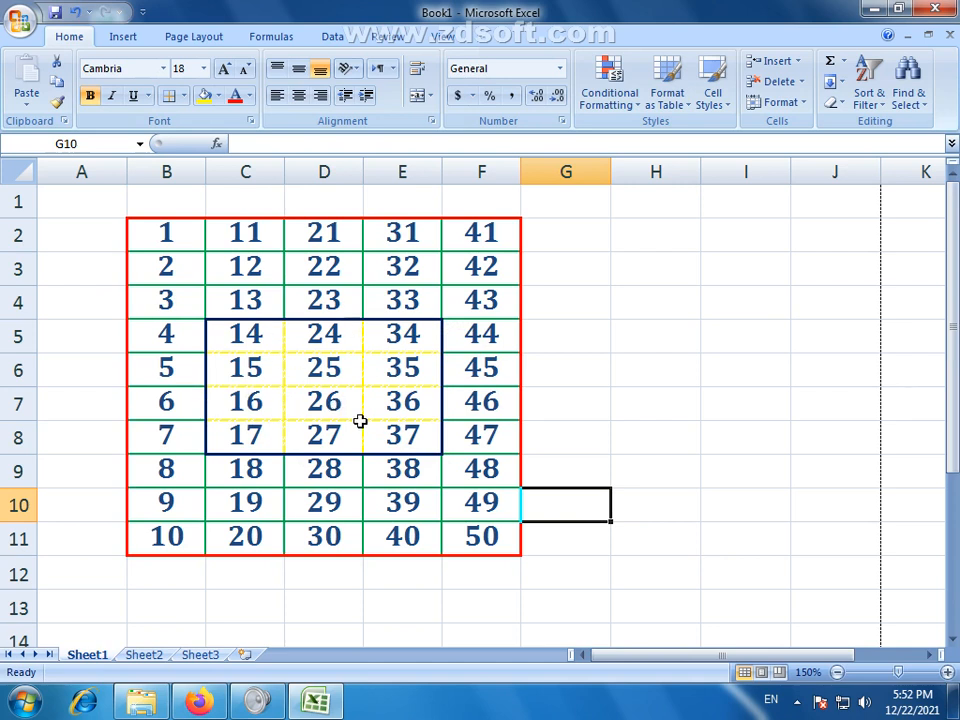
Change the font colour of the numbers in C3:E3 and C10:E10 to red.
left_click_drag(240, 270, 405, 278)
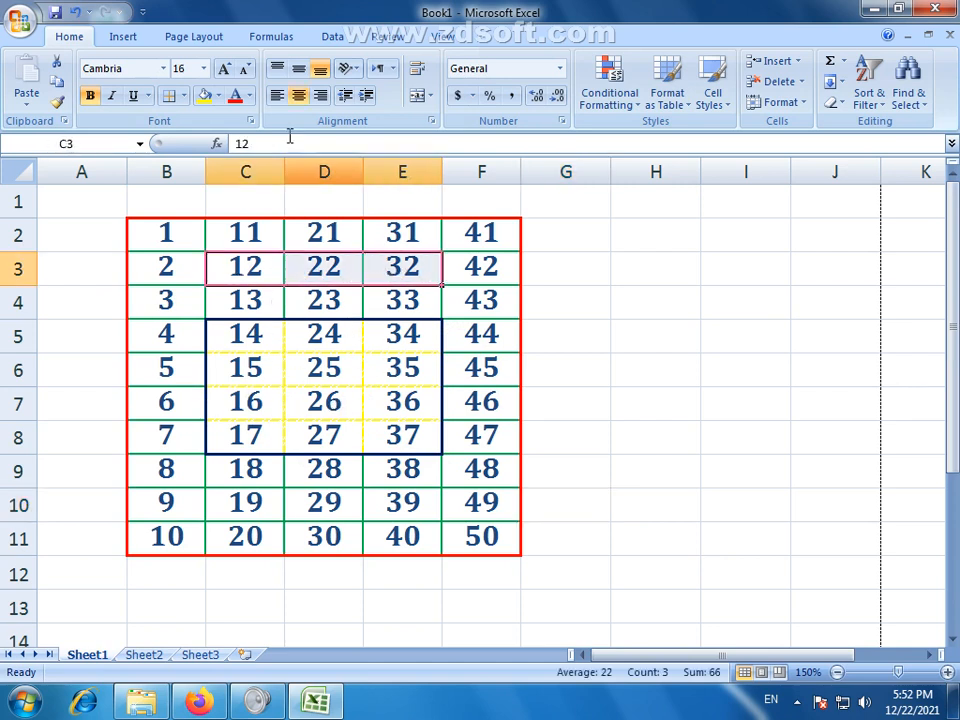
left_click(250, 99)
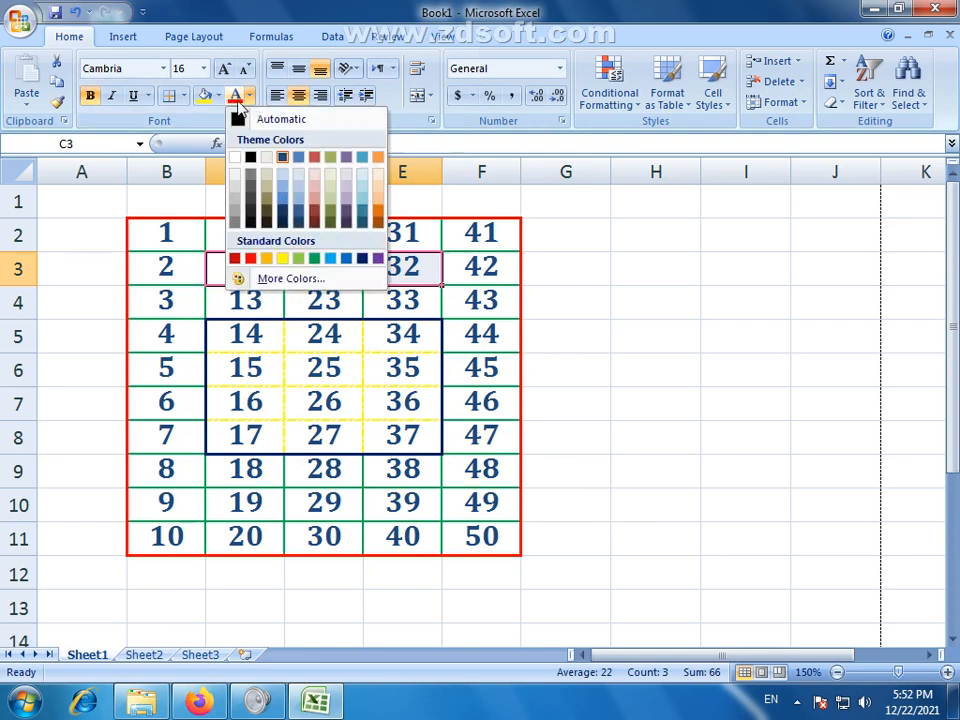
left_click(253, 255)
left_click(645, 298)
left_click_drag(270, 501, 400, 504)
left_click(238, 97)
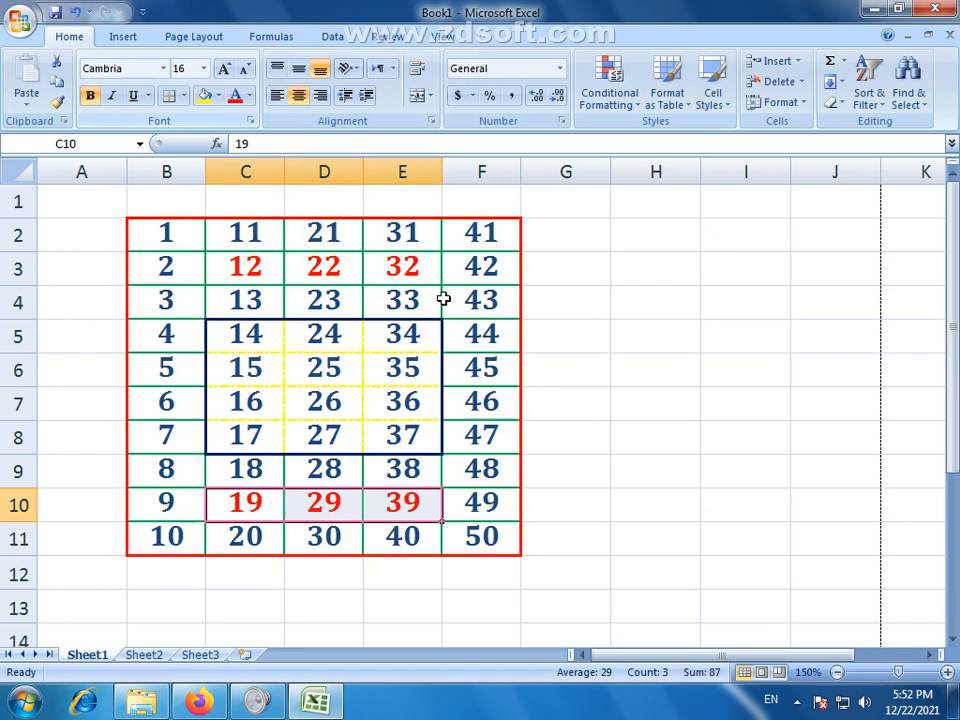
left_click(594, 369)
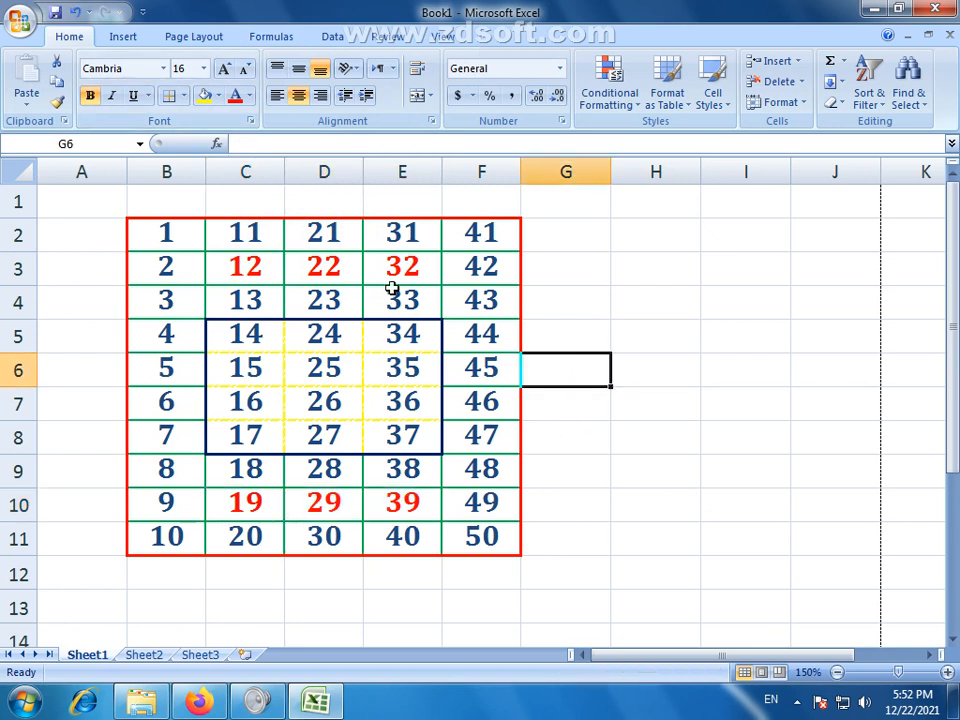
Fill cells C3:E3 with the standard yellow colour.
left_click_drag(432, 265, 261, 268)
left_click(217, 95)
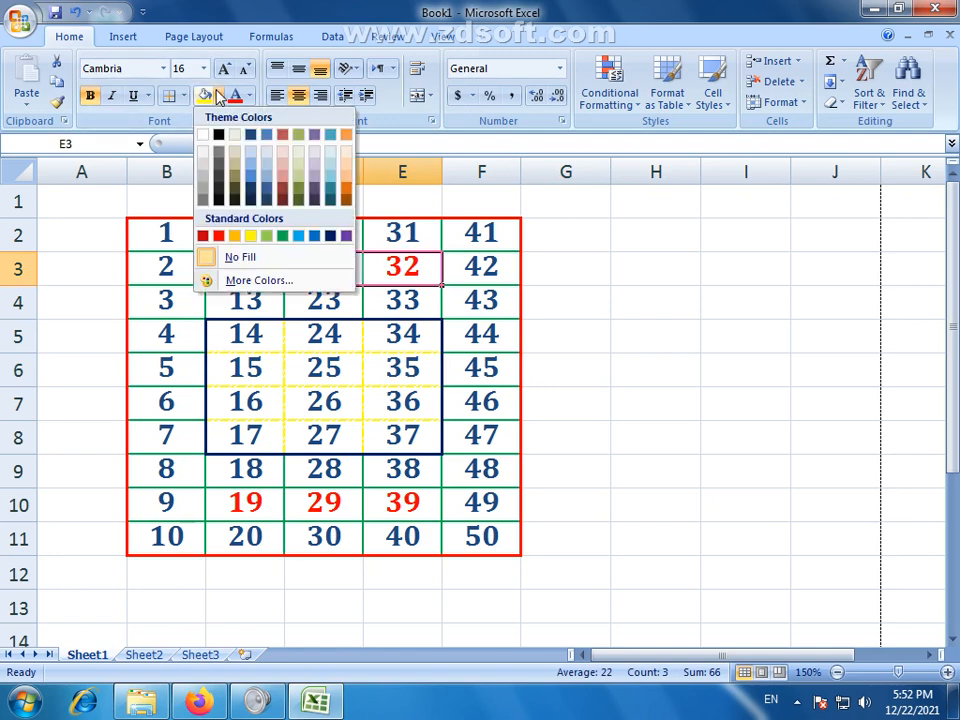
left_click(250, 237)
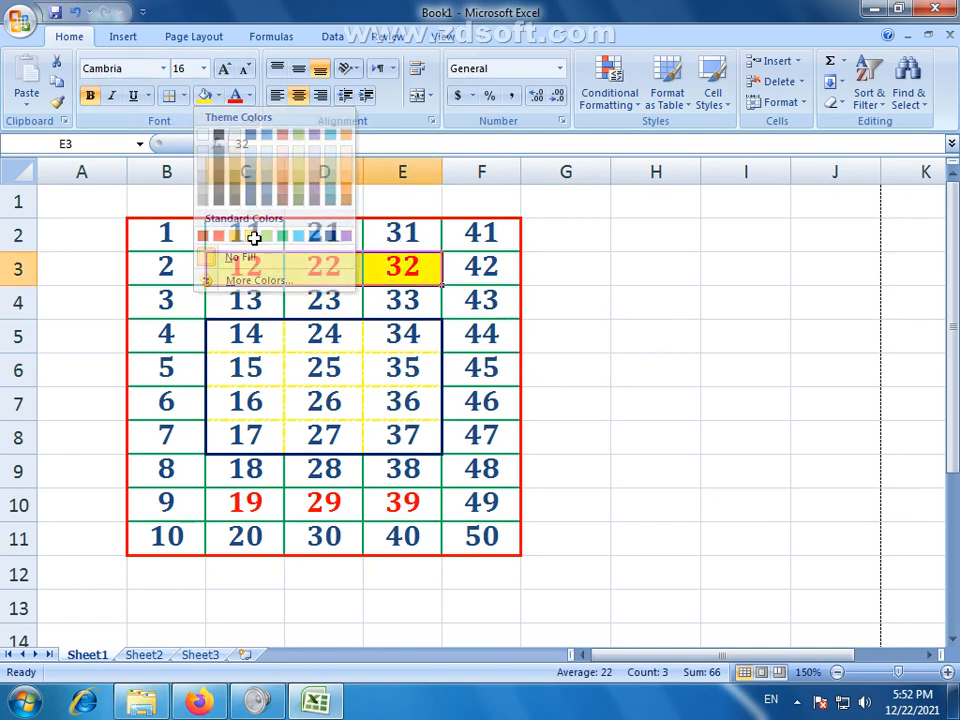
Review the border, fill, protection, font, alignment and number format settings of cell E10 without changing them.
left_click(405, 515)
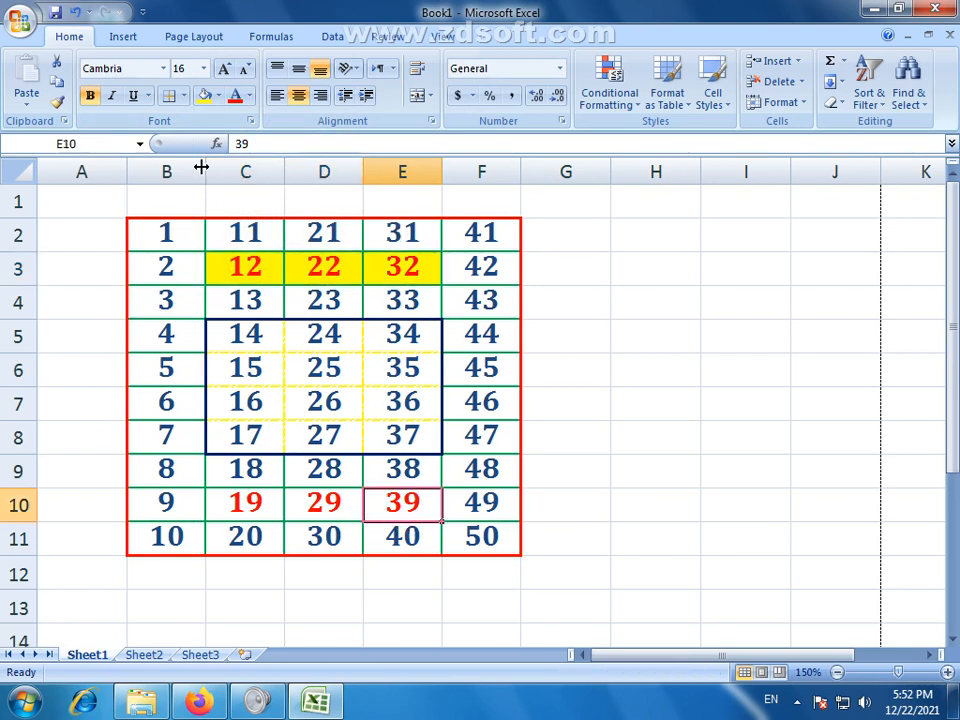
left_click(183, 95)
left_click(226, 546)
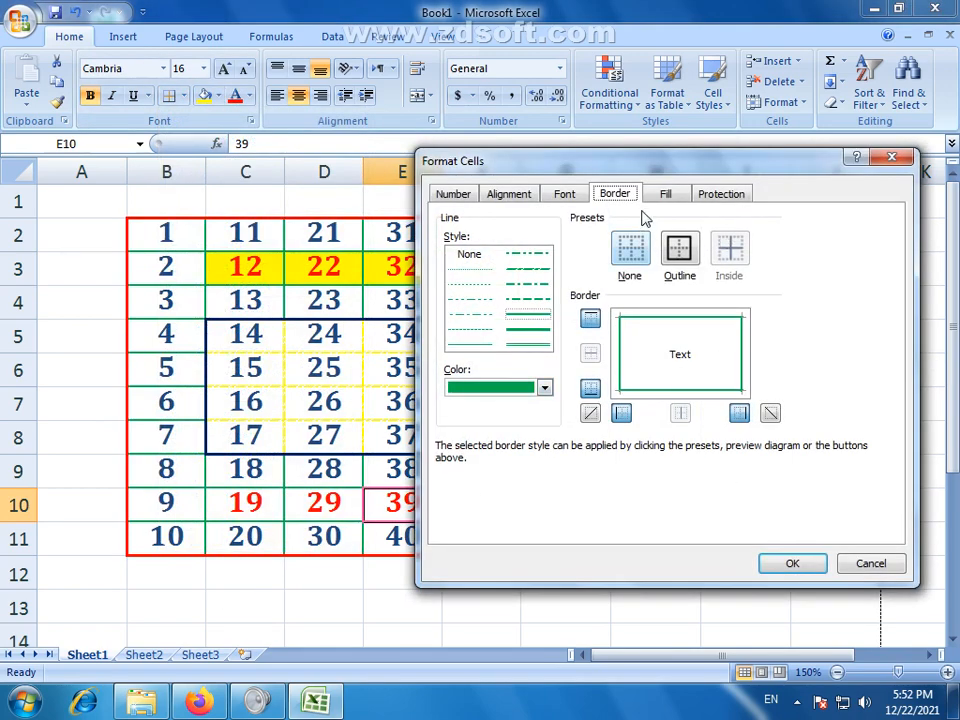
left_click(669, 196)
left_click(716, 196)
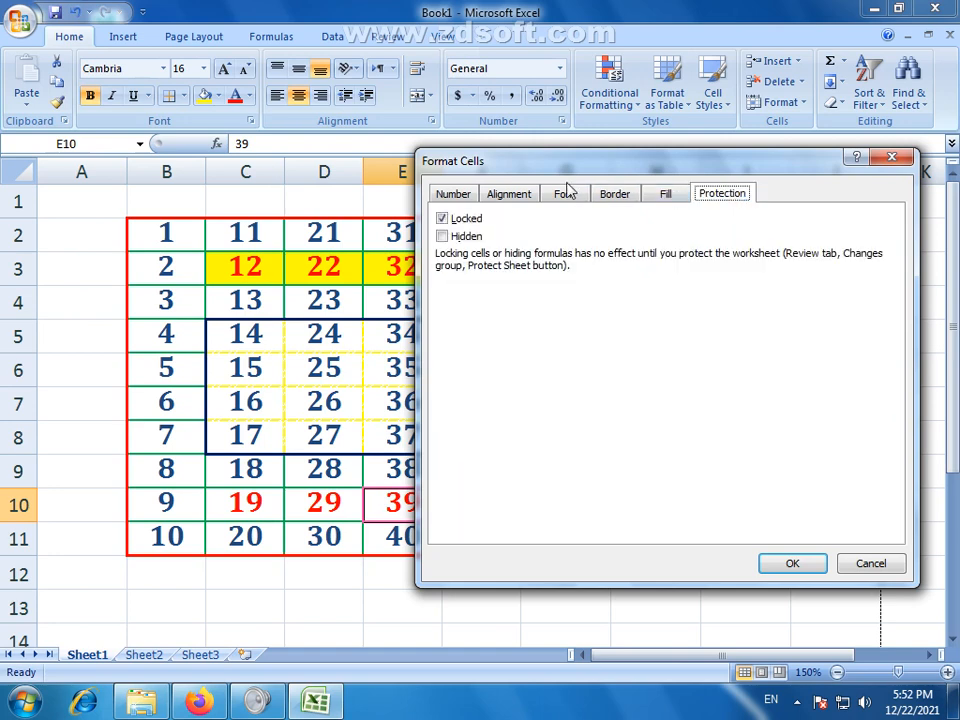
left_click(567, 192)
left_click(516, 197)
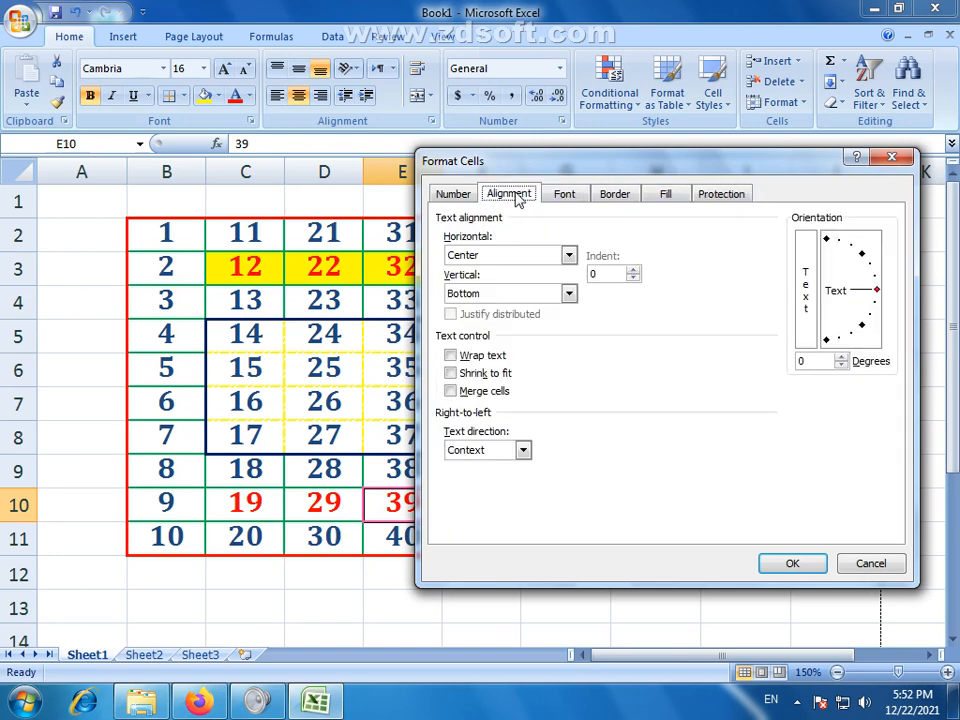
left_click(453, 200)
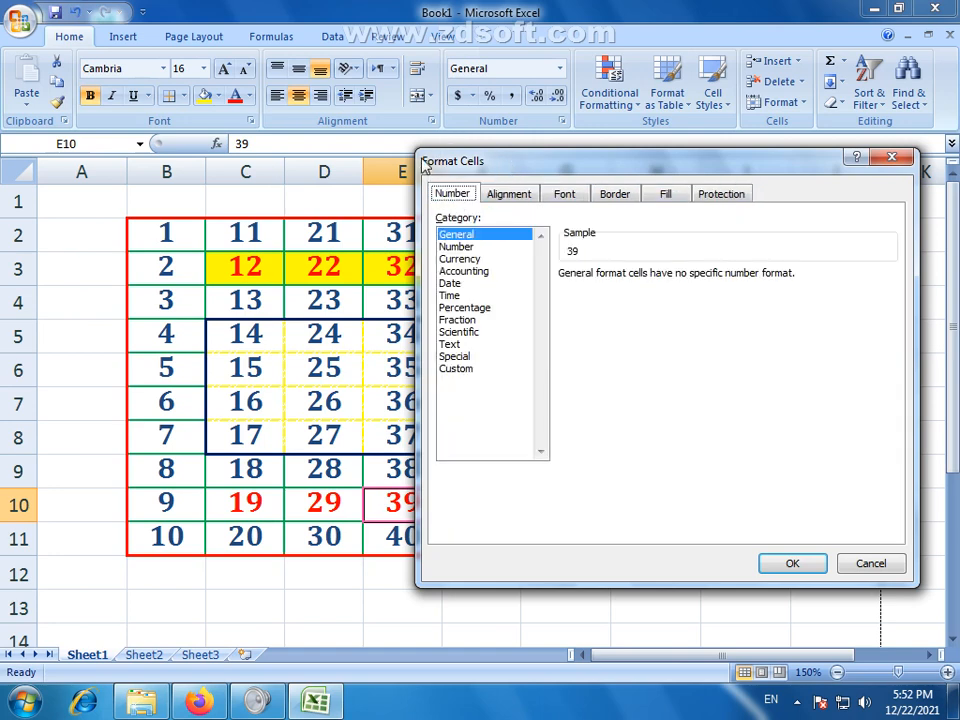
left_click(866, 564)
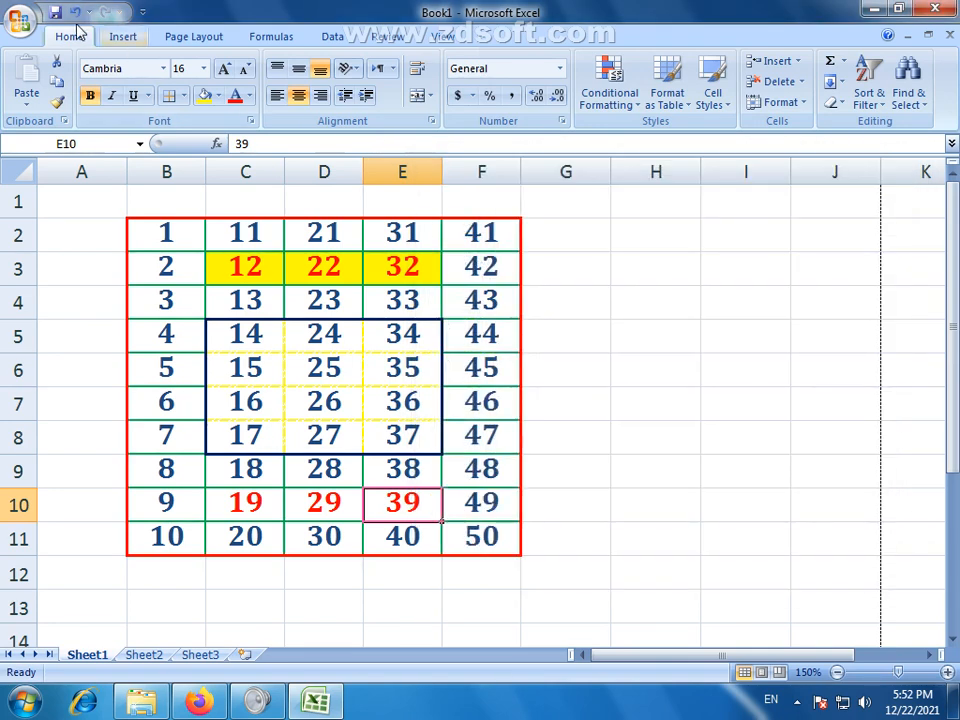
left_click(184, 96)
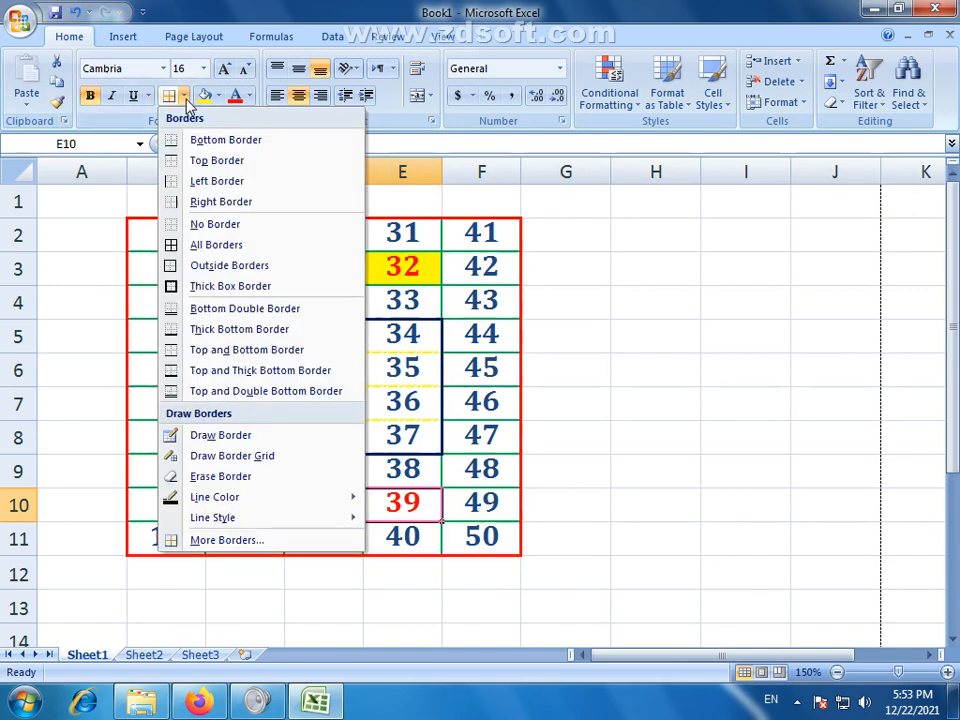
left_click(186, 102)
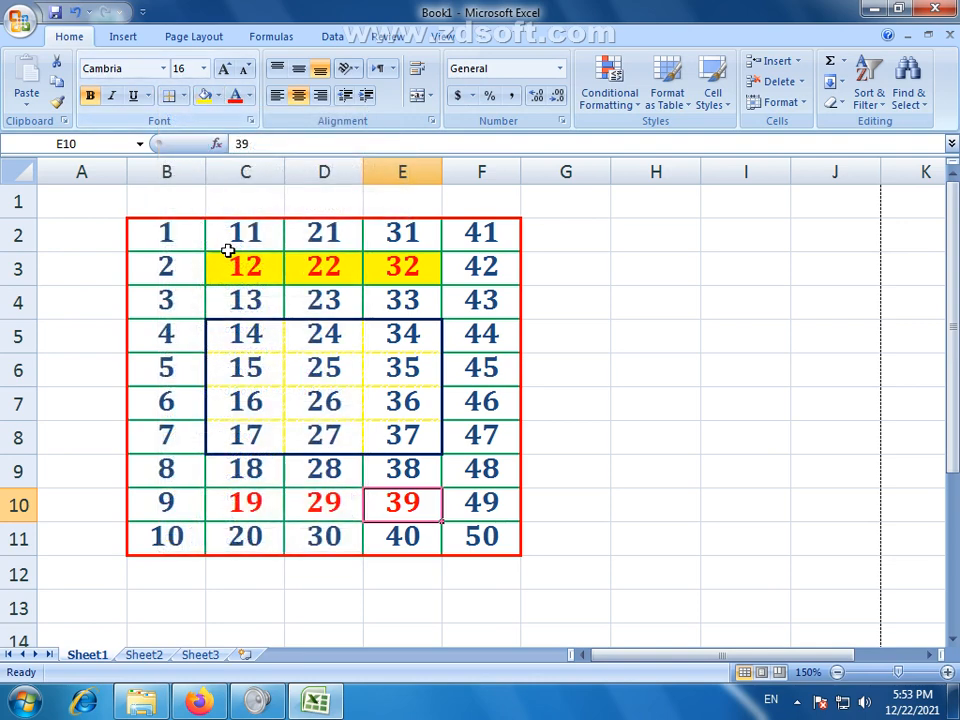
left_click_drag(405, 268, 258, 270)
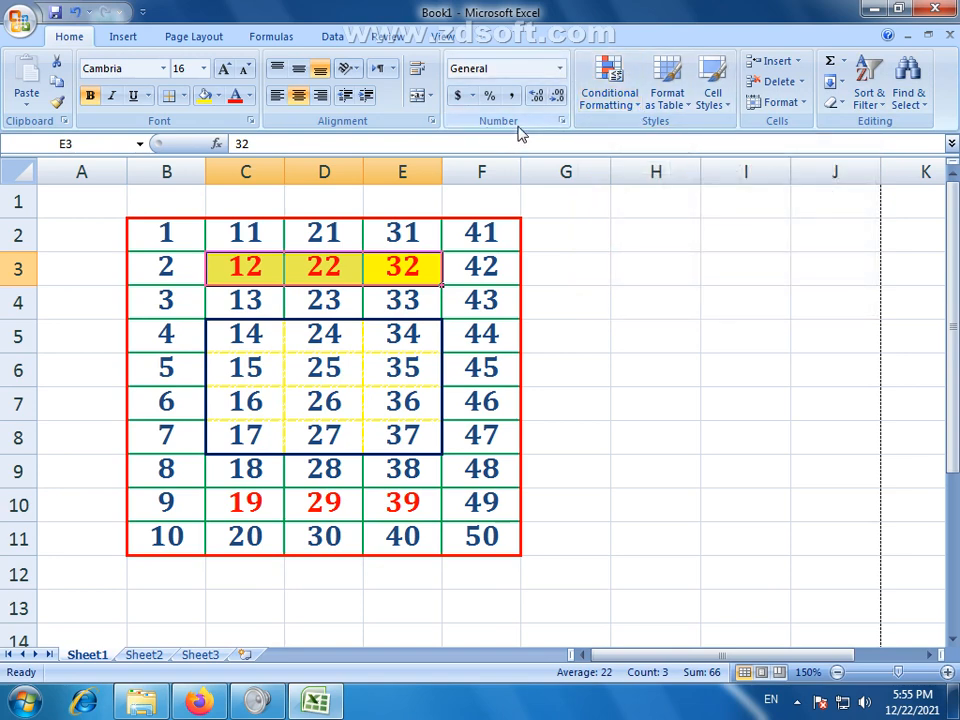
Look through the number formats, conditional formatting rules, table styles and cell styles available for cells C3:E3.
left_click(561, 69)
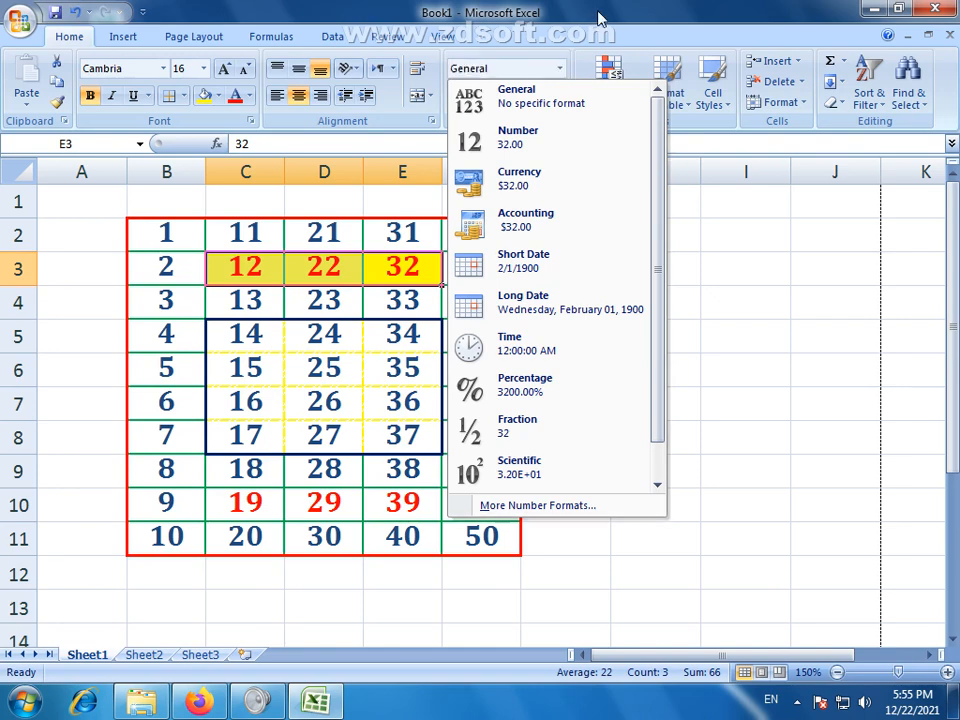
left_click(636, 95)
left_click(641, 112)
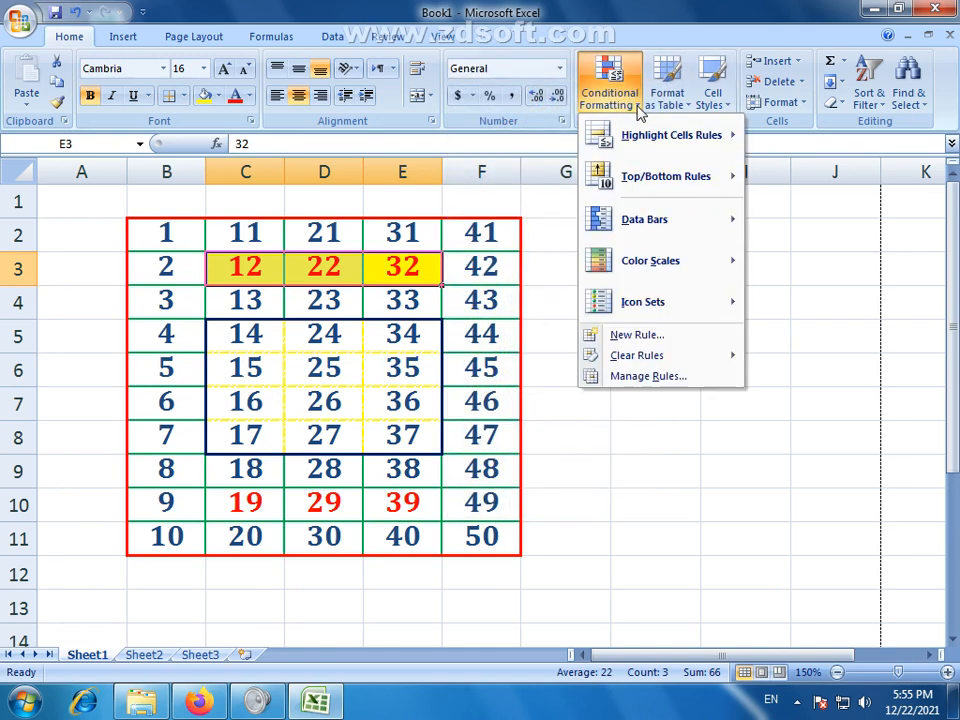
left_click(641, 112)
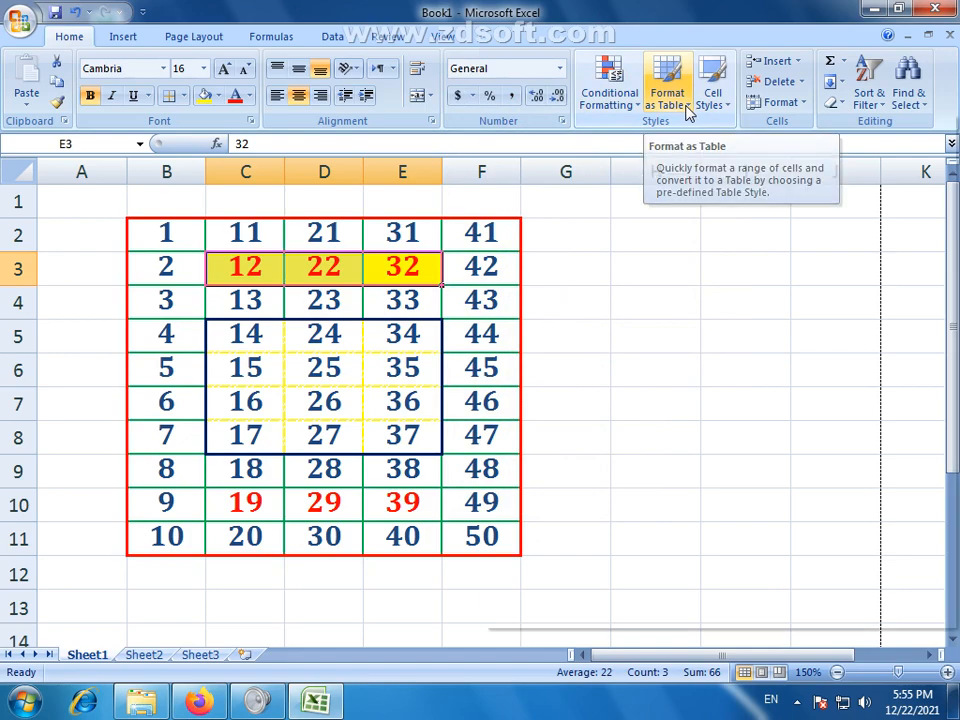
left_click(687, 110)
left_click(726, 107)
left_click(730, 109)
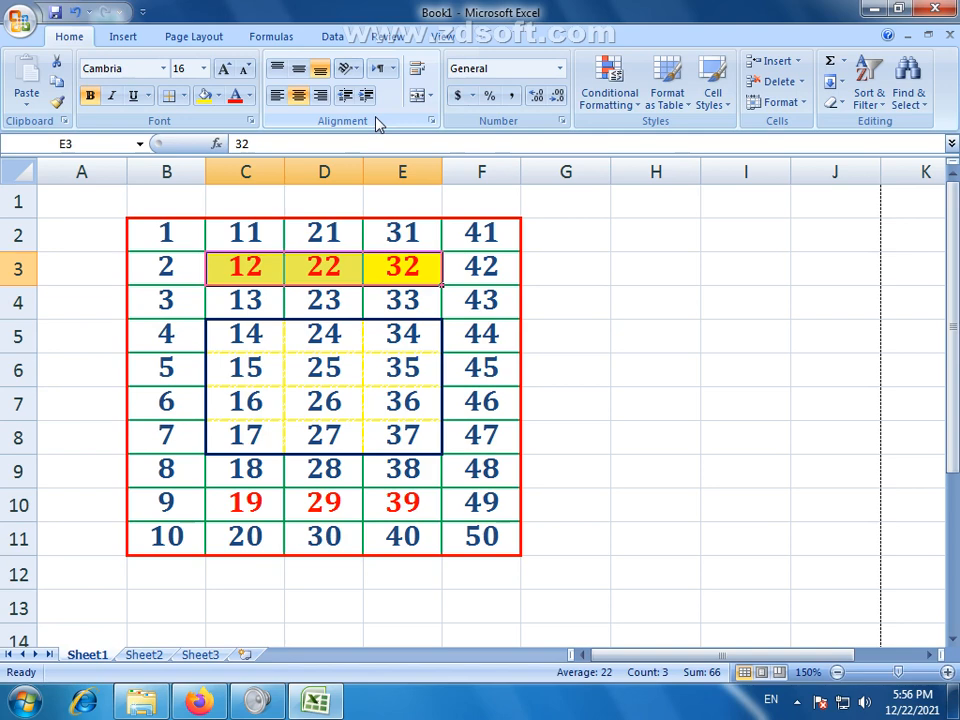
left_click_drag(150, 240, 467, 531)
left_click(797, 703)
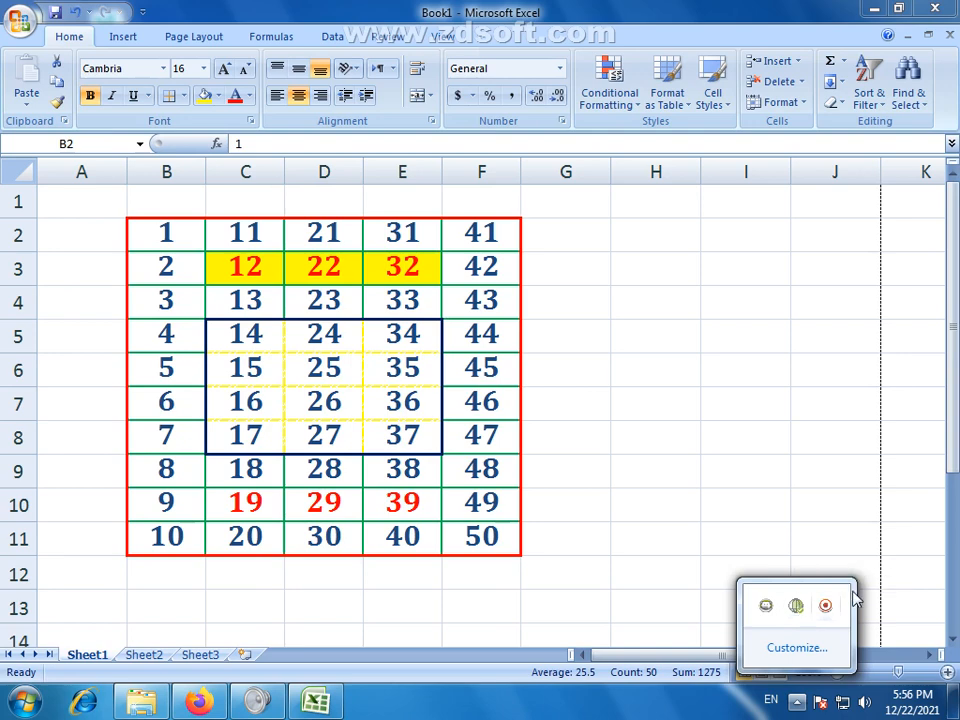
left_click(574, 478)
left_click(240, 349)
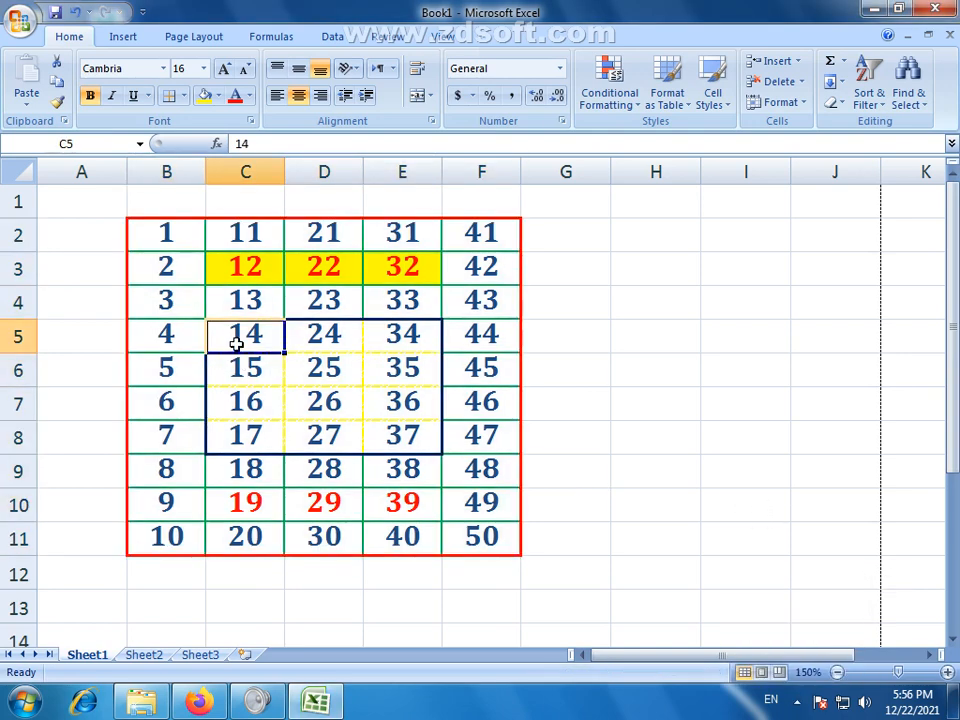
left_click(294, 377)
left_click_drag(245, 335, 390, 442)
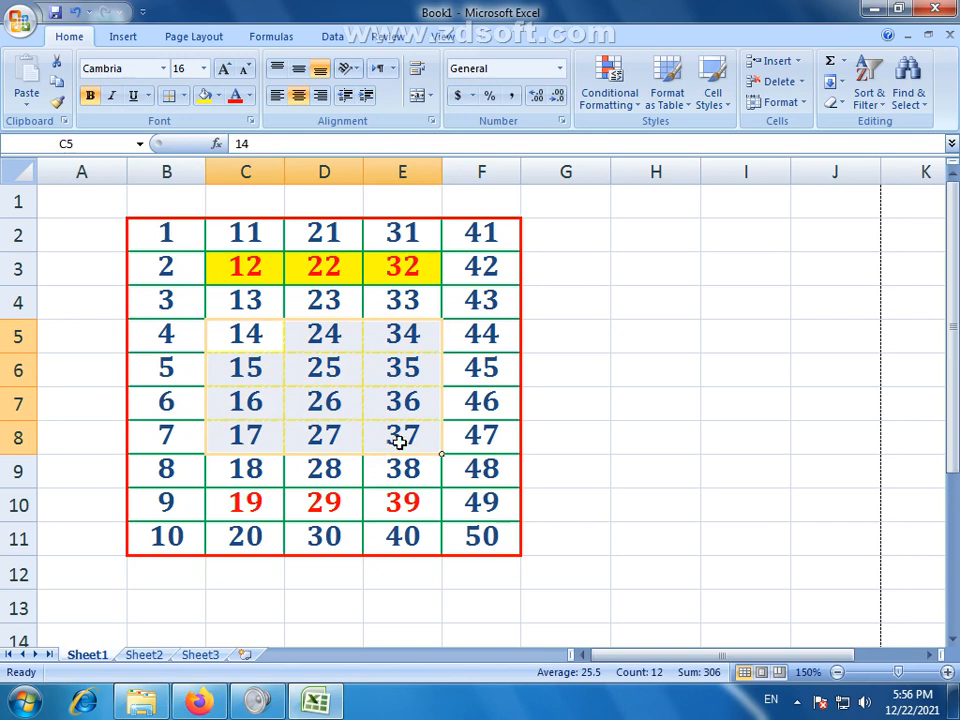
left_click(568, 482)
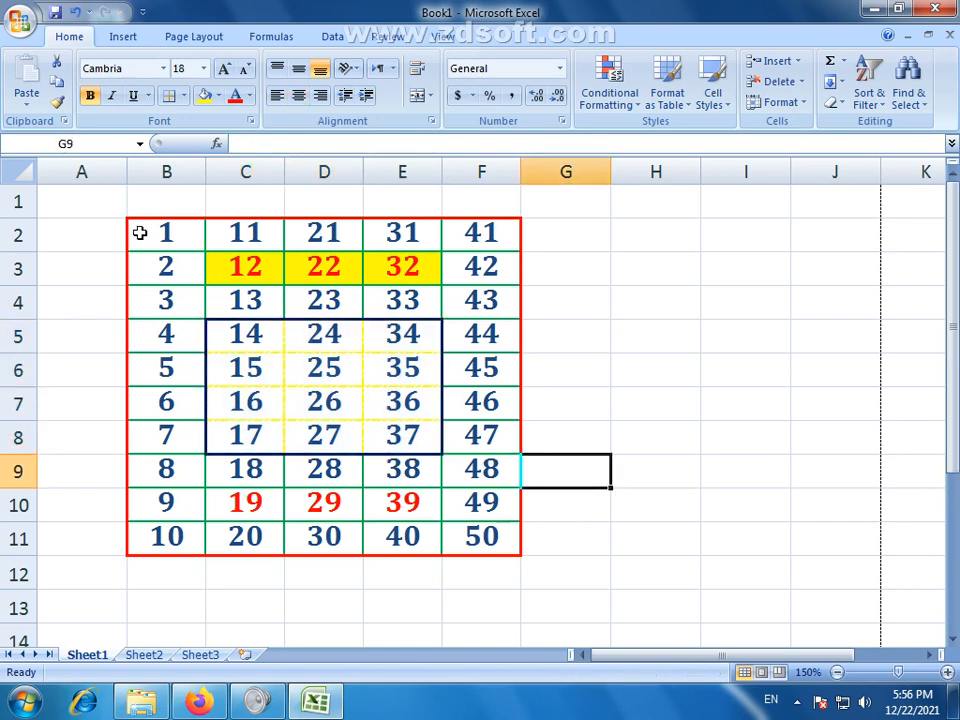
left_click_drag(139, 231, 458, 534)
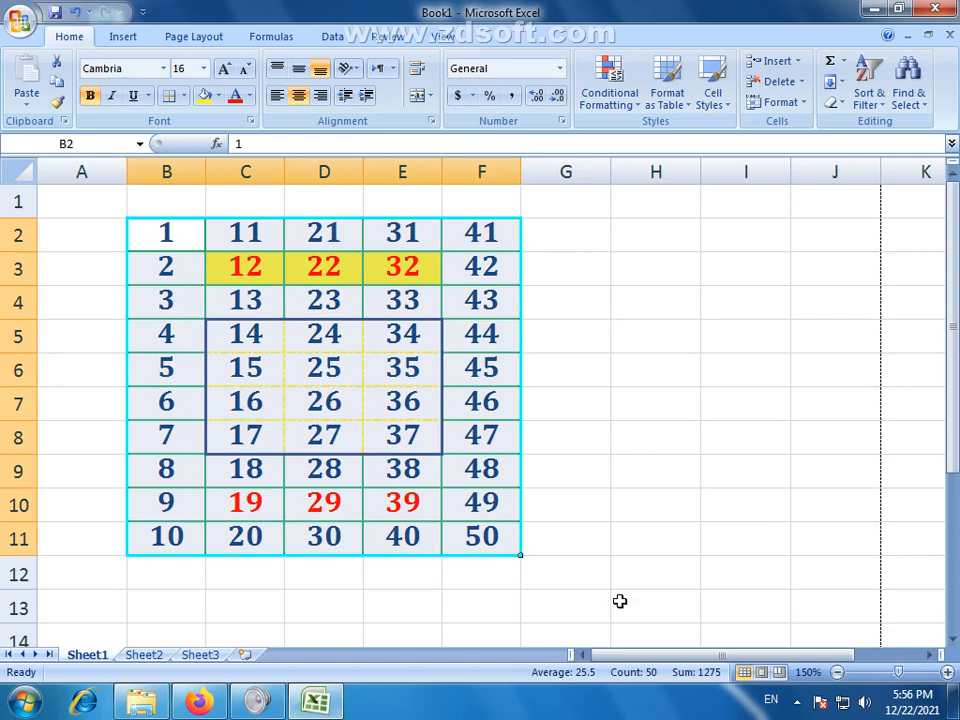
left_click(617, 604)
left_click_drag(163, 238, 468, 538)
left_click(531, 579)
left_click_drag(165, 237, 474, 537)
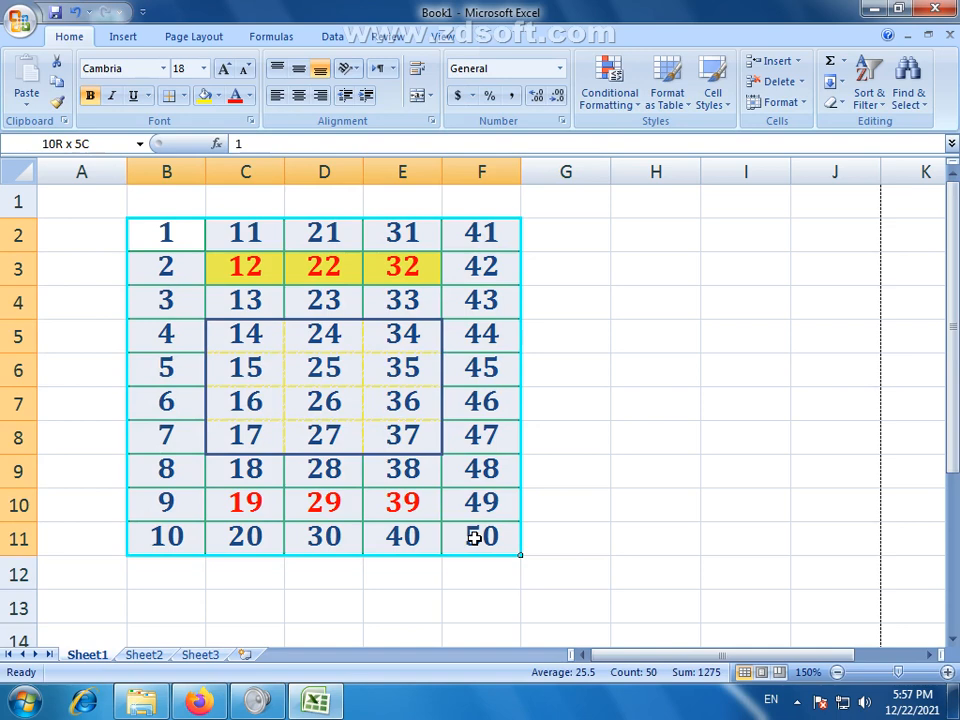
left_click_drag(474, 537, 500, 542)
left_click(710, 548)
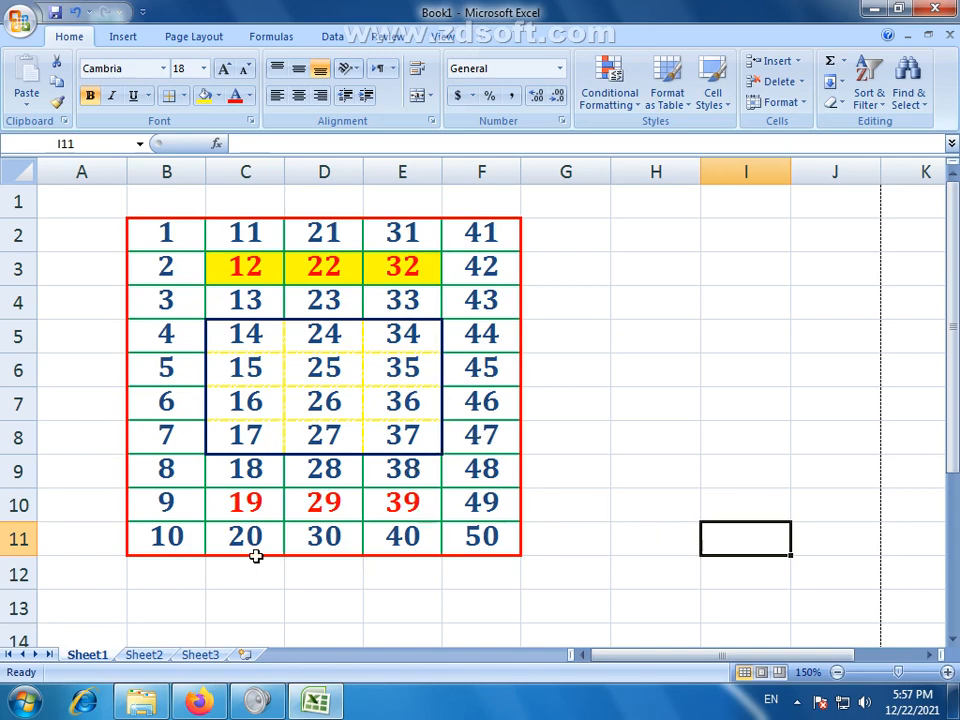
Switch to Firefox and browse the uploaded videos of the Prime Computer College channel on YouTube.
left_click(222, 697)
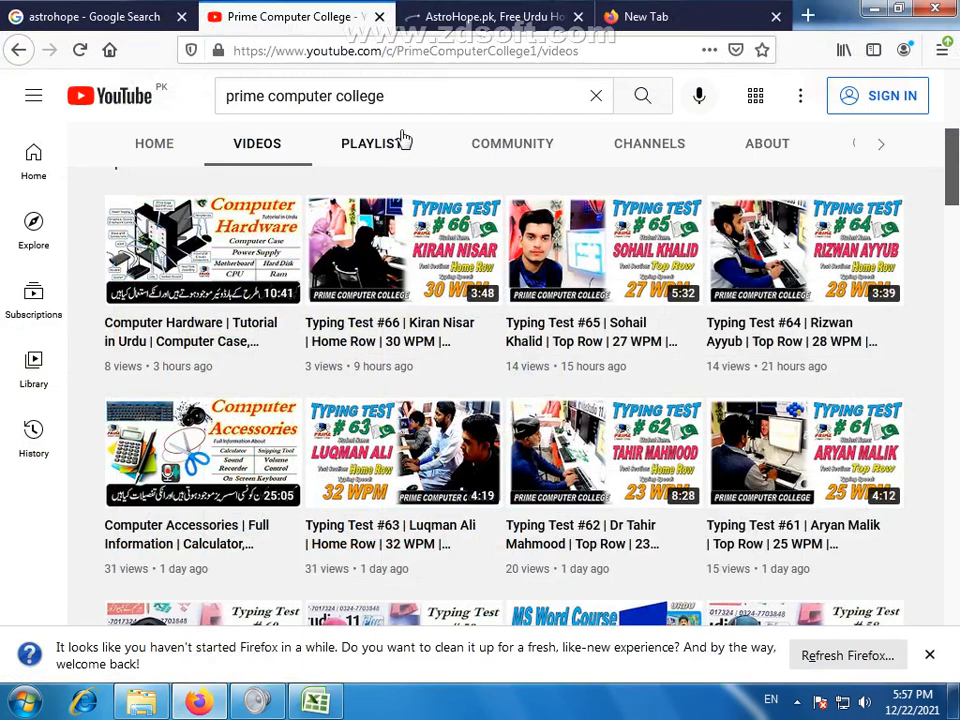
left_click_drag(955, 213, 957, 494)
scroll(889, 439, "down", 5)
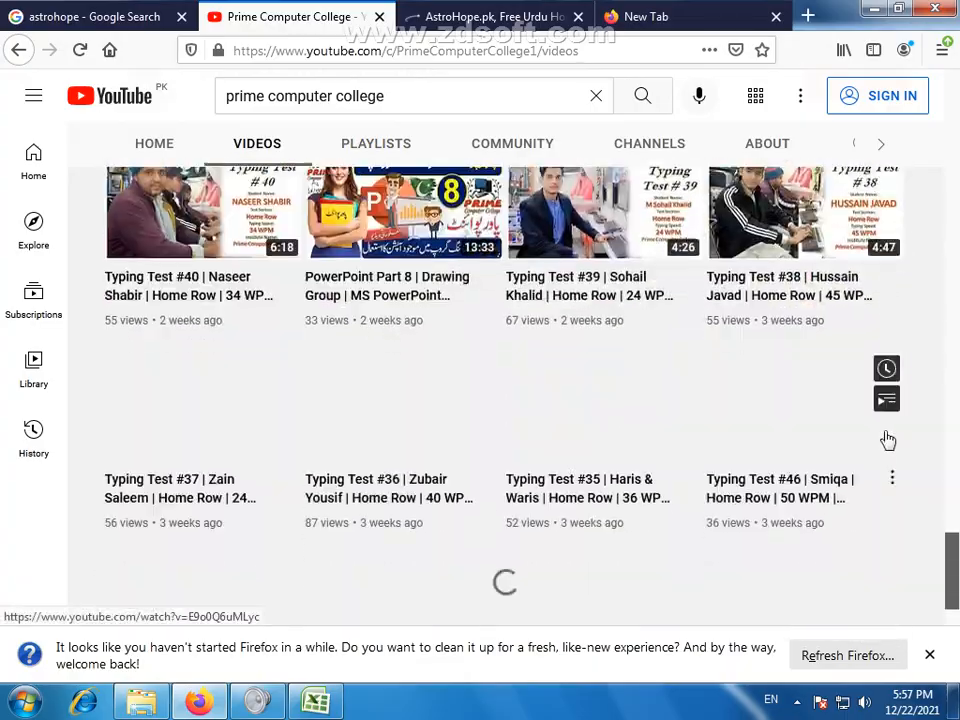
scroll(909, 330, "down", 6)
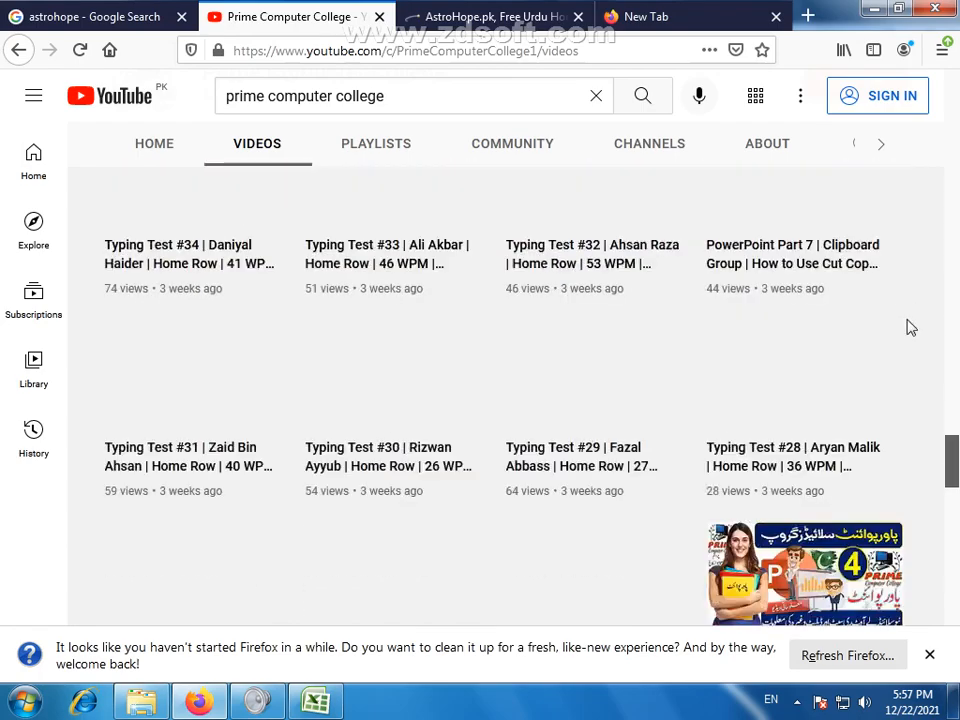
scroll(909, 327, "down", 2)
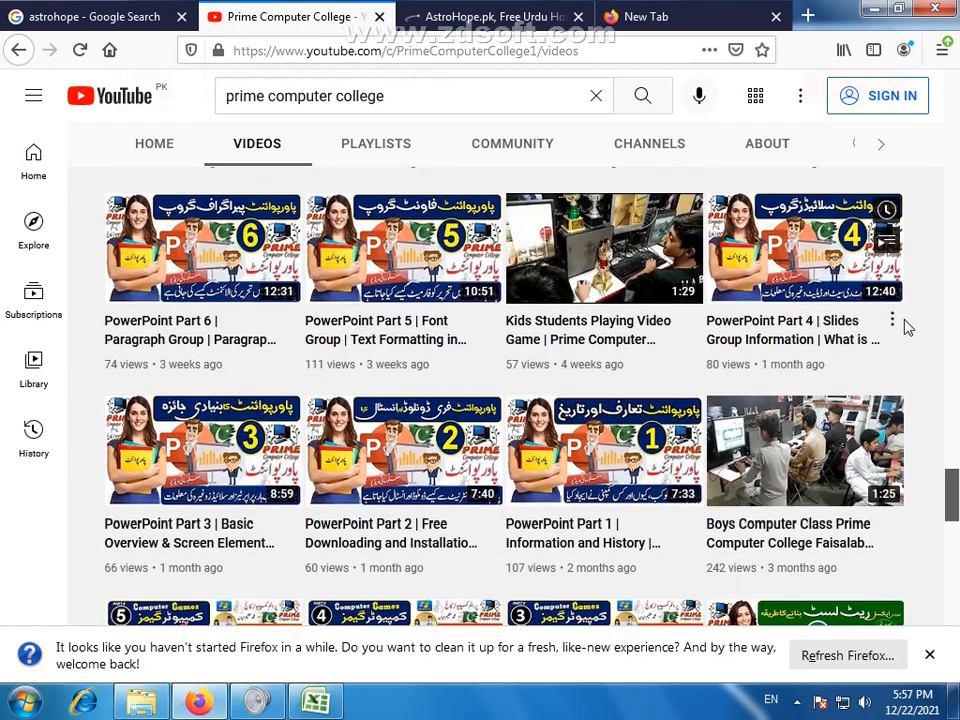
scroll(431, 108, "down", 4)
Open the channel's home page and pause its featured video.
left_click(148, 146)
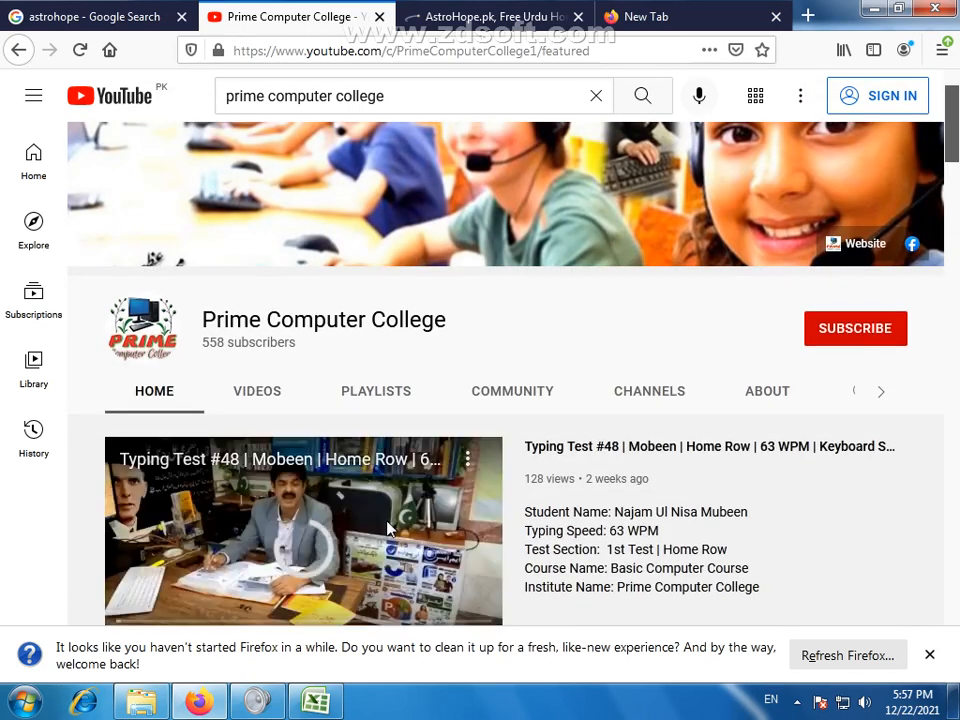
scroll(350, 475, "down", 1)
left_click(350, 475)
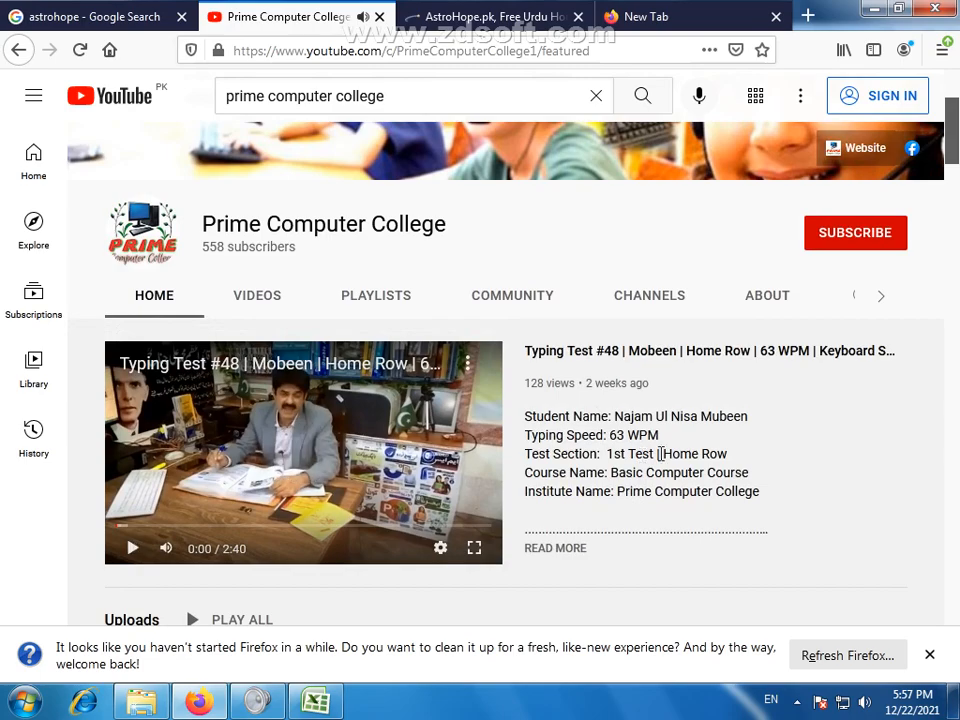
Find the MS Excel Course section on the channel's home page and bring up Lectures 5 to 8.
scroll(655, 456, "down", 2)
scroll(650, 456, "down", 10)
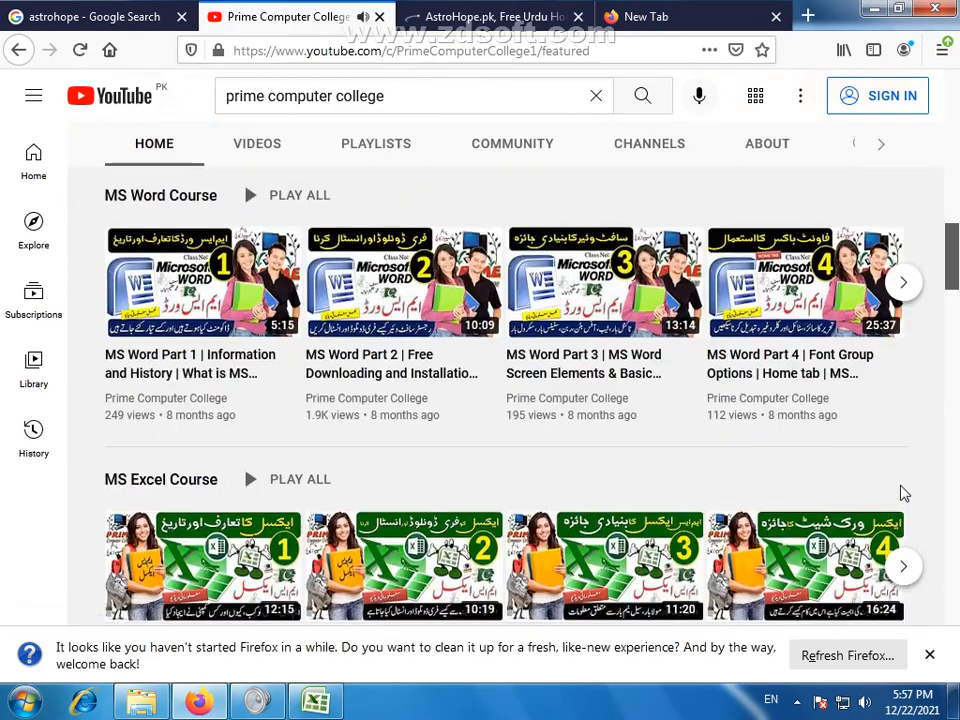
scroll(261, 399, "down", 2)
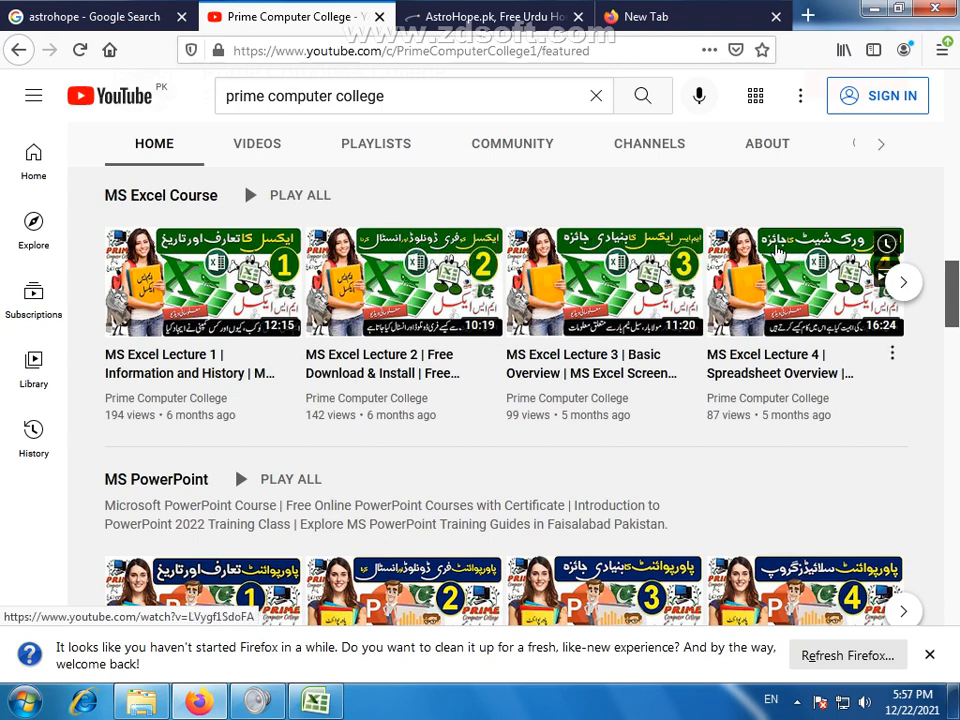
left_click(903, 284)
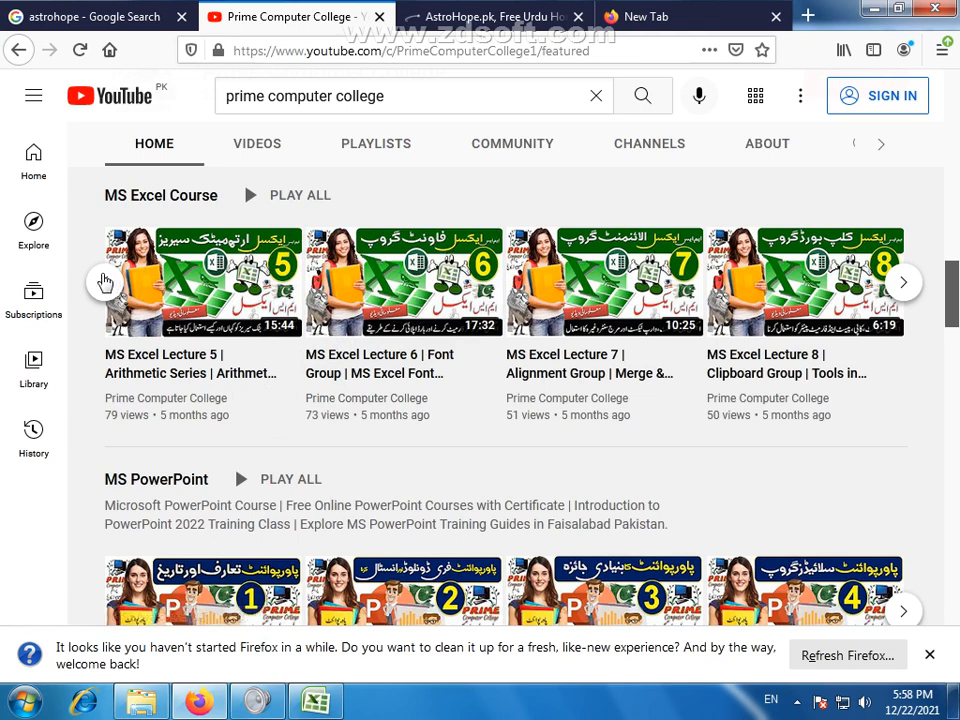
mouse_move(370, 267)
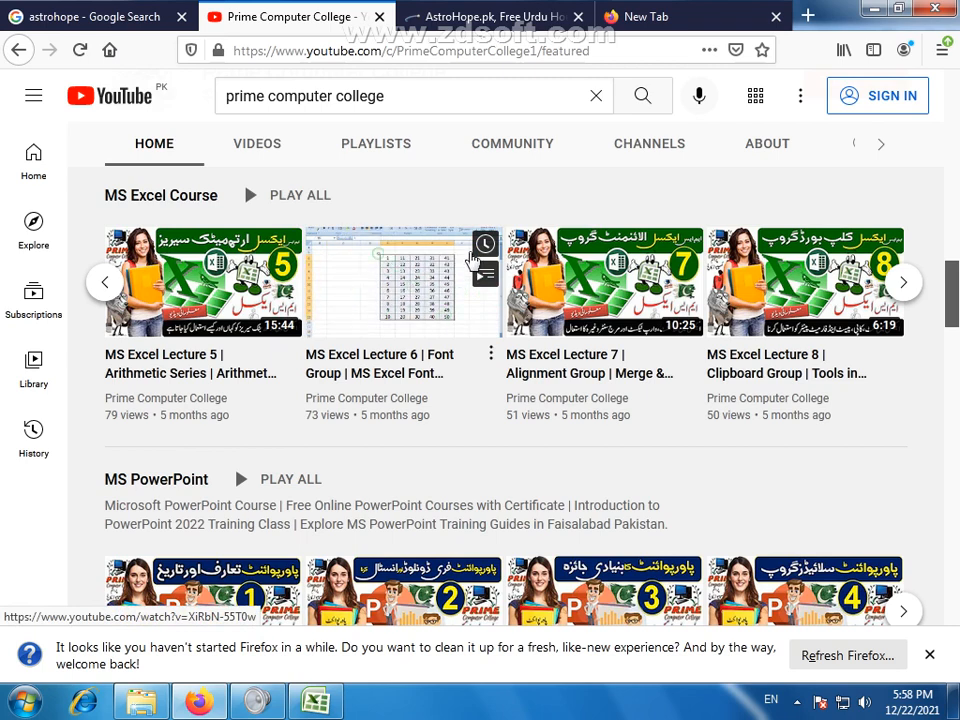
mouse_move(214, 403)
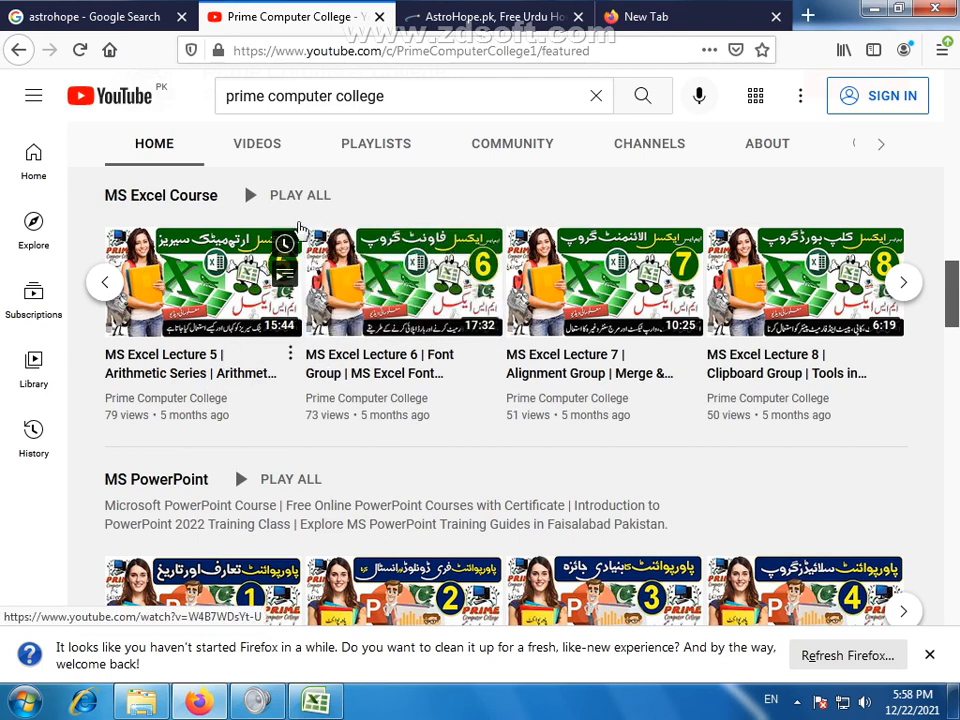
mouse_move(407, 348)
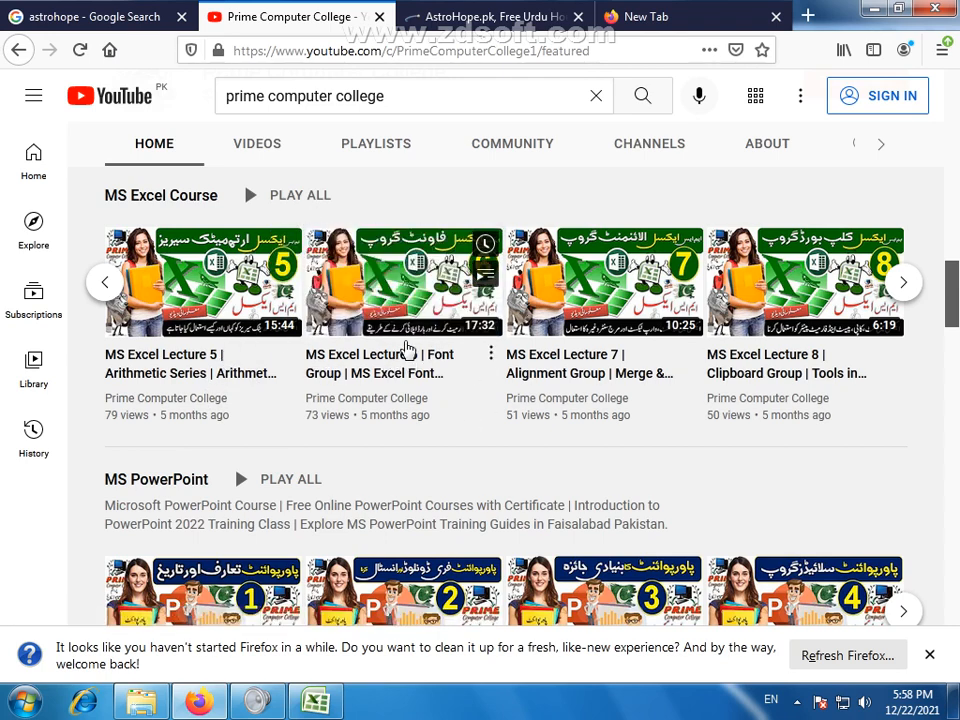